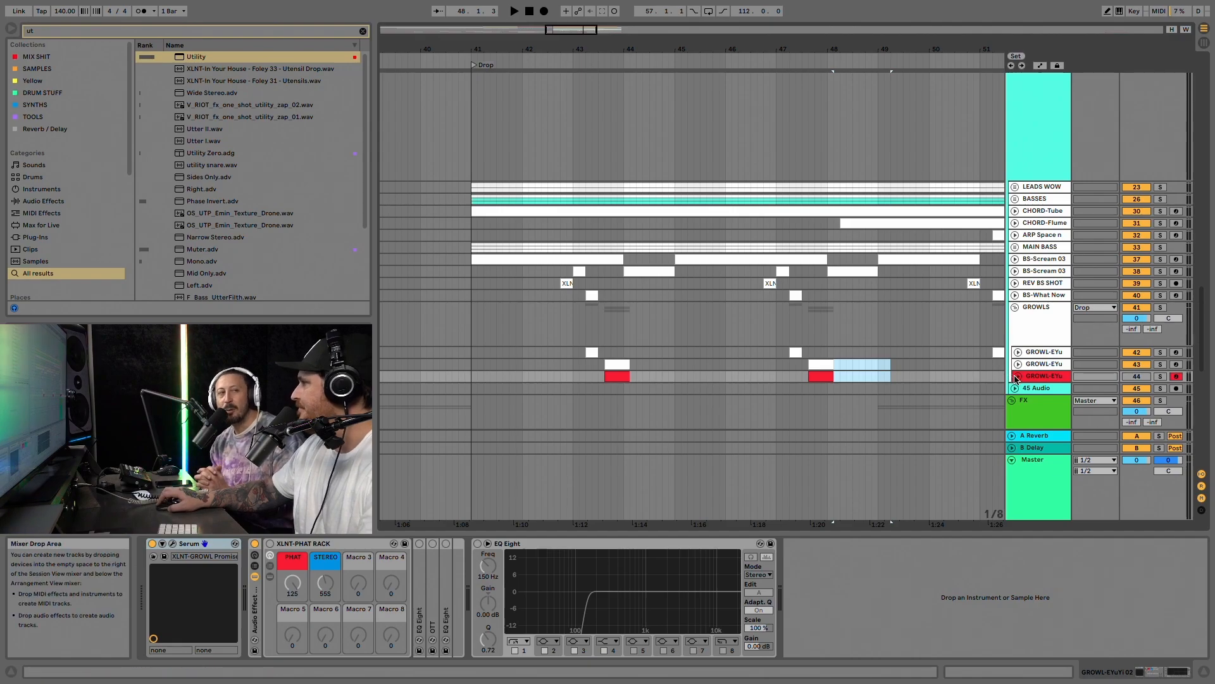
Step: Unfold the red GROWL track, then solo track 43 and play the growl from the clip at 43.3.3
click(1017, 376)
mouse_move(9, 5)
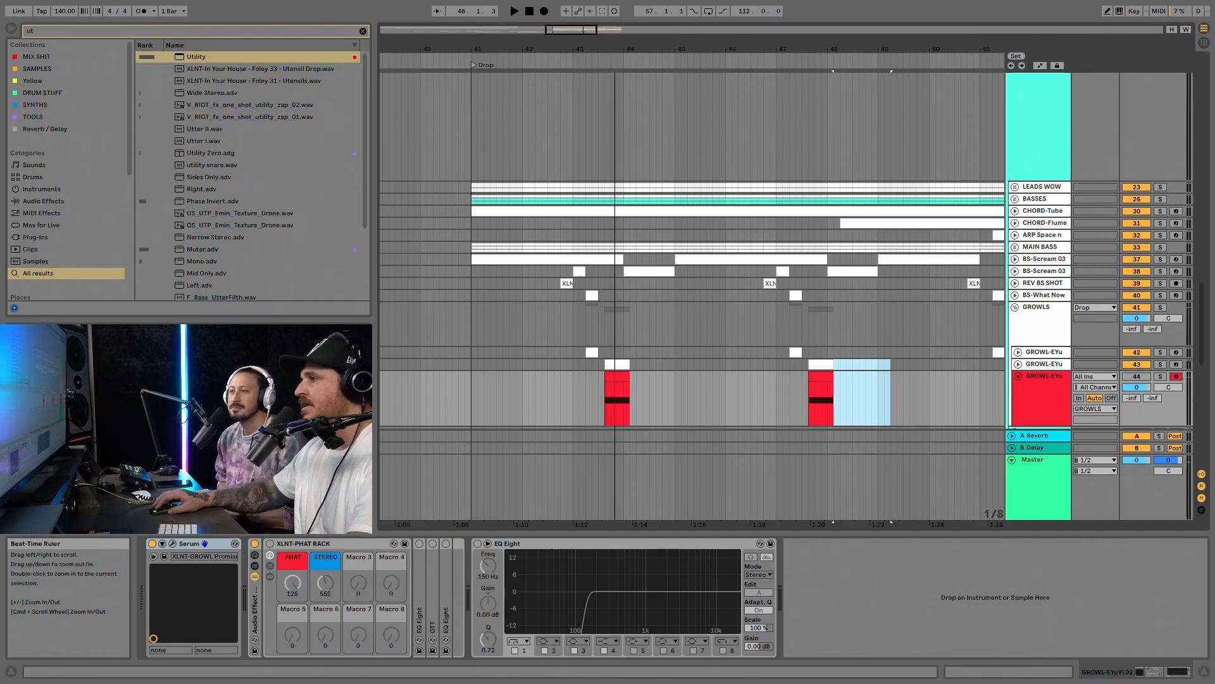
drag(616, 50, 616, 70)
click(619, 376)
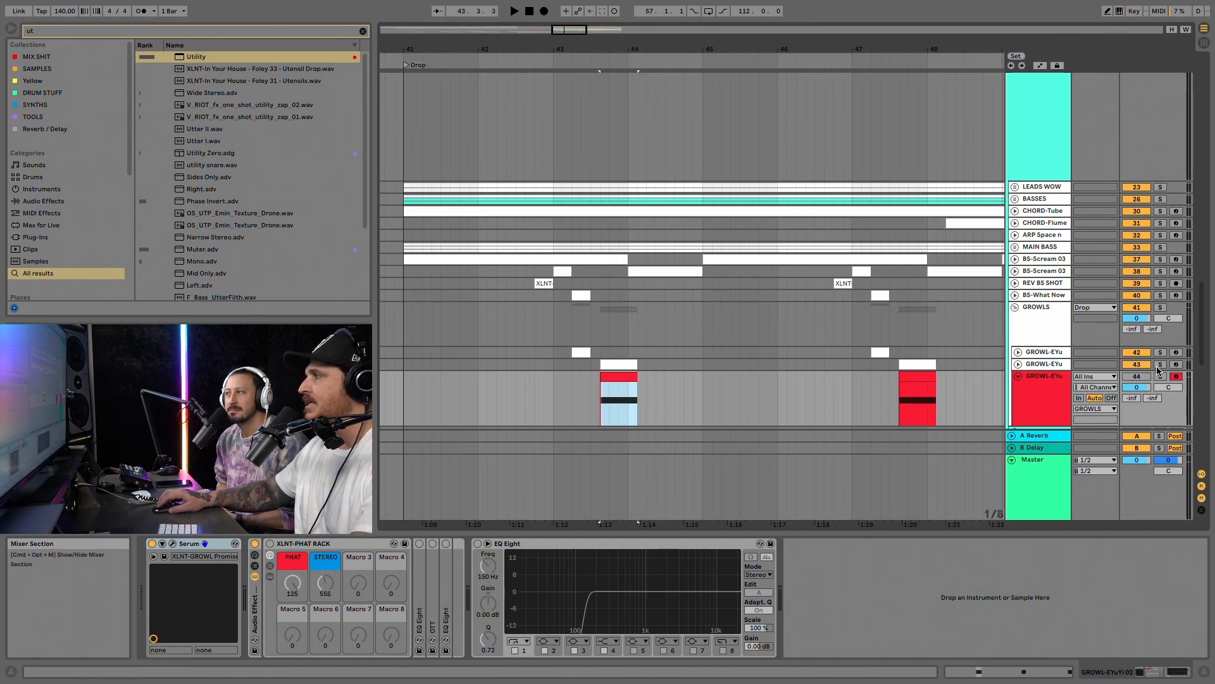
key(space)
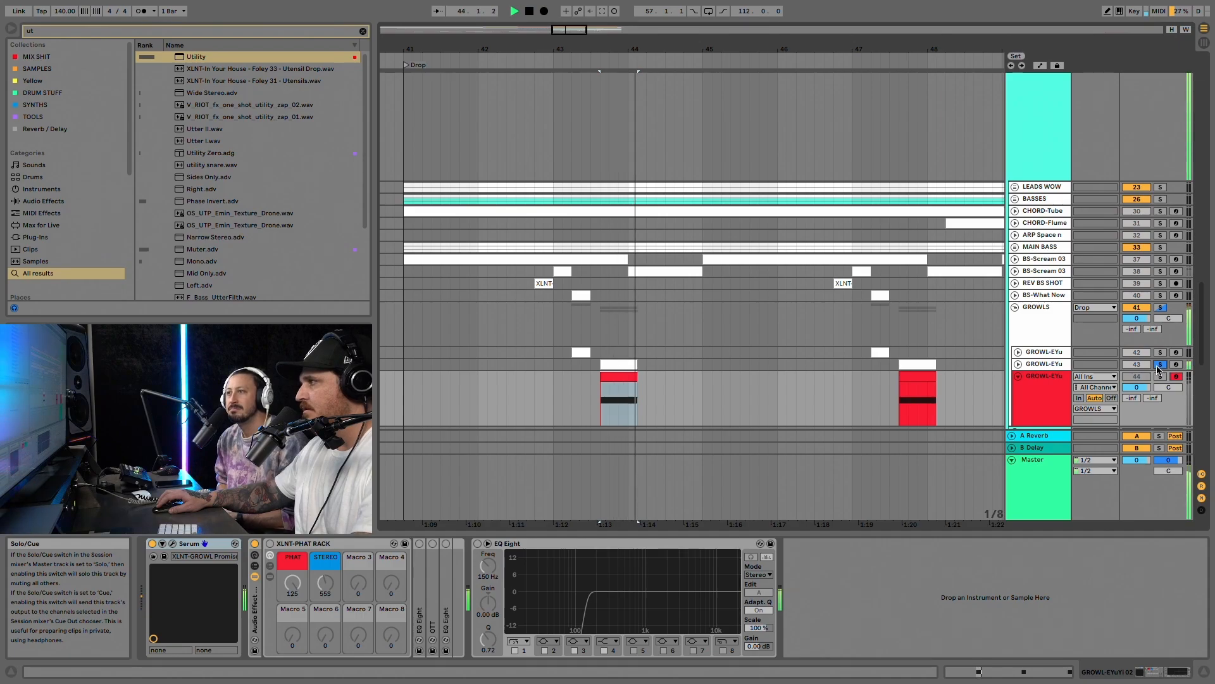
Step: Play the growl in context around bar 44 with no tracks soloed
drag(704, 39, 703, 16)
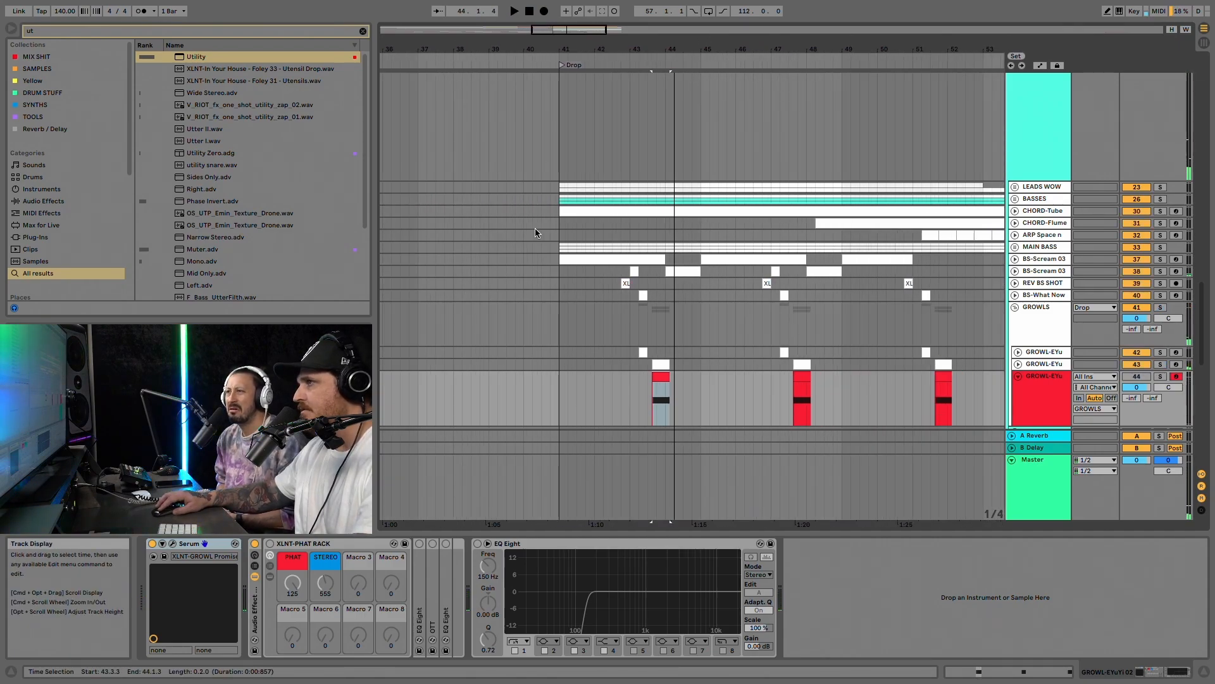
click(480, 235)
scroll(479, 235, down, 1)
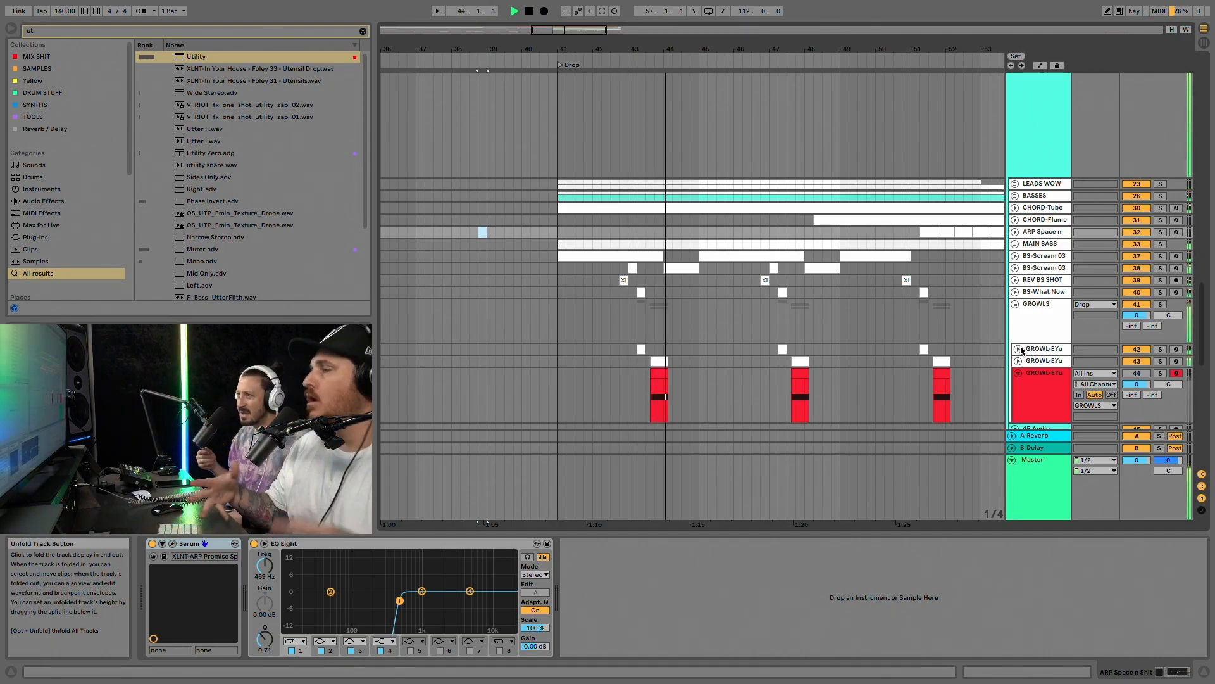
key(space)
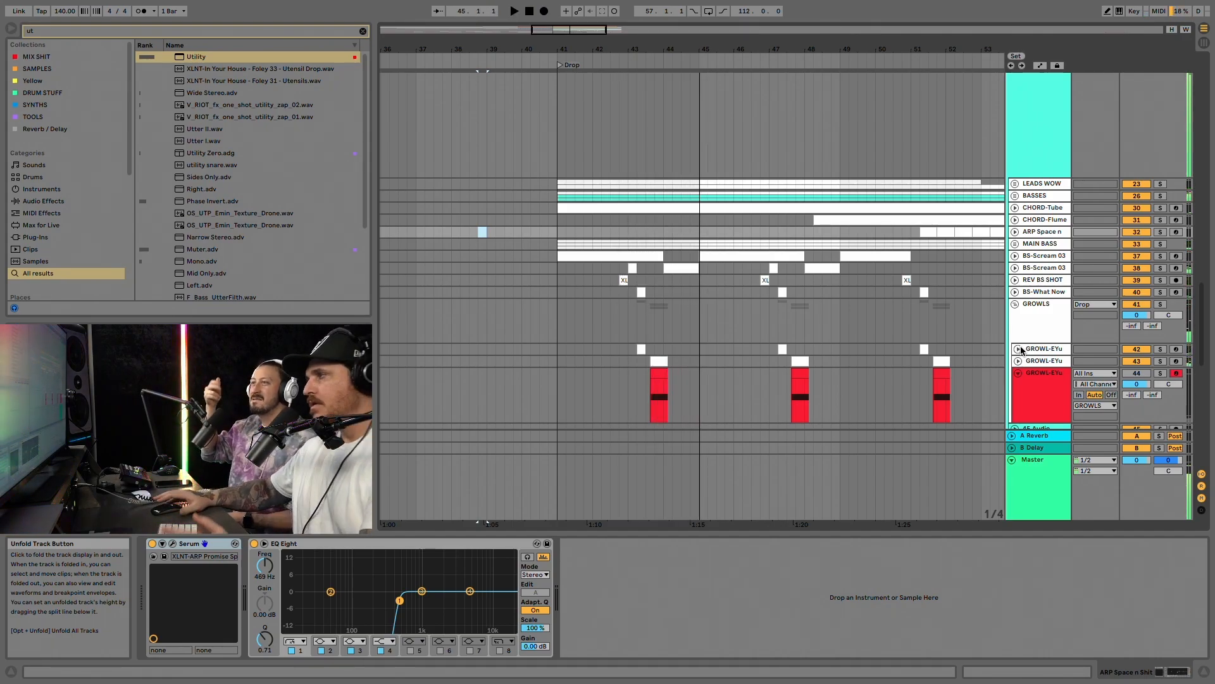
Step: Unfold the MAIN BASS group and its tracks, and play the group soloed from about bar 41
click(659, 405)
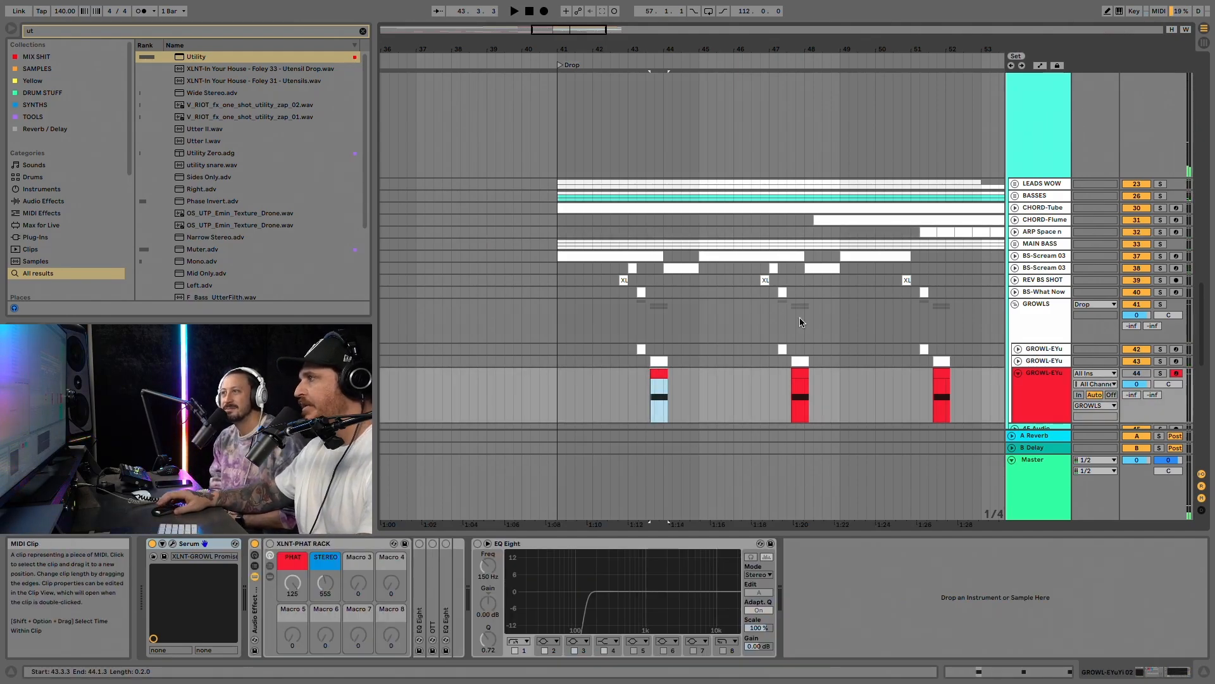
click(1014, 245)
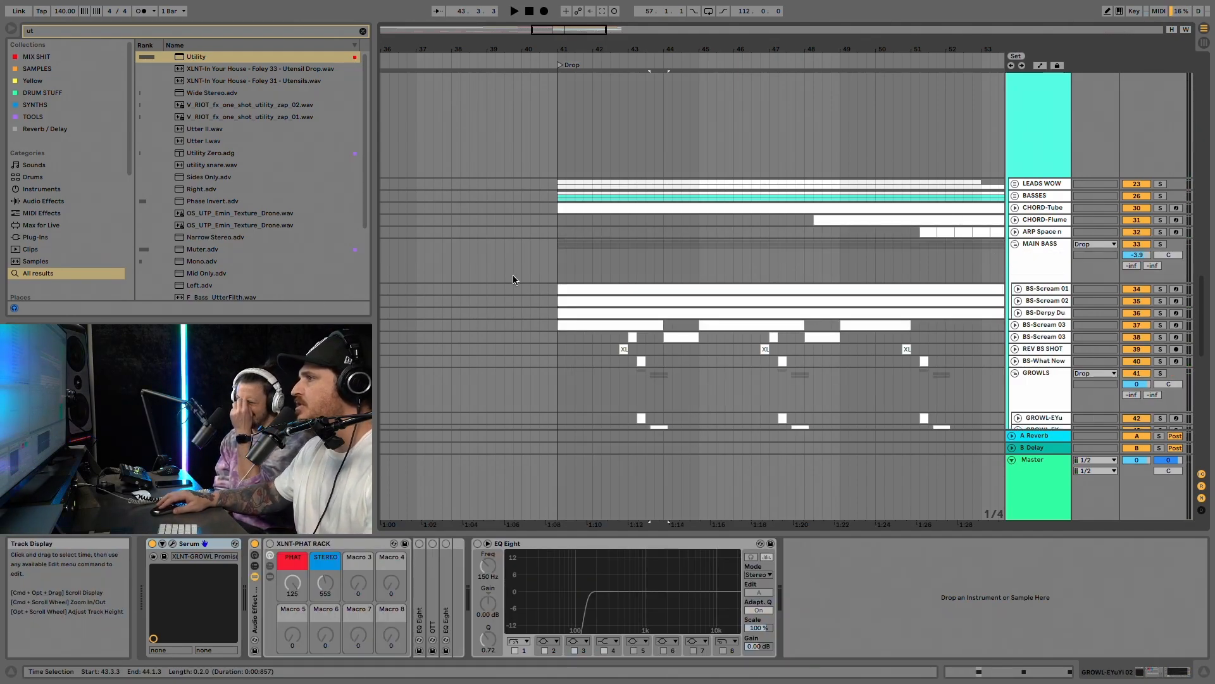
click(1160, 244)
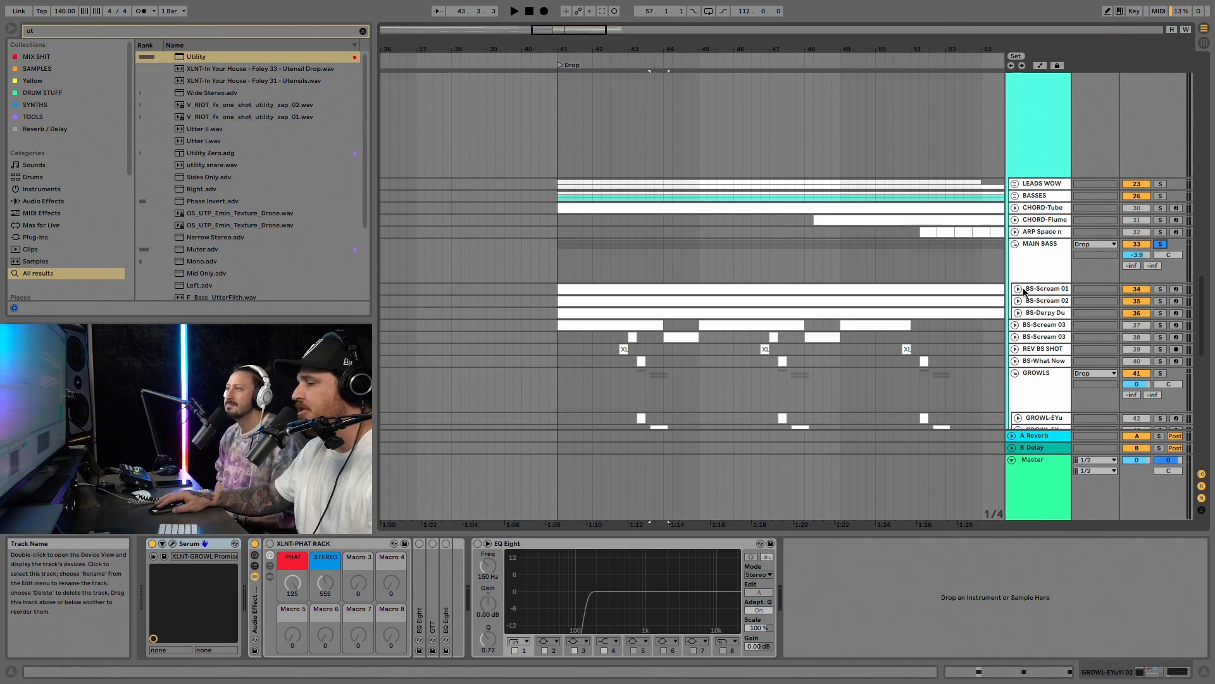
alt+click(1018, 288)
click(574, 326)
key(space)
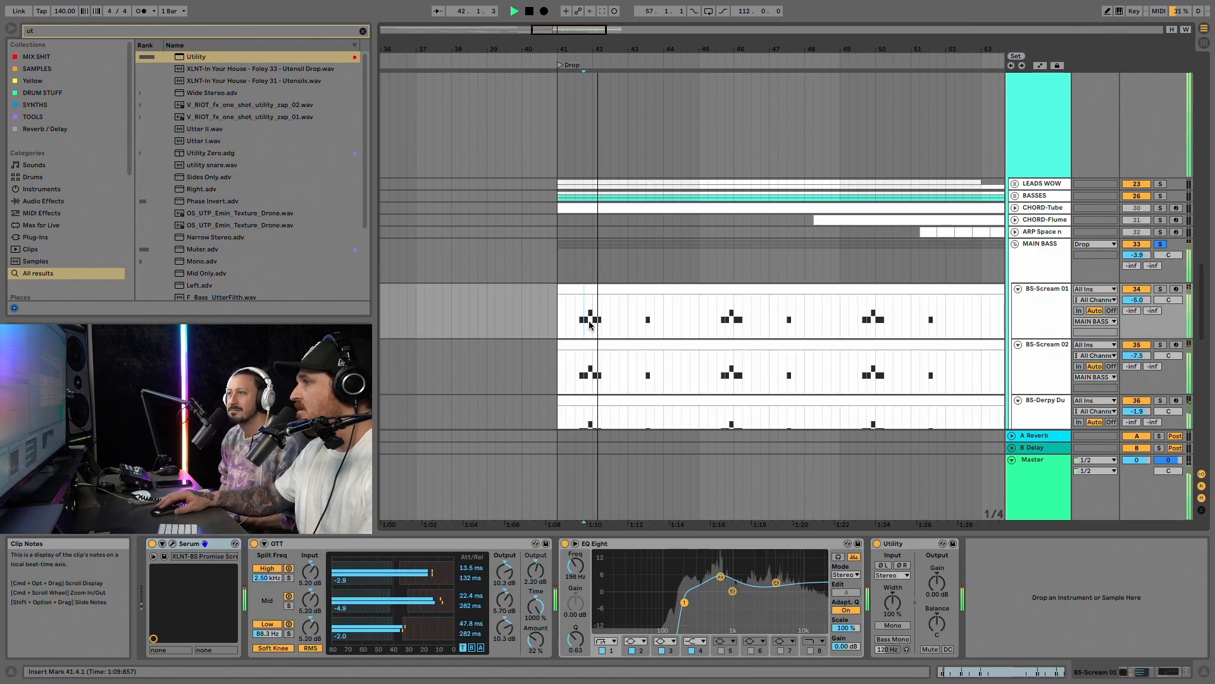
click(1166, 246)
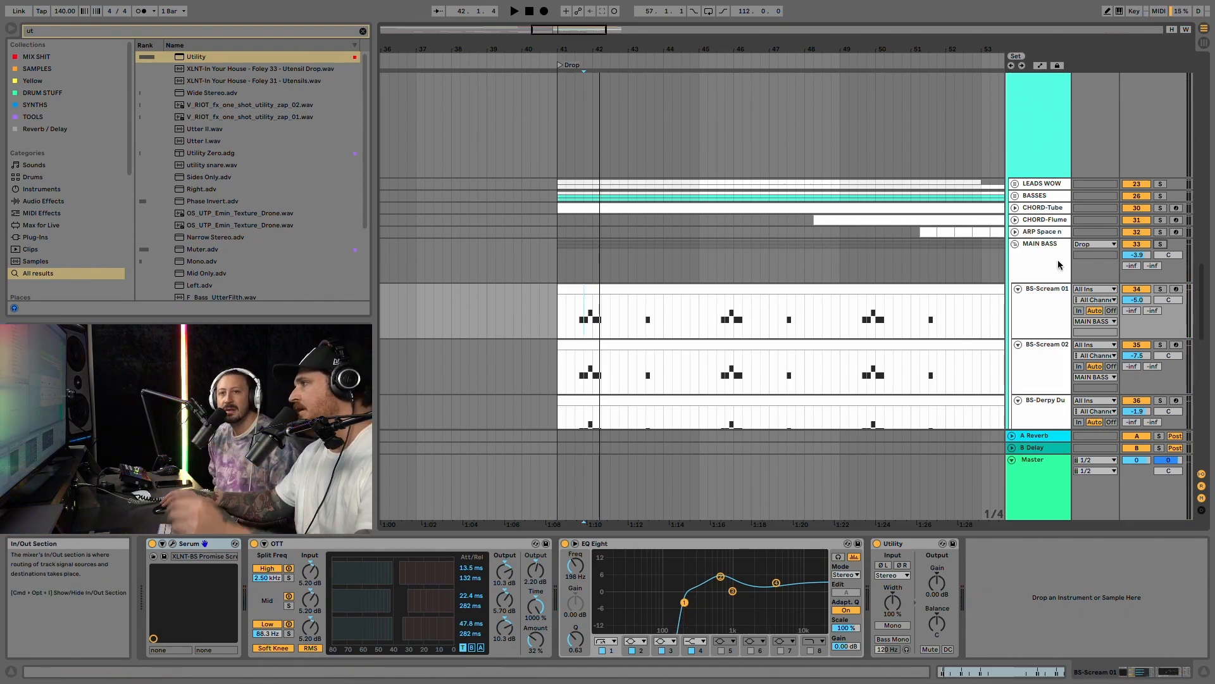
Step: Fold the BS-Scream 01, BS-Scream 02 and BS-Derpy Du tracks inside MAIN BASS
click(1018, 289)
click(1018, 301)
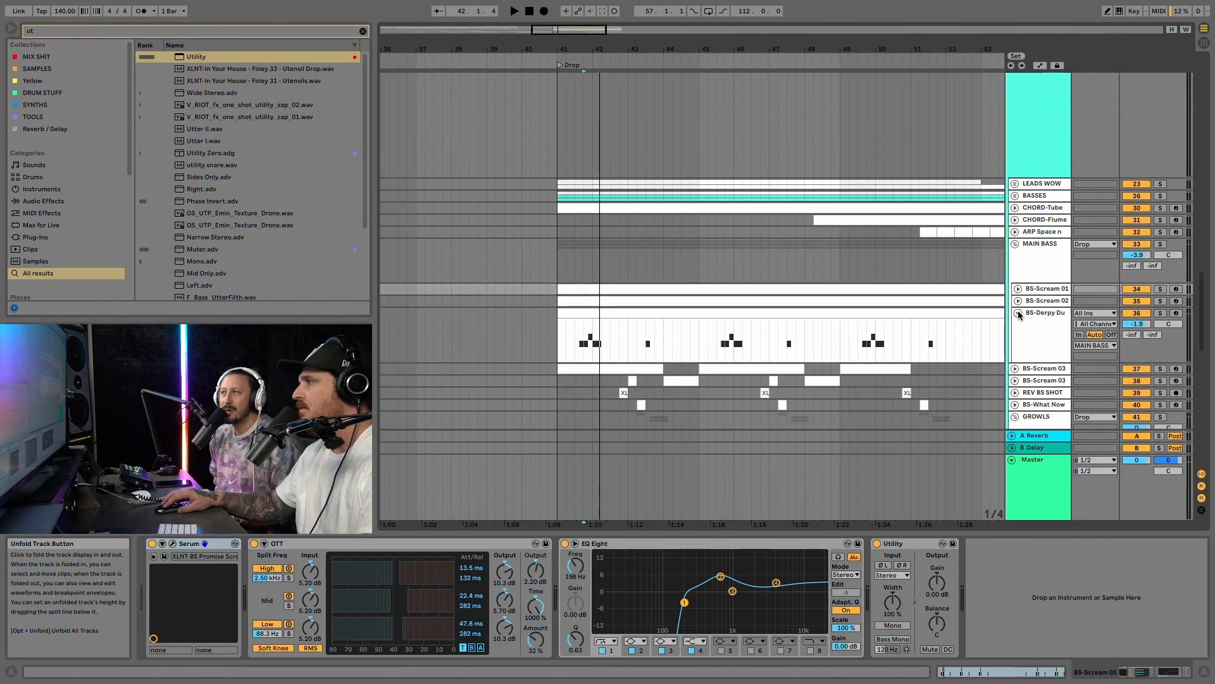
click(1018, 313)
scroll(833, 390, down, 5)
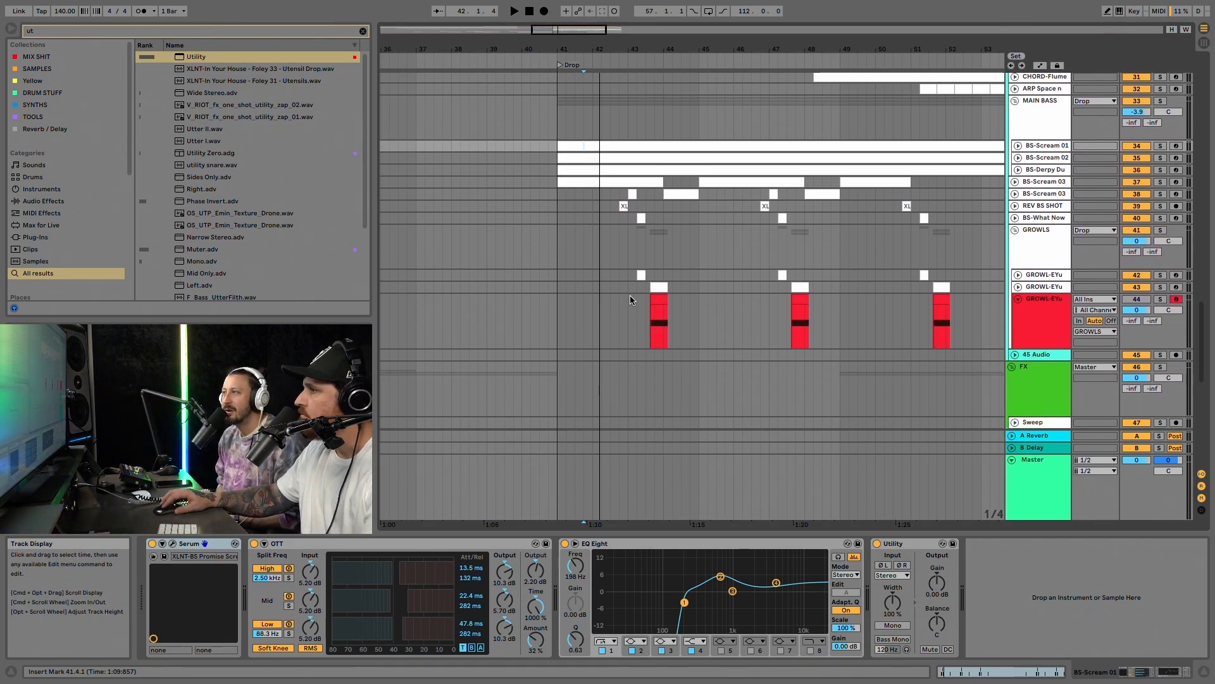
Step: Unfold the GROWL track just above the red one and solo it
click(654, 296)
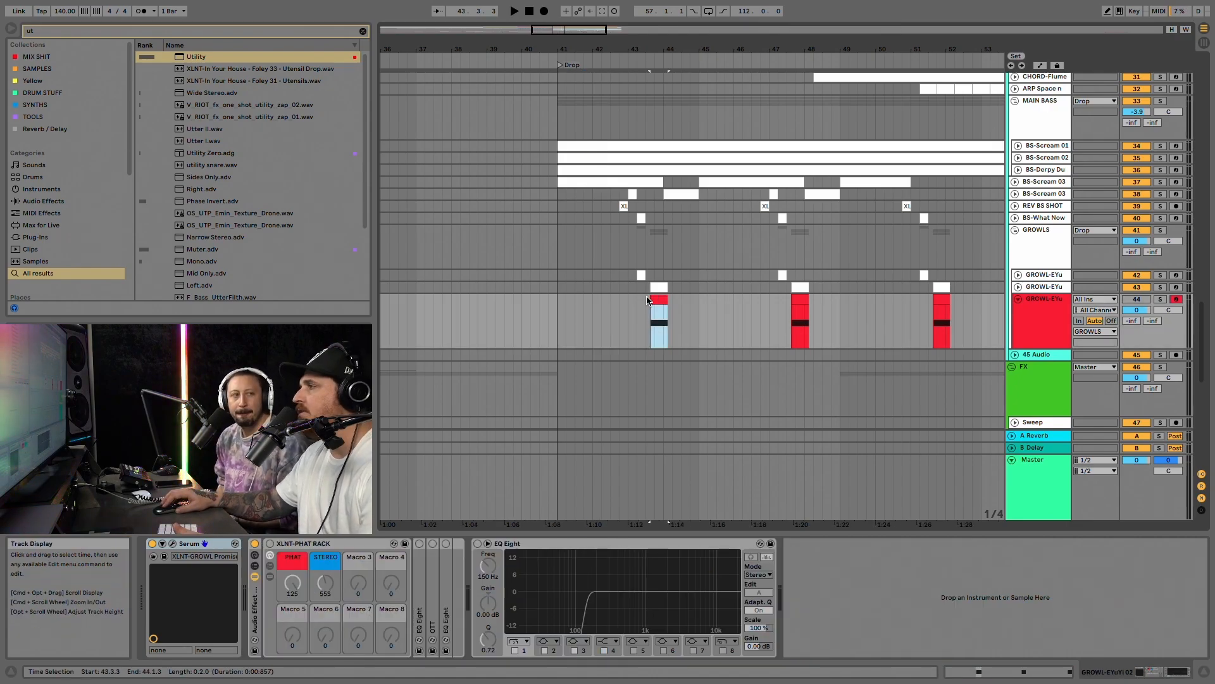
click(659, 287)
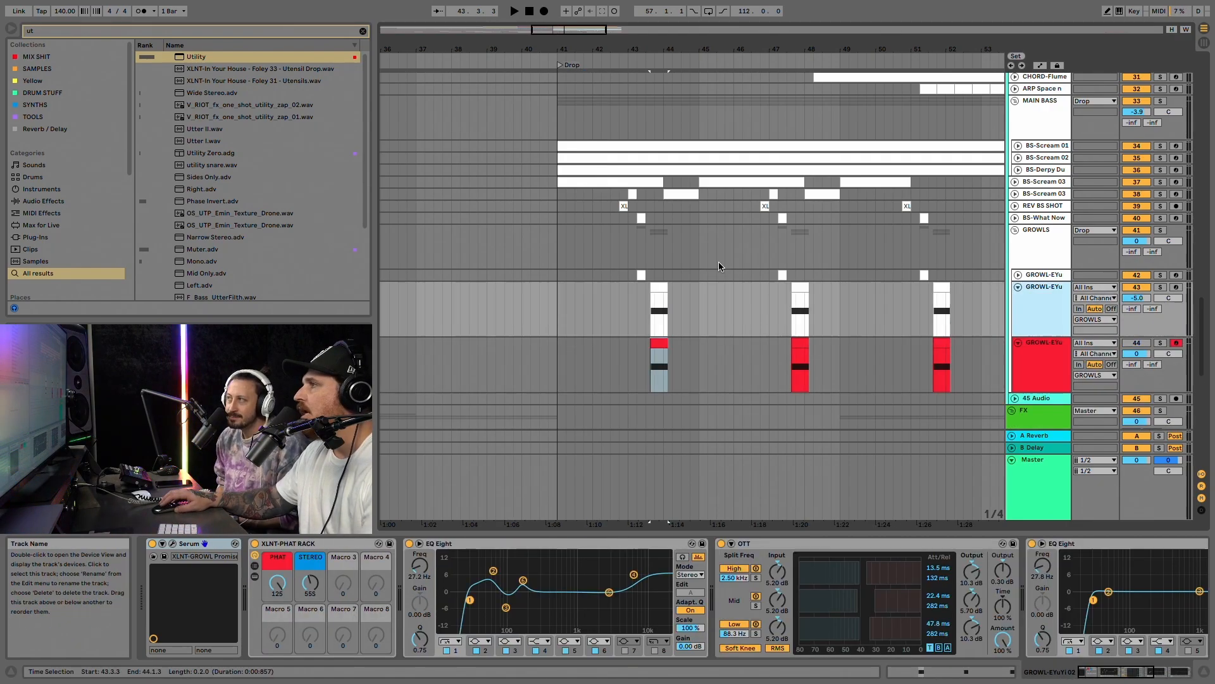
scroll(958, 373, up, 2)
scroll(959, 379, up, 2)
scroll(959, 379, down, 4)
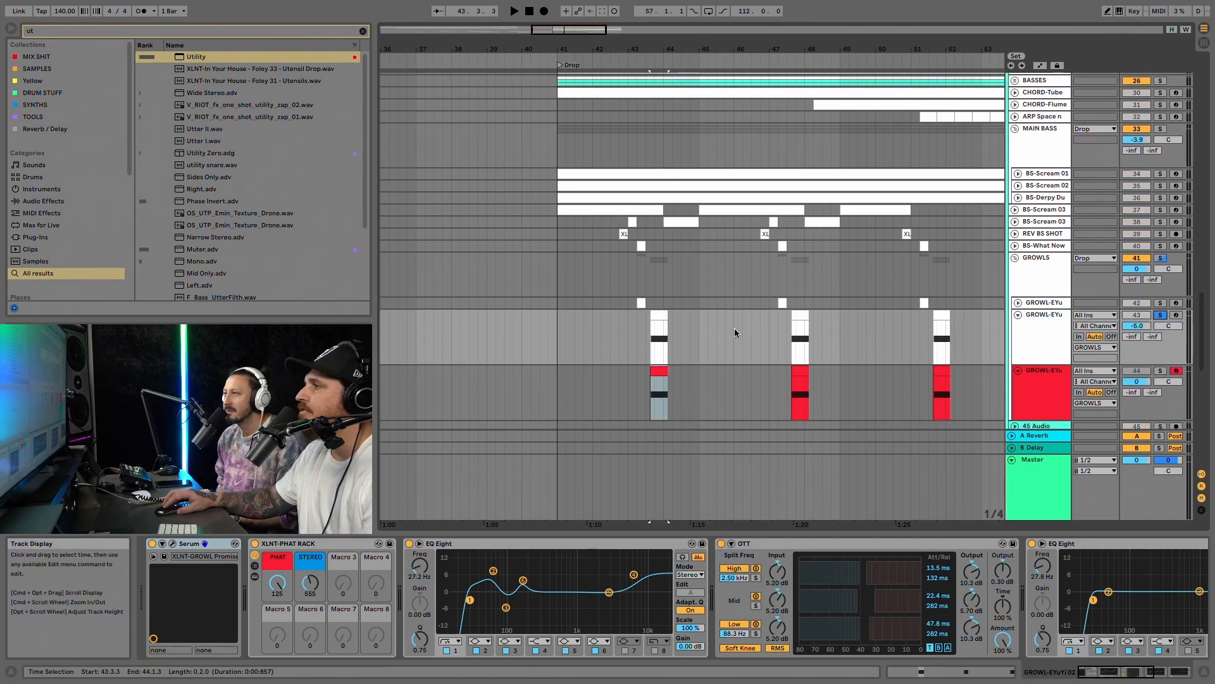
Step: Solo the red GROWL track, open its Serum window and review the wavetable categories available for OSC A
click(658, 392)
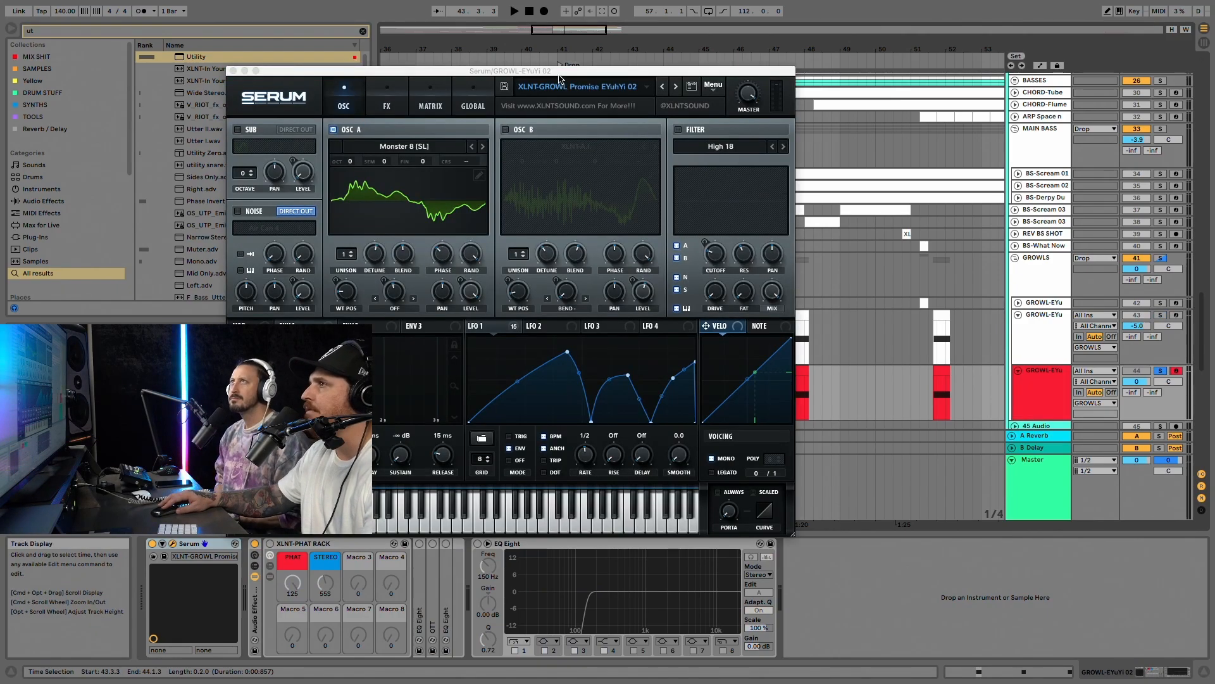
drag(559, 73, 748, 81)
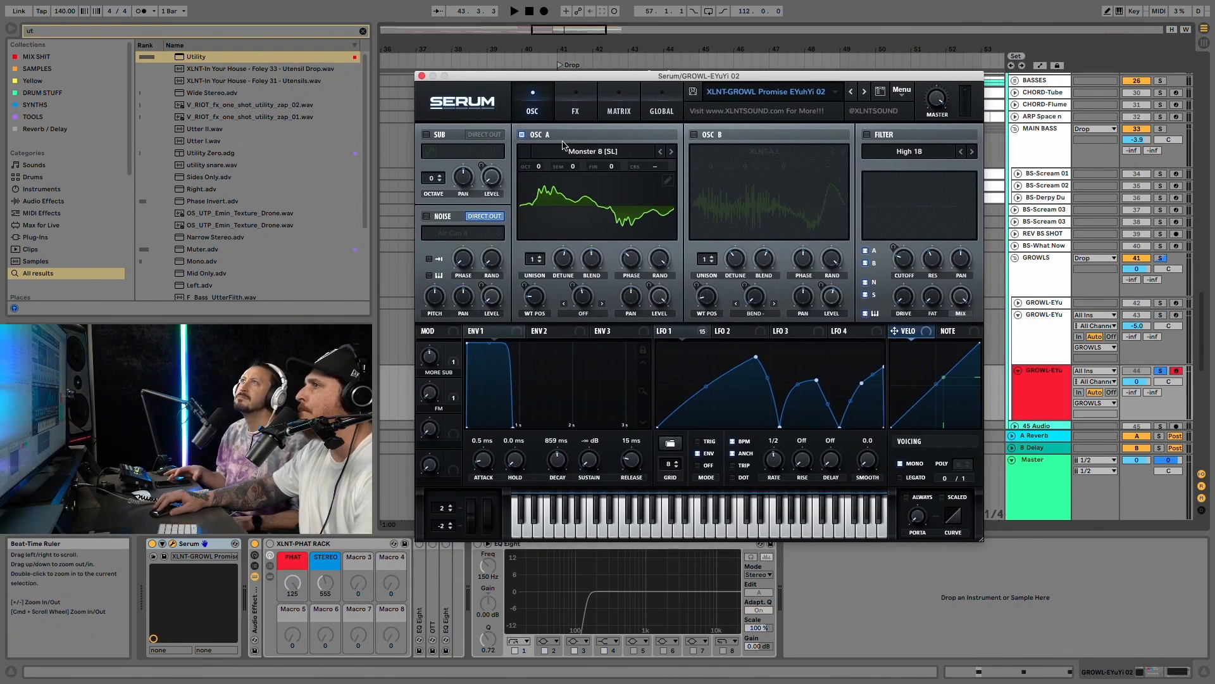
click(602, 157)
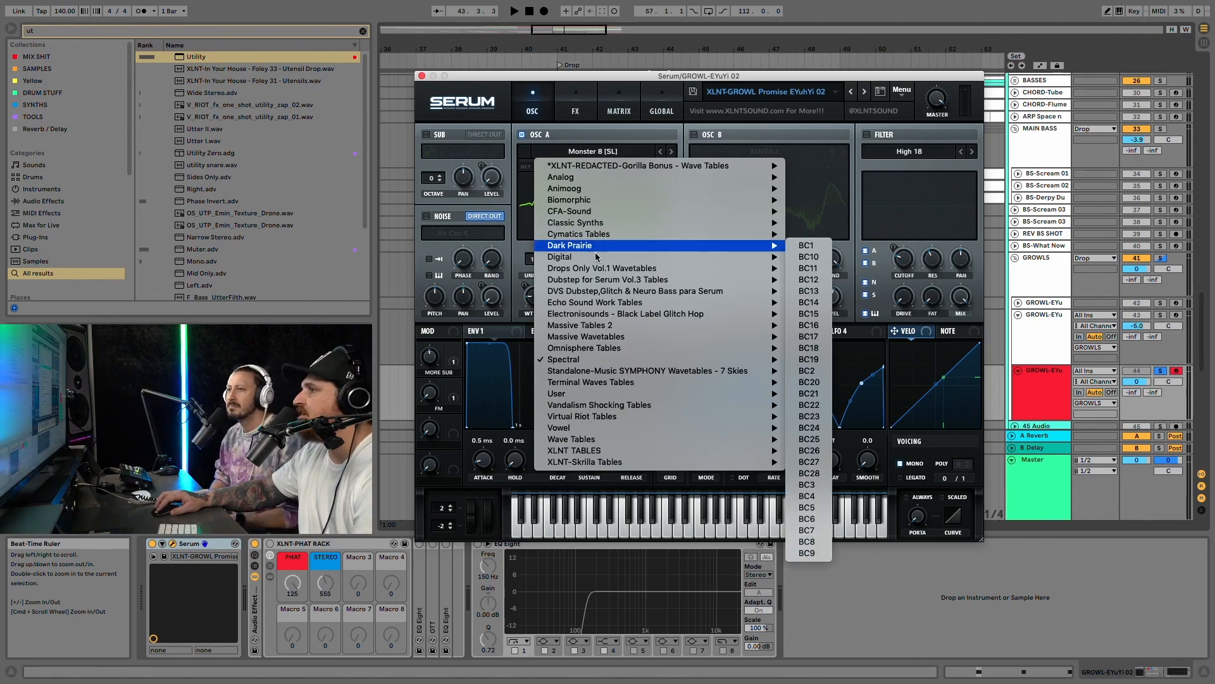
mouse_move(599, 364)
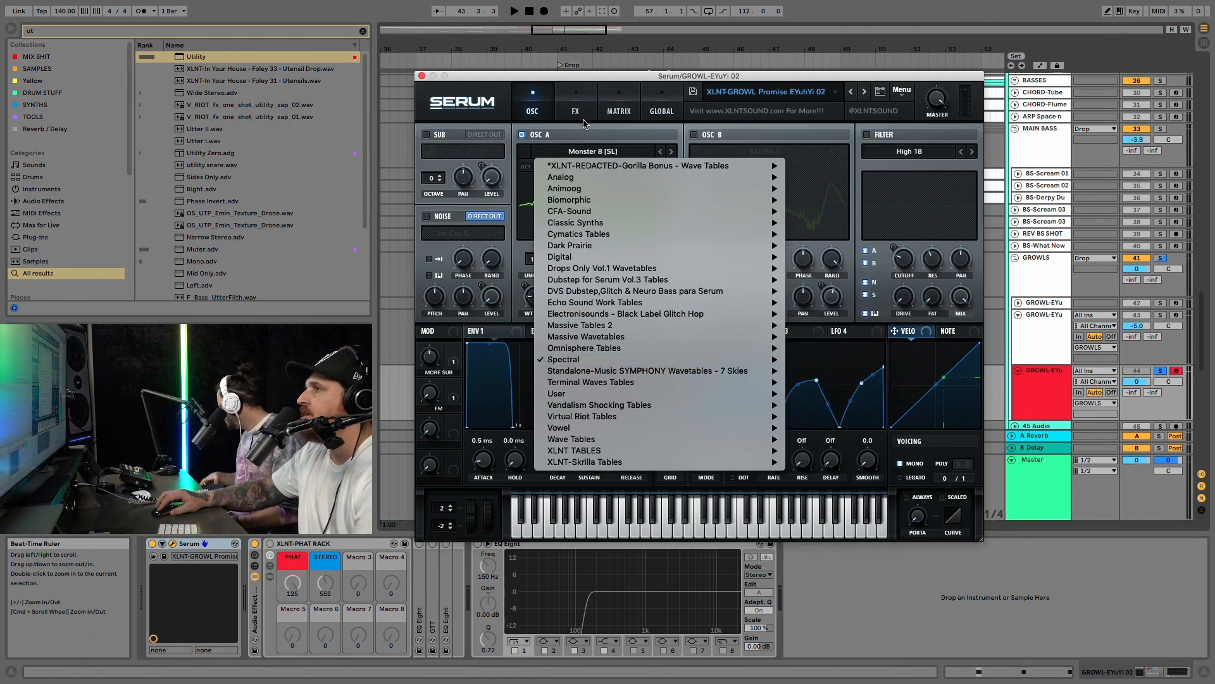
click(528, 304)
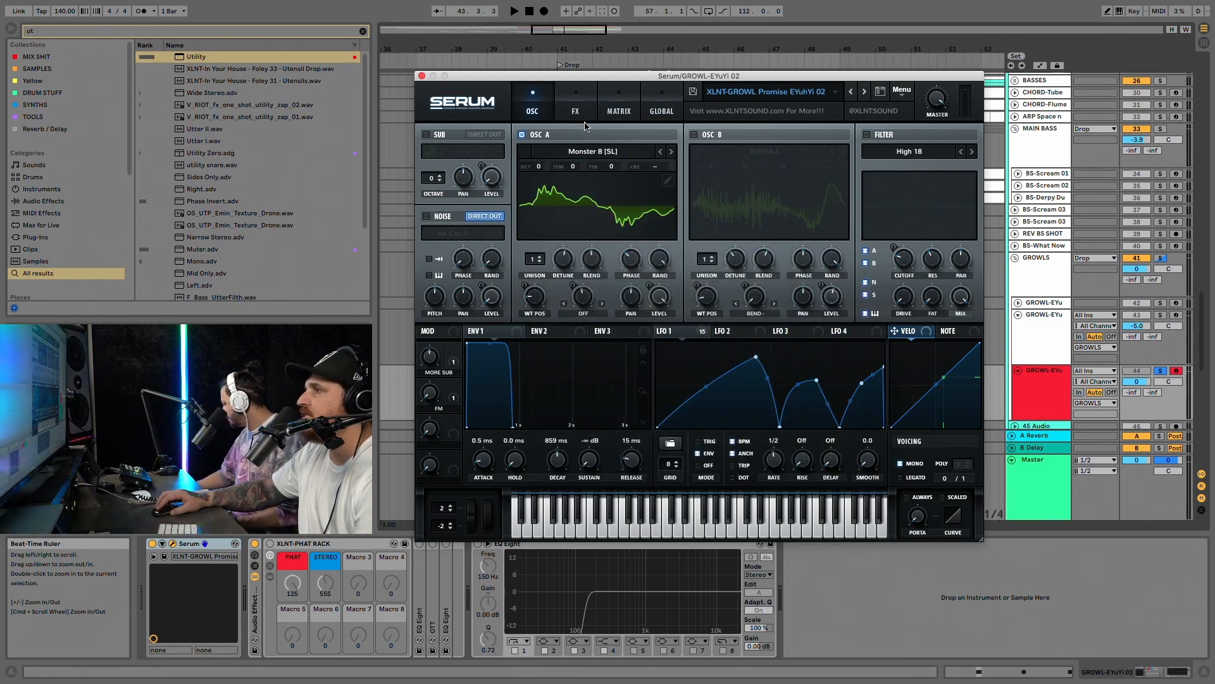
Step: Examine OSC A's wavetable position and level in Serum and play the soloed growl clip
right_click(532, 303)
click(536, 304)
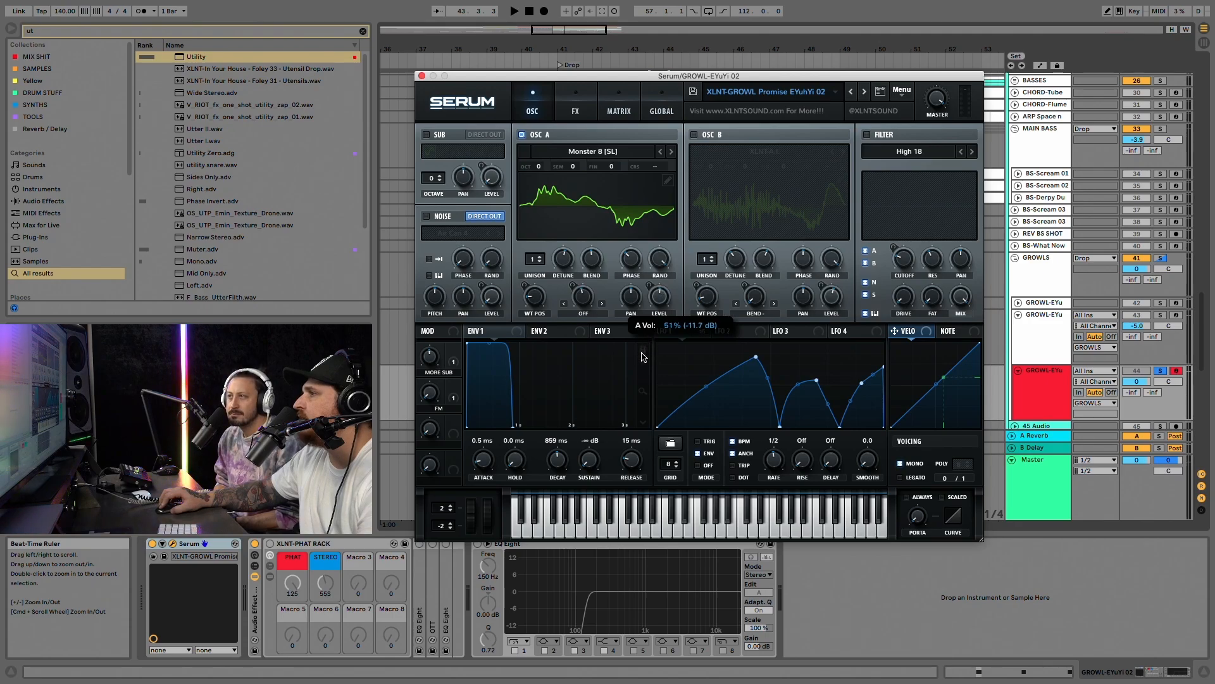
mouse_move(642, 357)
mouse_down()
mouse_move(637, 372)
mouse_move(638, 361)
mouse_up()
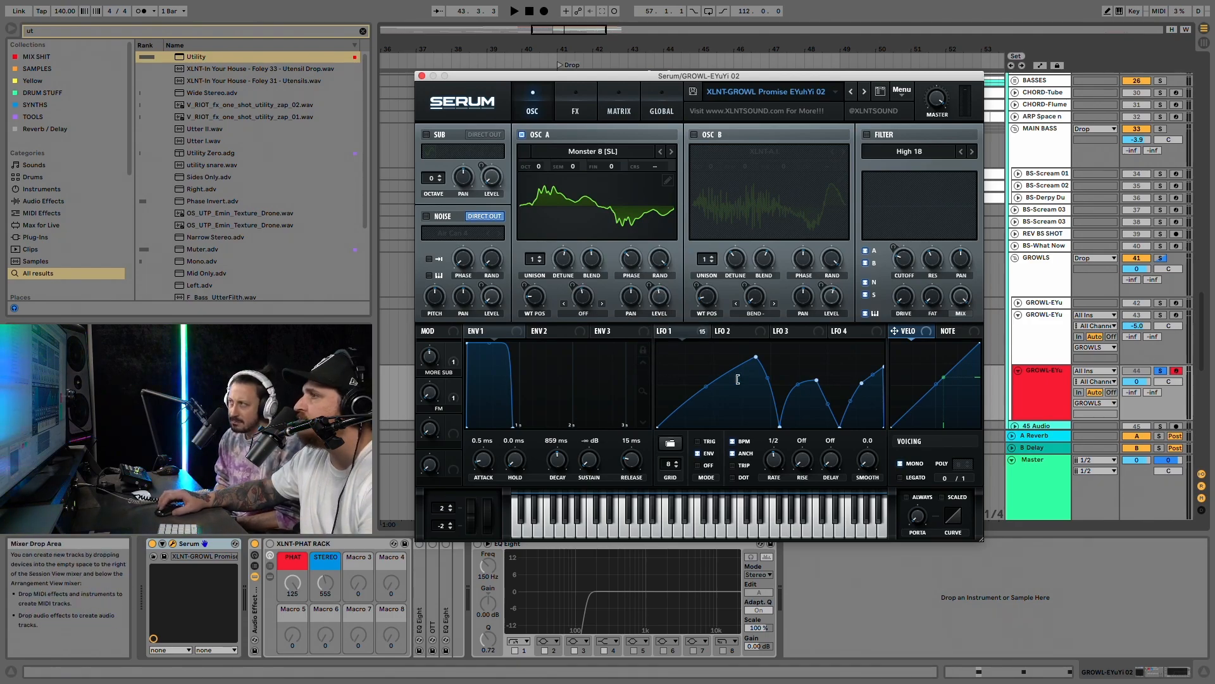
key(space)
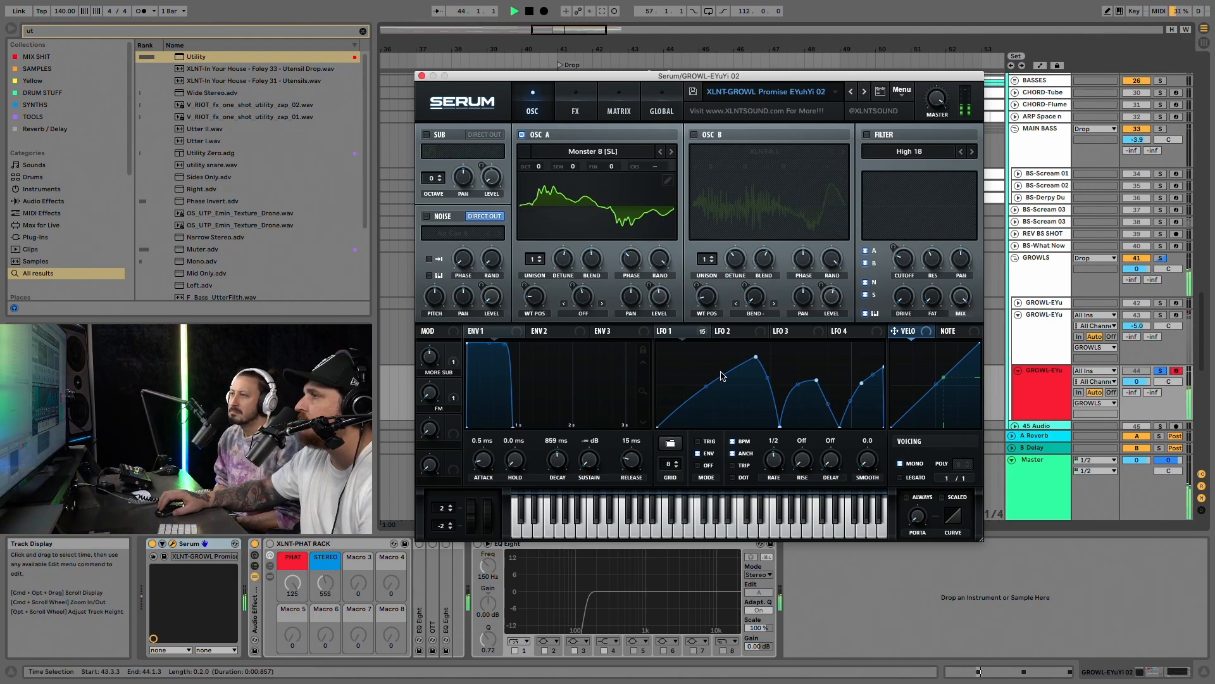
key(space)
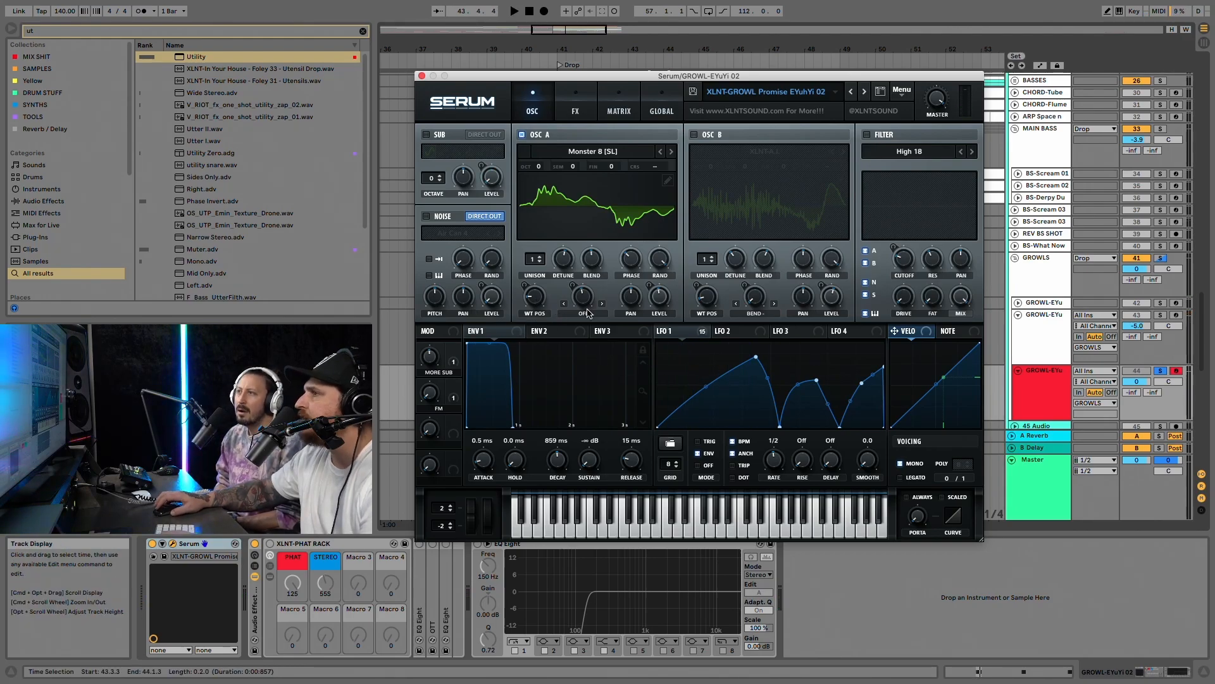
Step: Set the warp mode of OSC A to FM (from B)
click(585, 312)
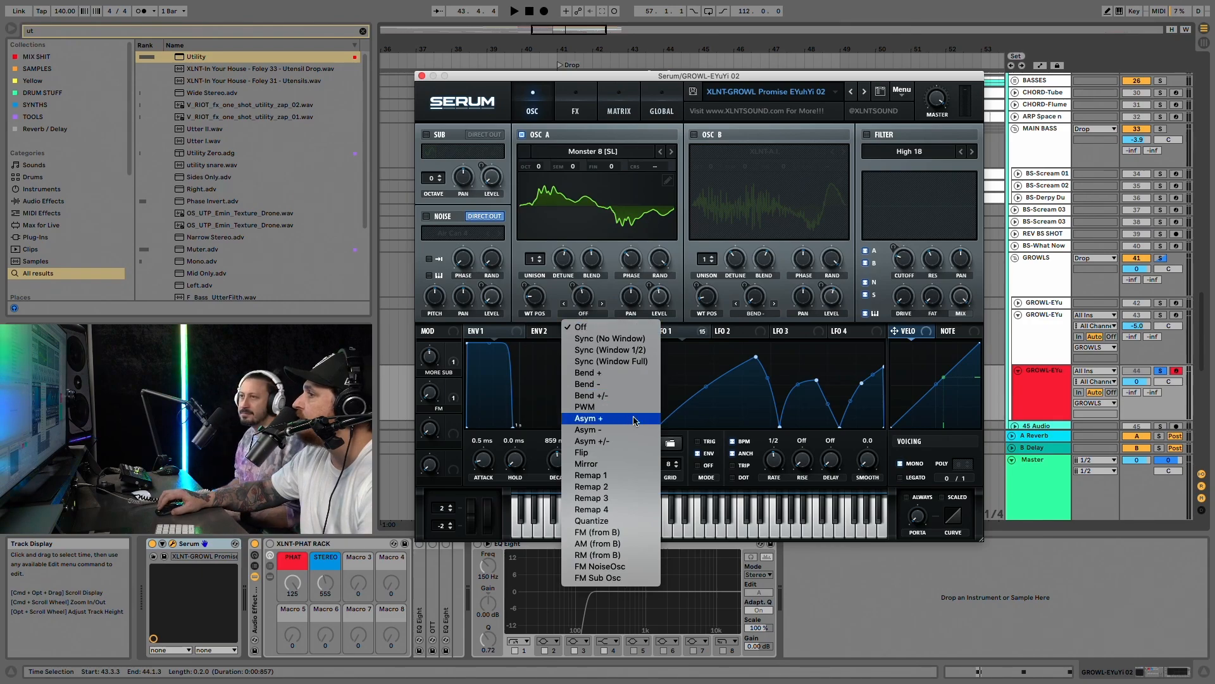
click(599, 532)
drag(583, 300, 585, 301)
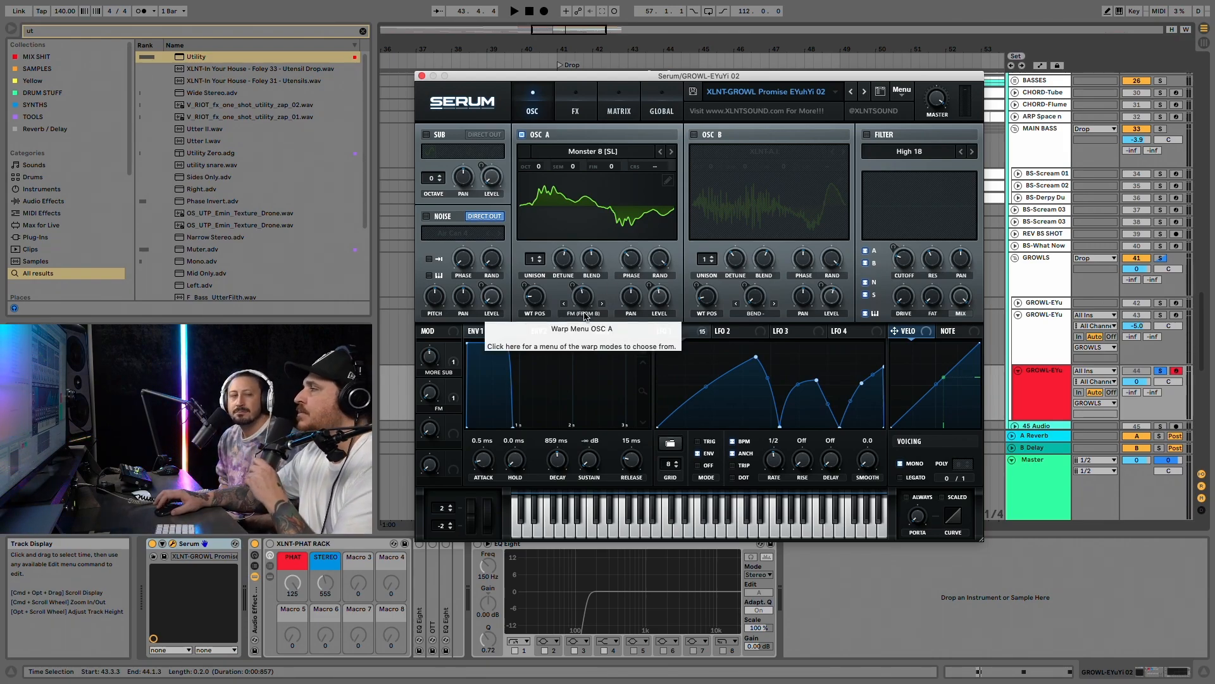
right_click(586, 314)
click(641, 259)
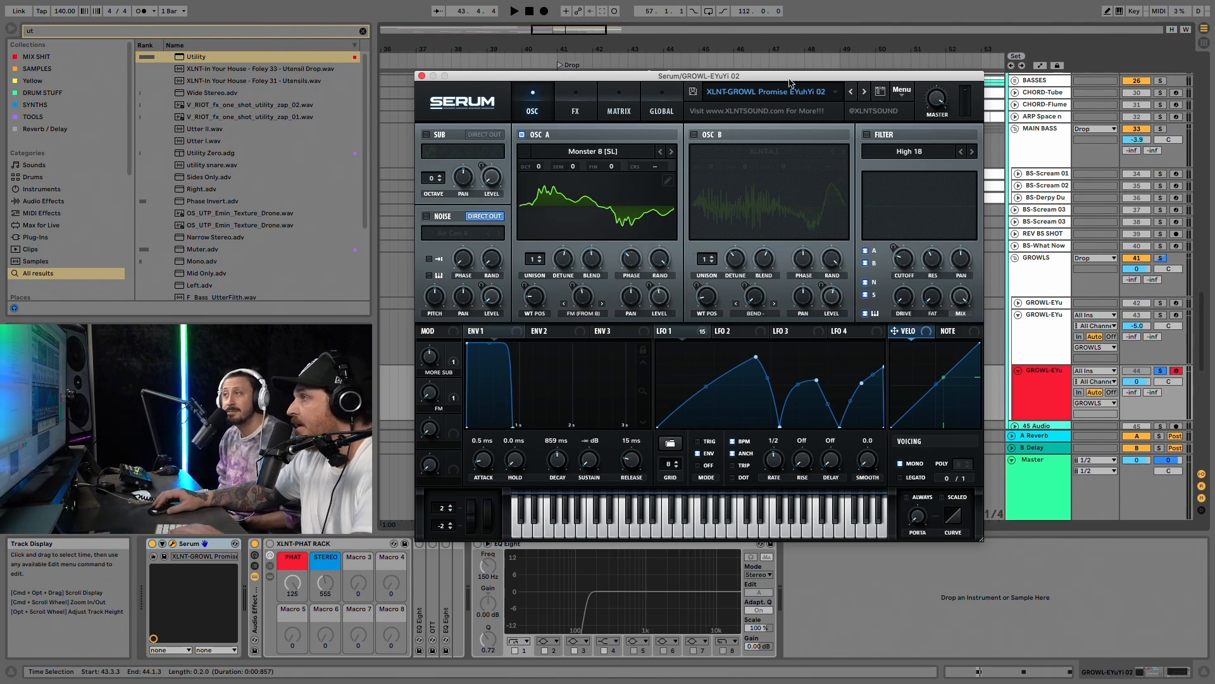
Step: Enable OSC B and review its warp mode options and level
click(694, 134)
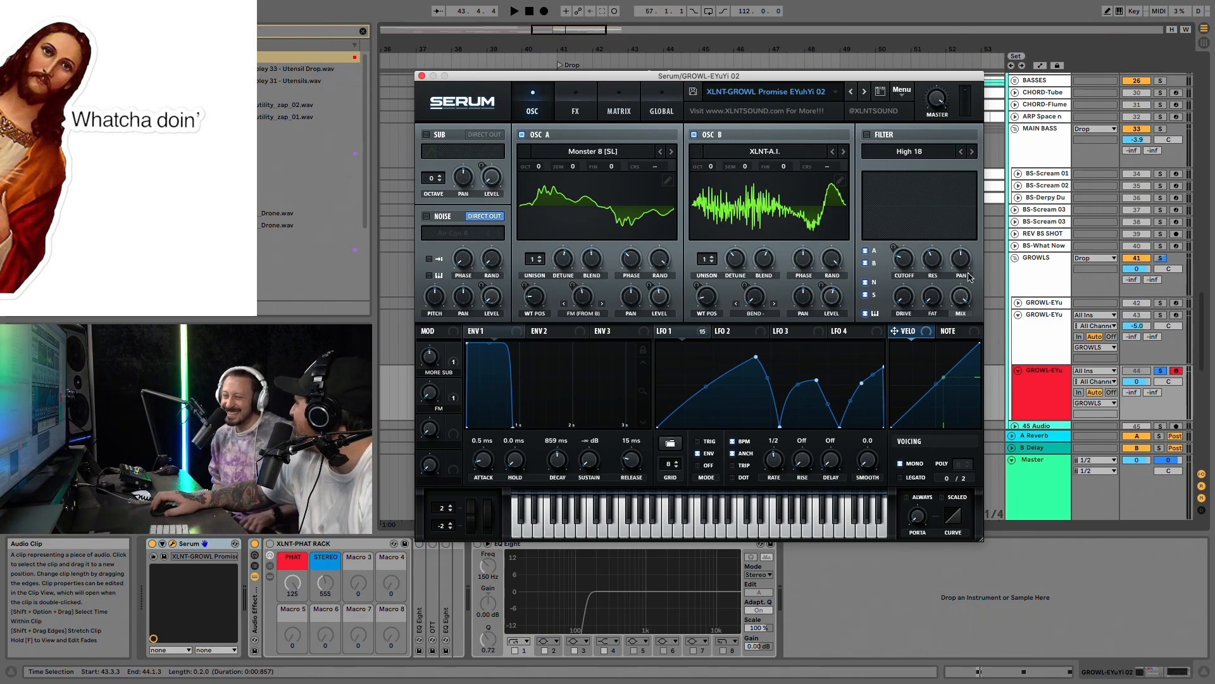
scroll(1038, 266, up, 1)
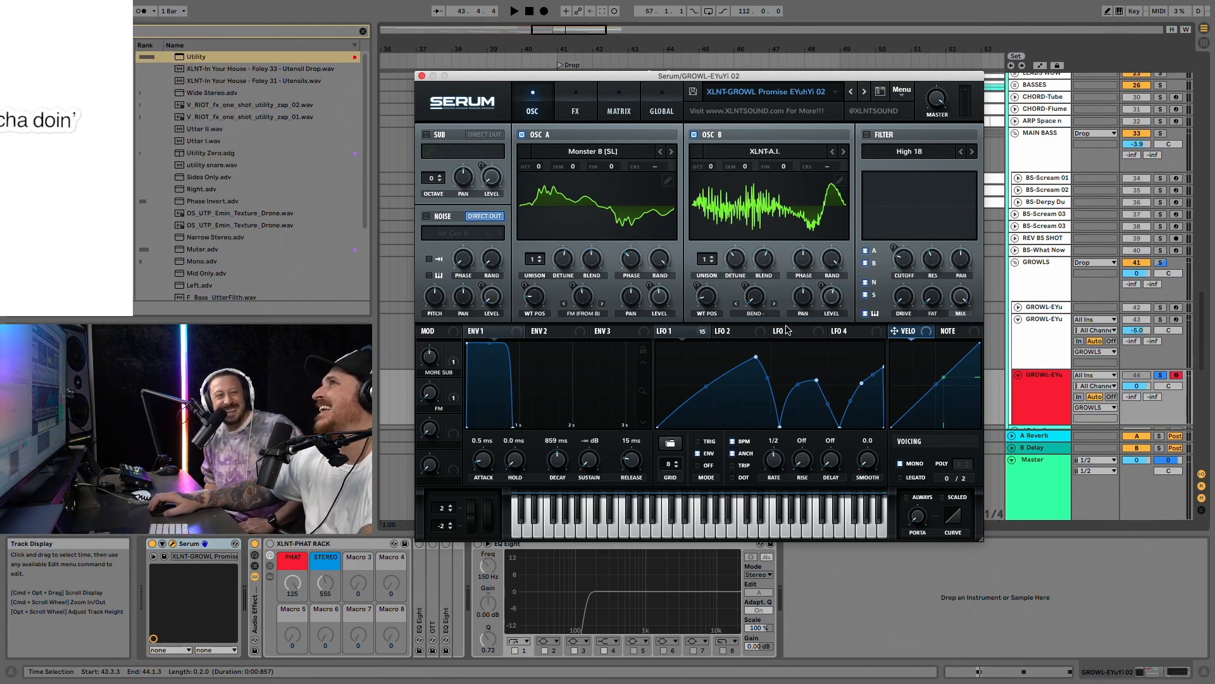
mouse_move(597, 3)
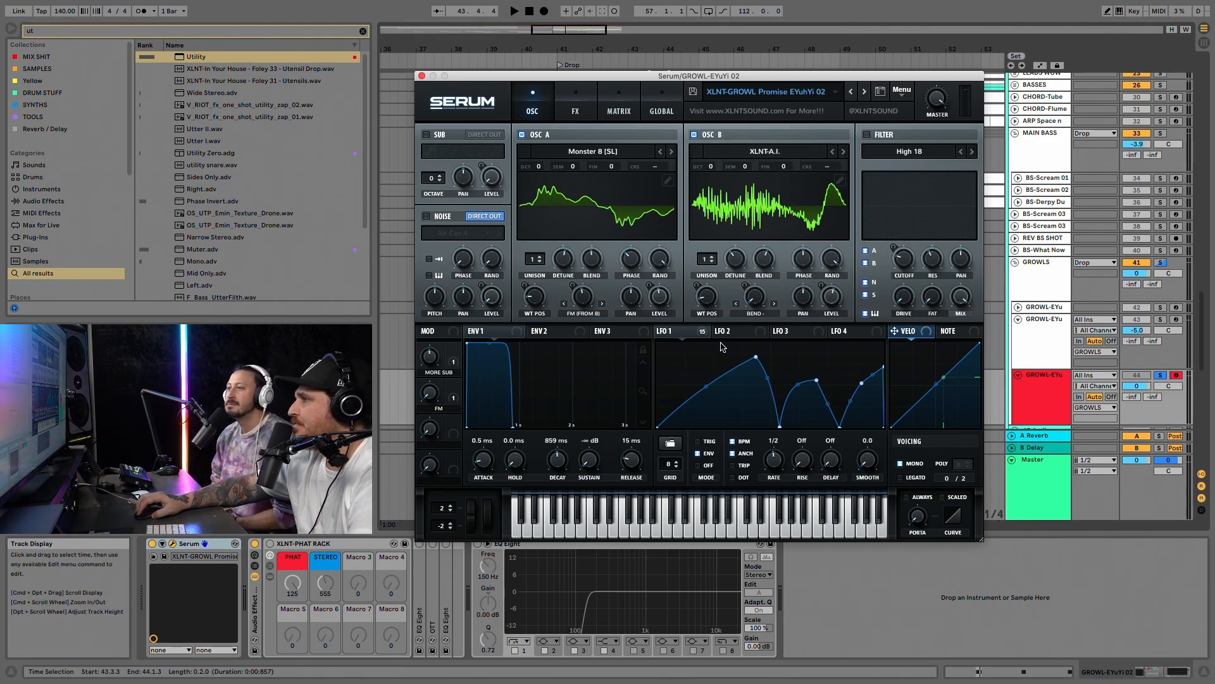
mouse_move(707, 305)
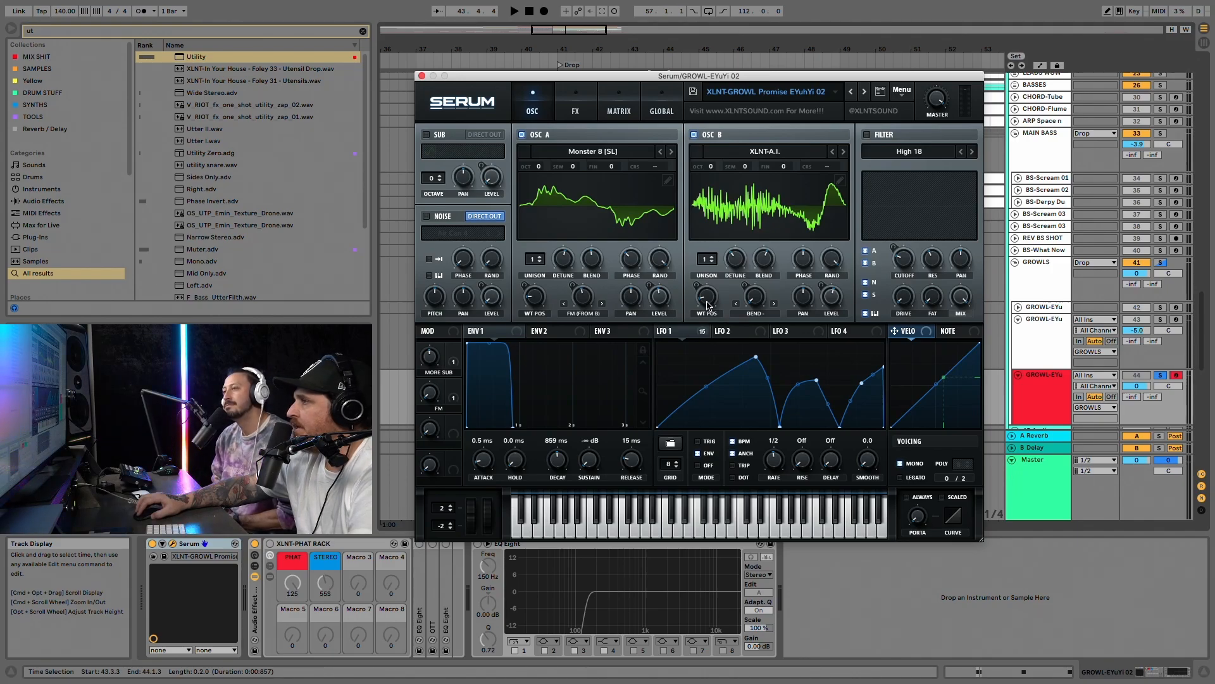
click(758, 314)
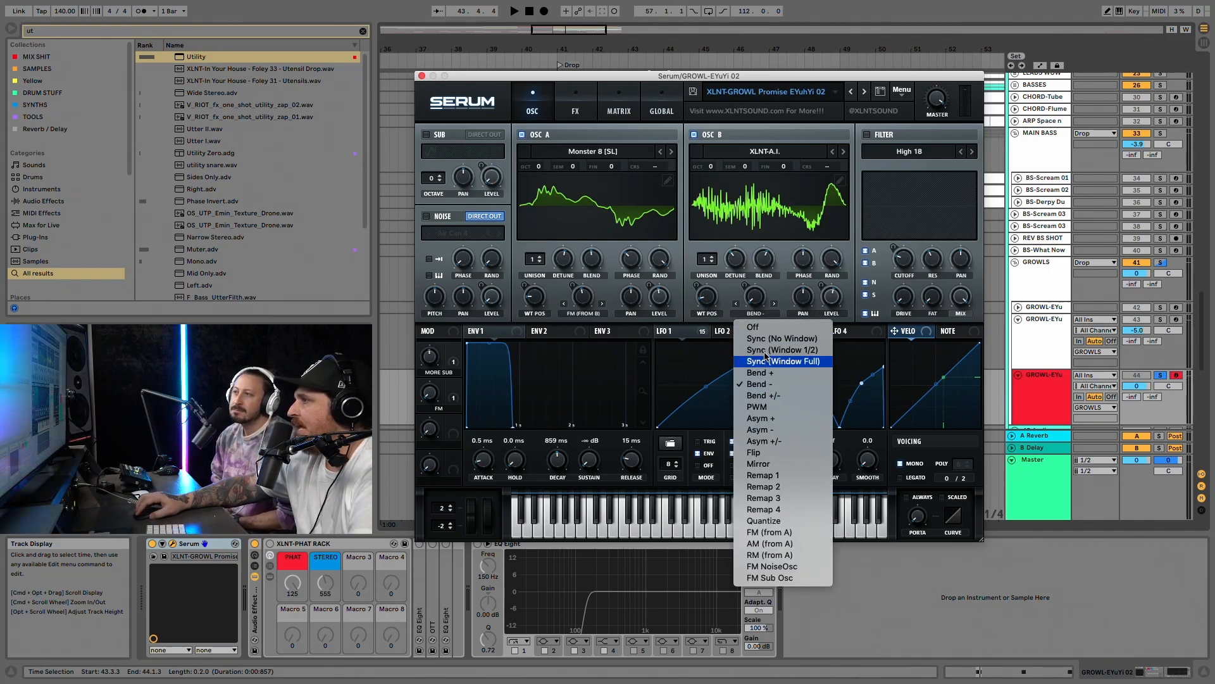
click(779, 304)
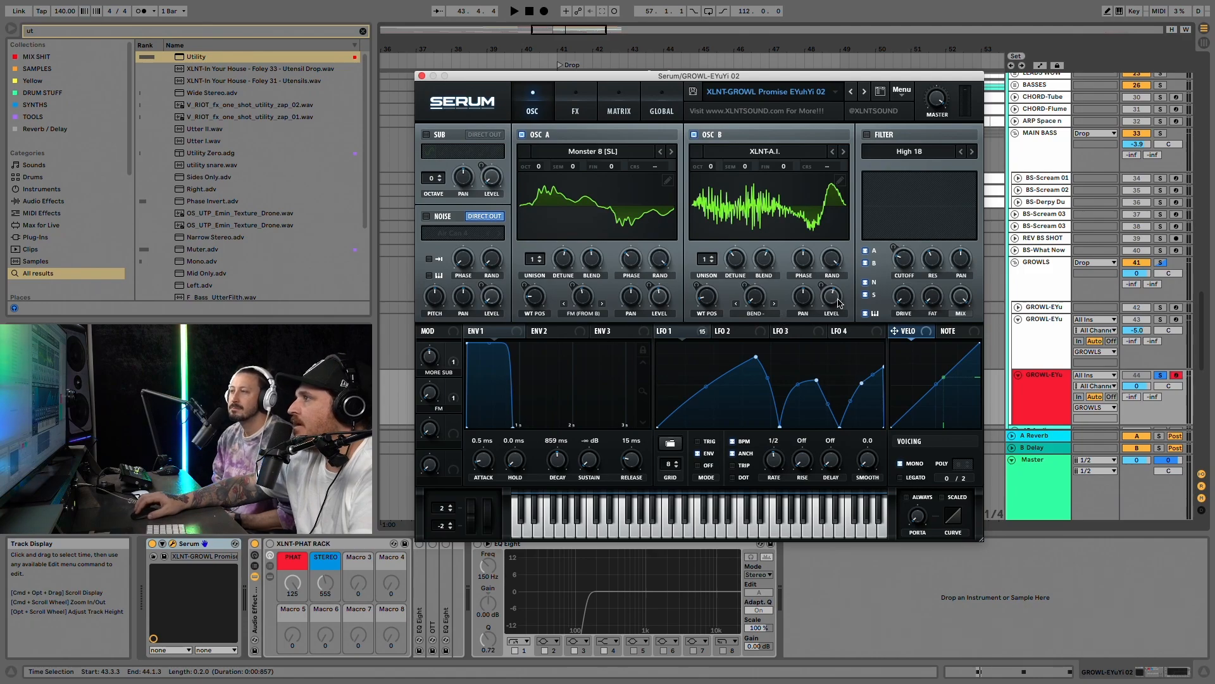
mouse_move(830, 305)
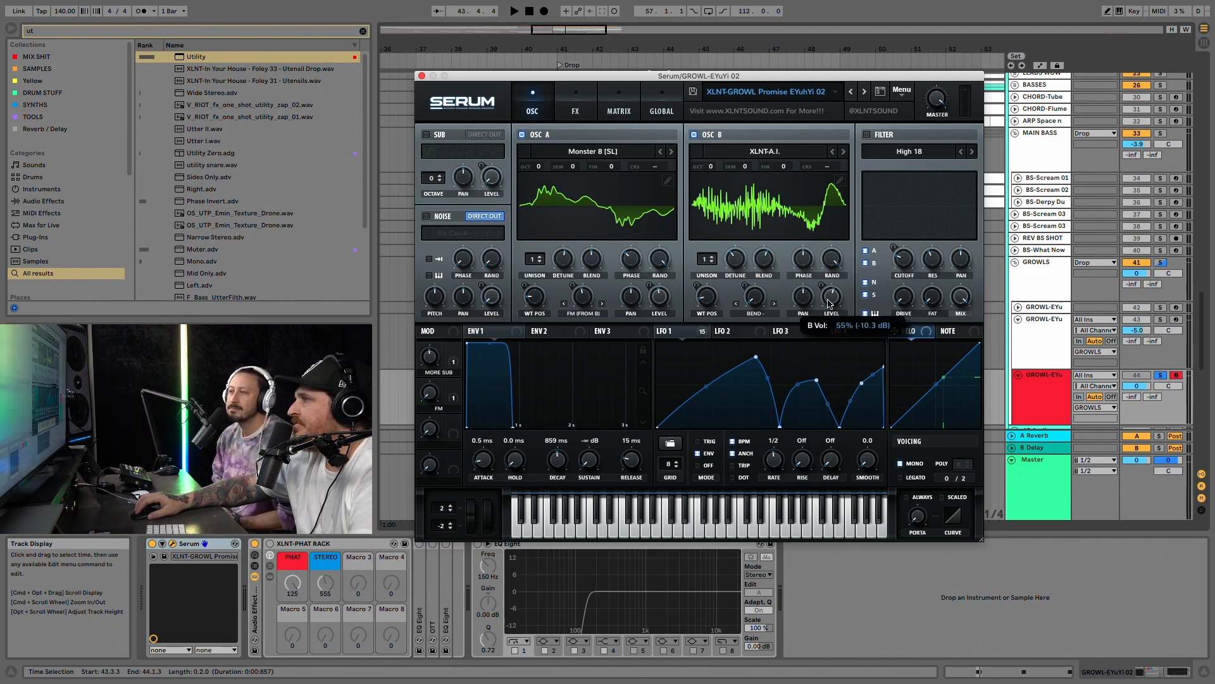
Step: Play the growl clip with OSC B raised 5 semitones and again with its semitone offset returned to 0
key(space)
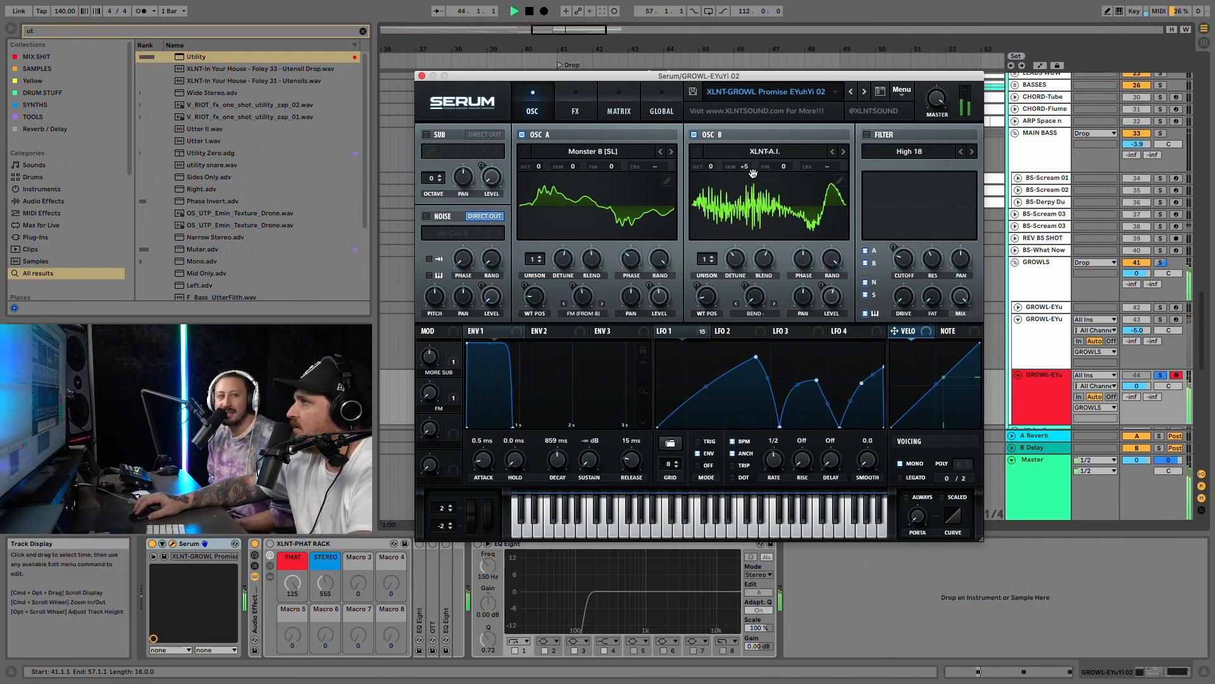
key(space)
drag(752, 172, 752, 194)
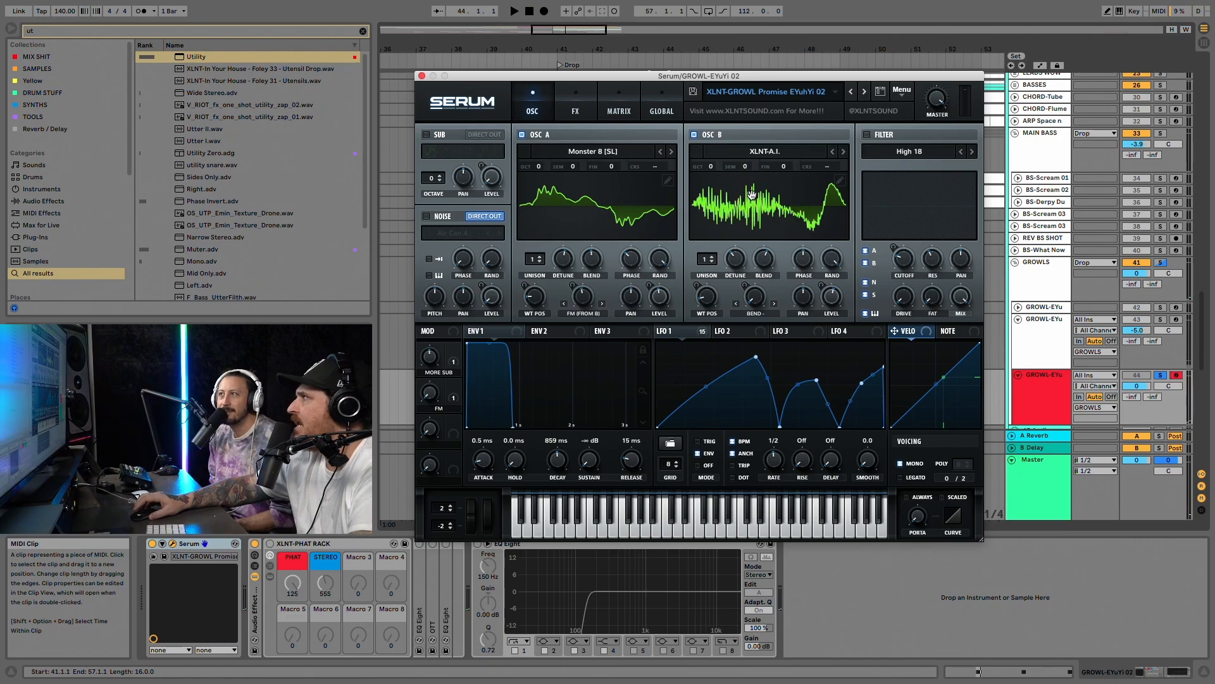
key(space)
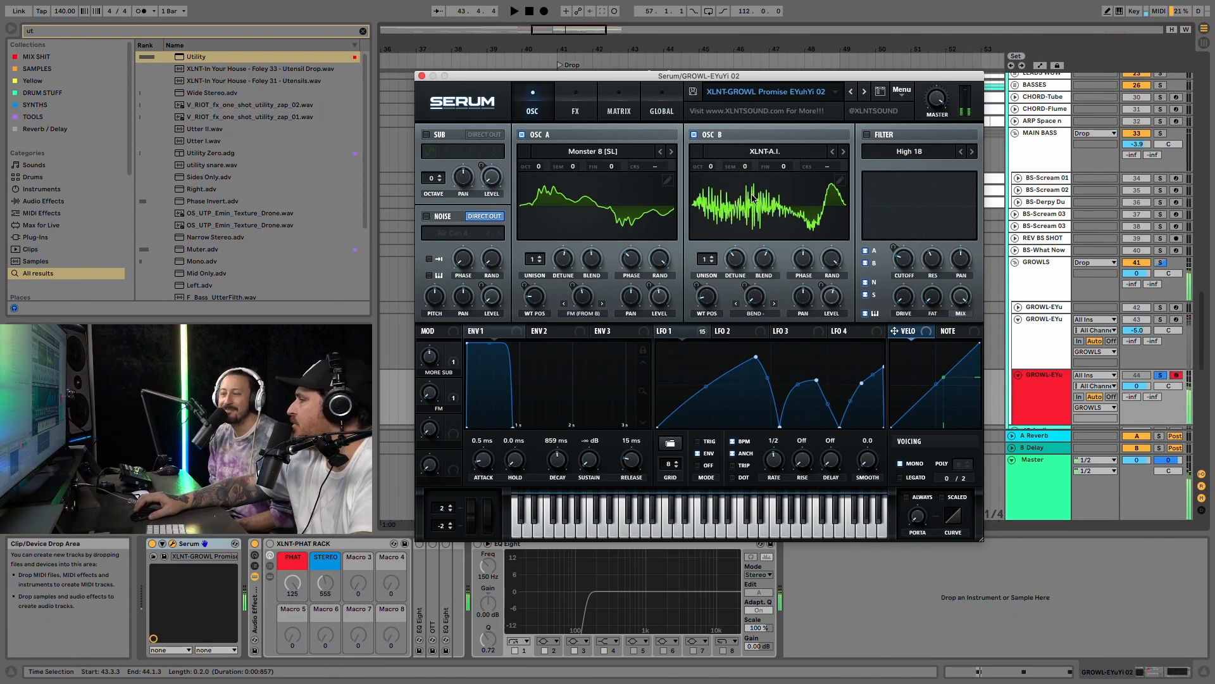
key(space)
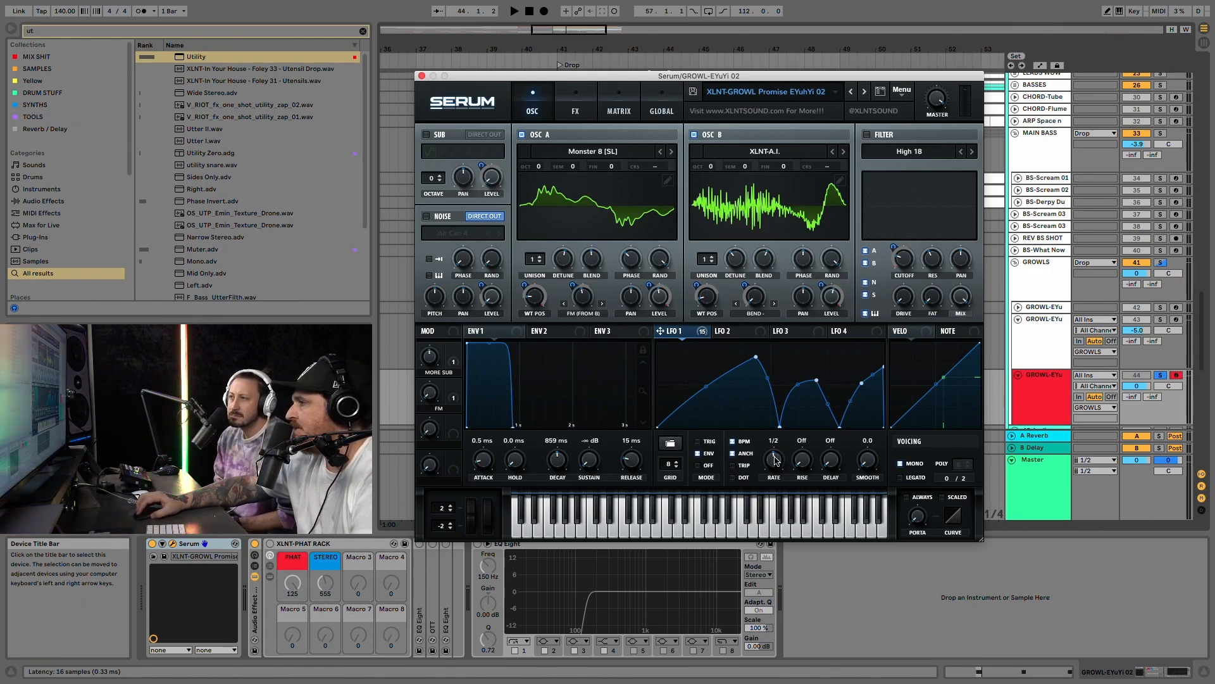
Step: Review LFO 1's modulation destinations, re-enable its bypassed modulation of OSC A's level and play the growl clip
click(702, 331)
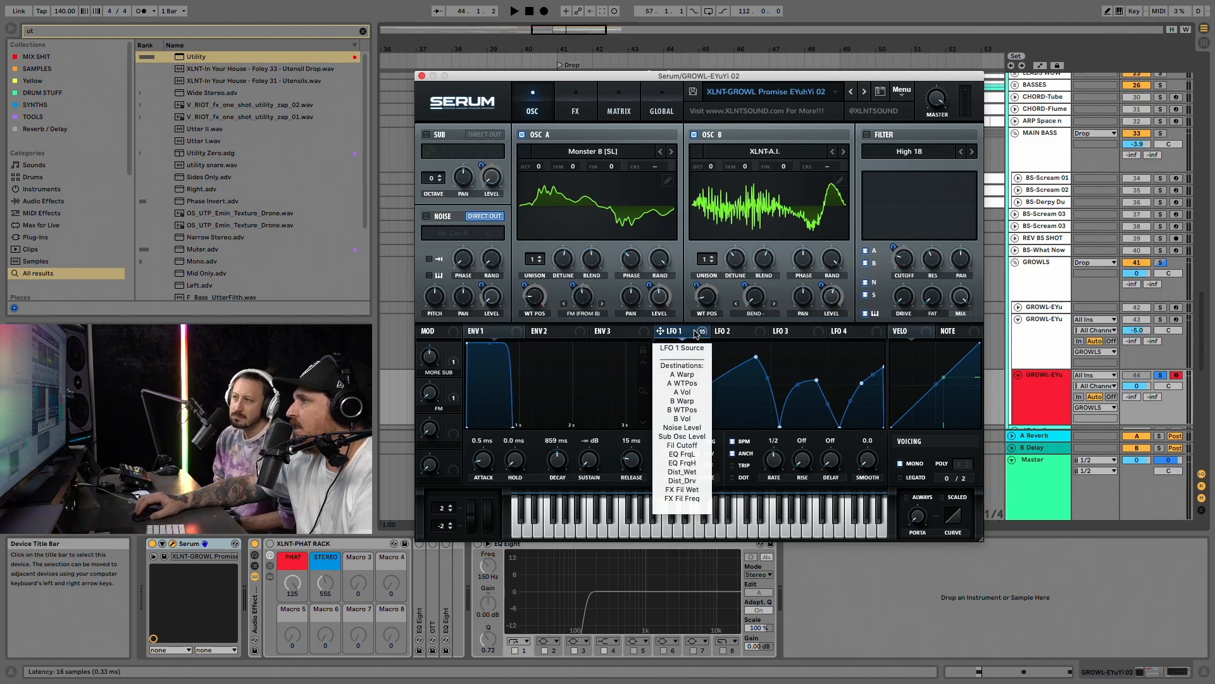
right_click(659, 296)
click(696, 310)
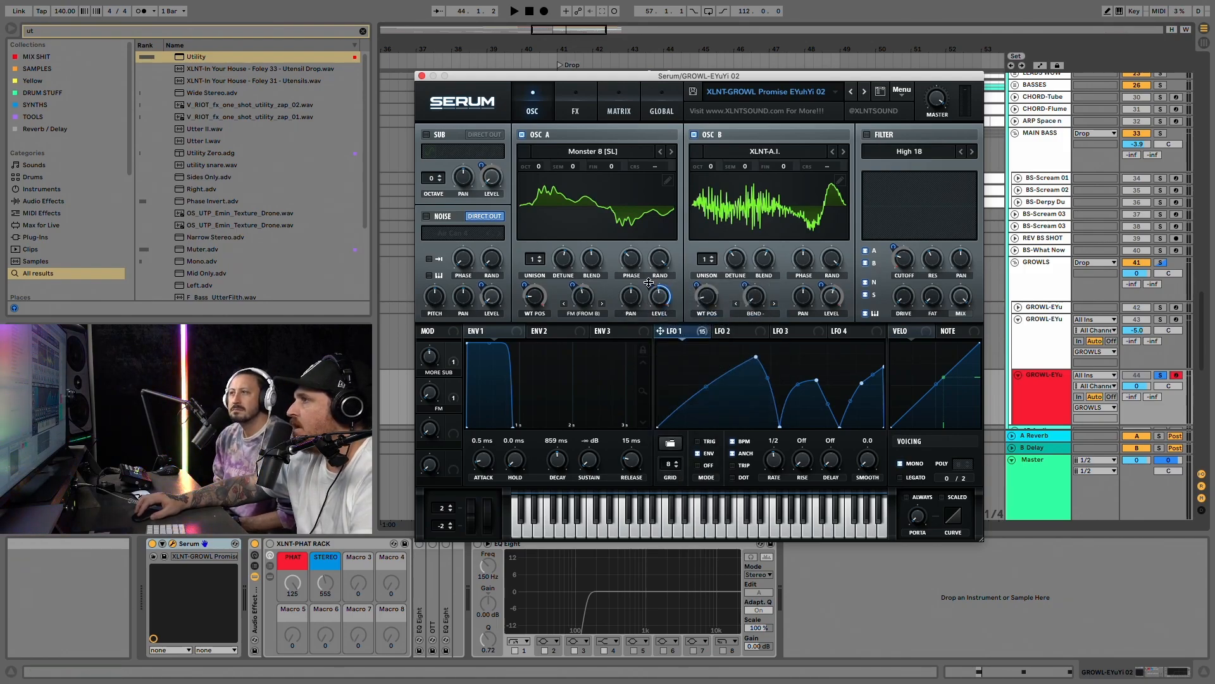
key(space)
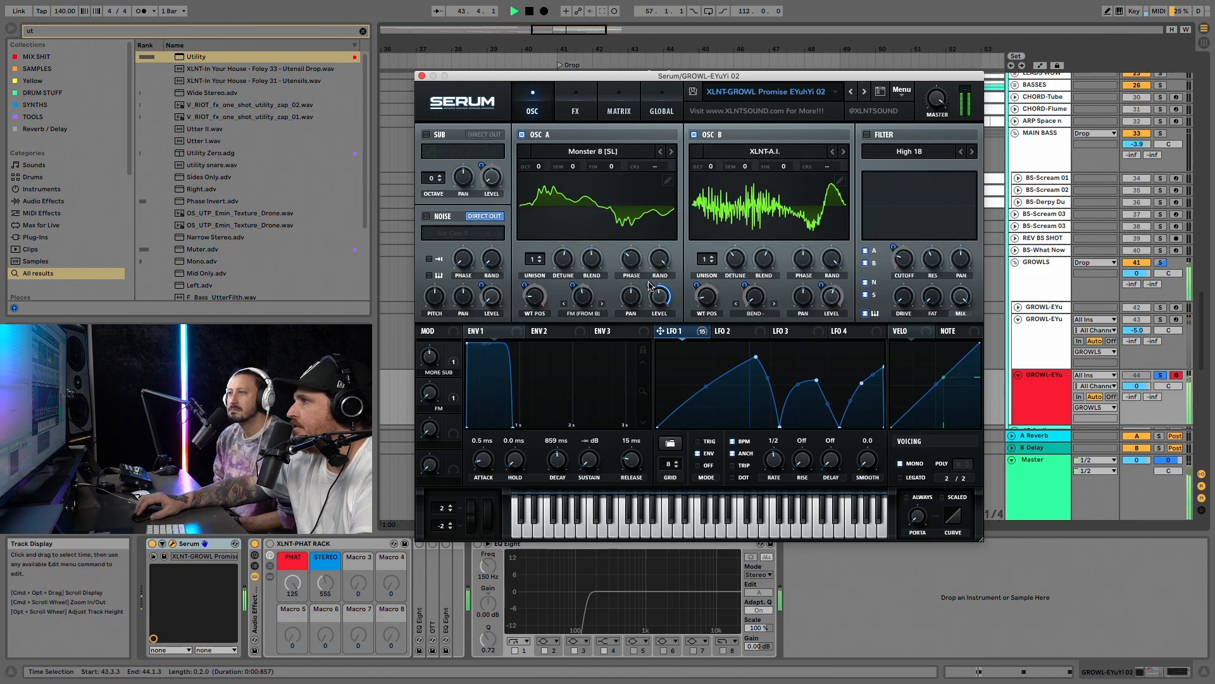
key(space)
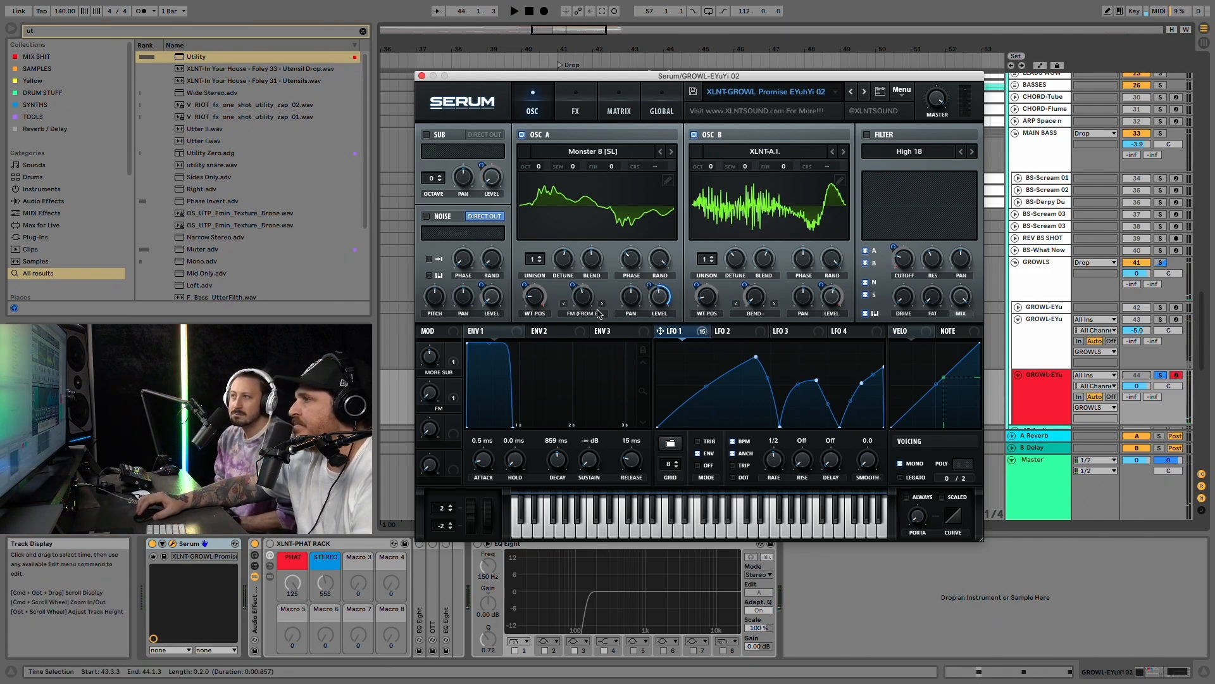
Step: Re-enable LFO 1's bypassed modulation of OSC A's FM (from B) warp amount and play the growl clip
right_click(579, 291)
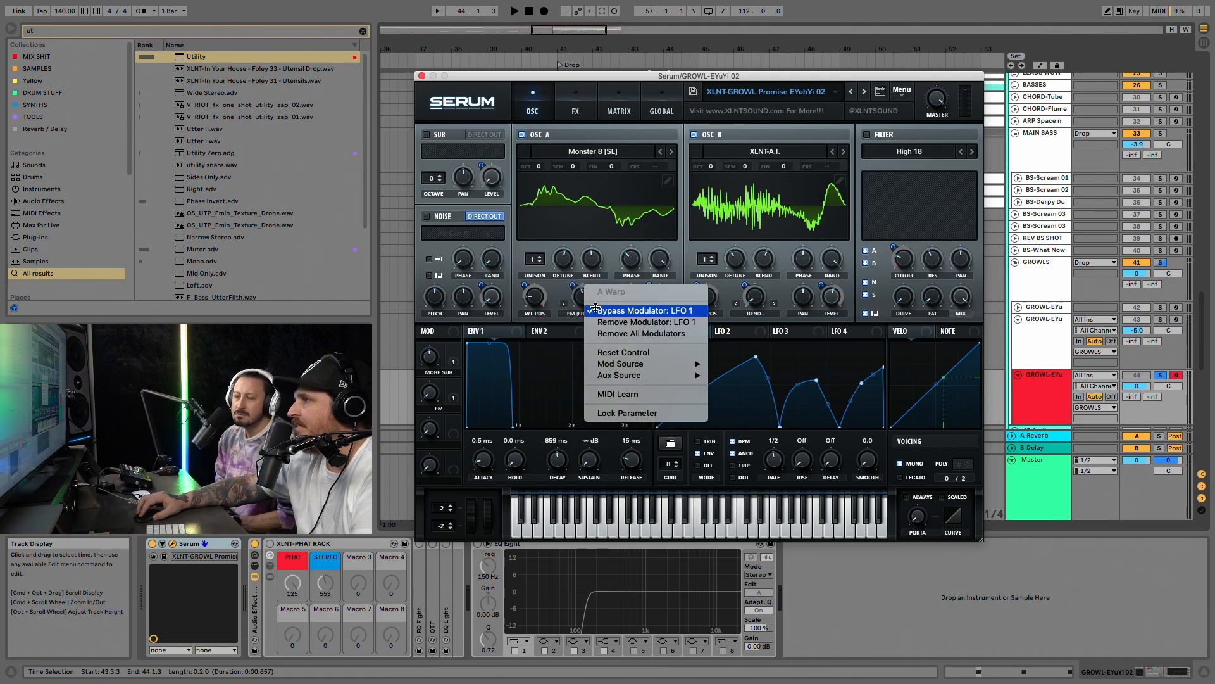
click(611, 310)
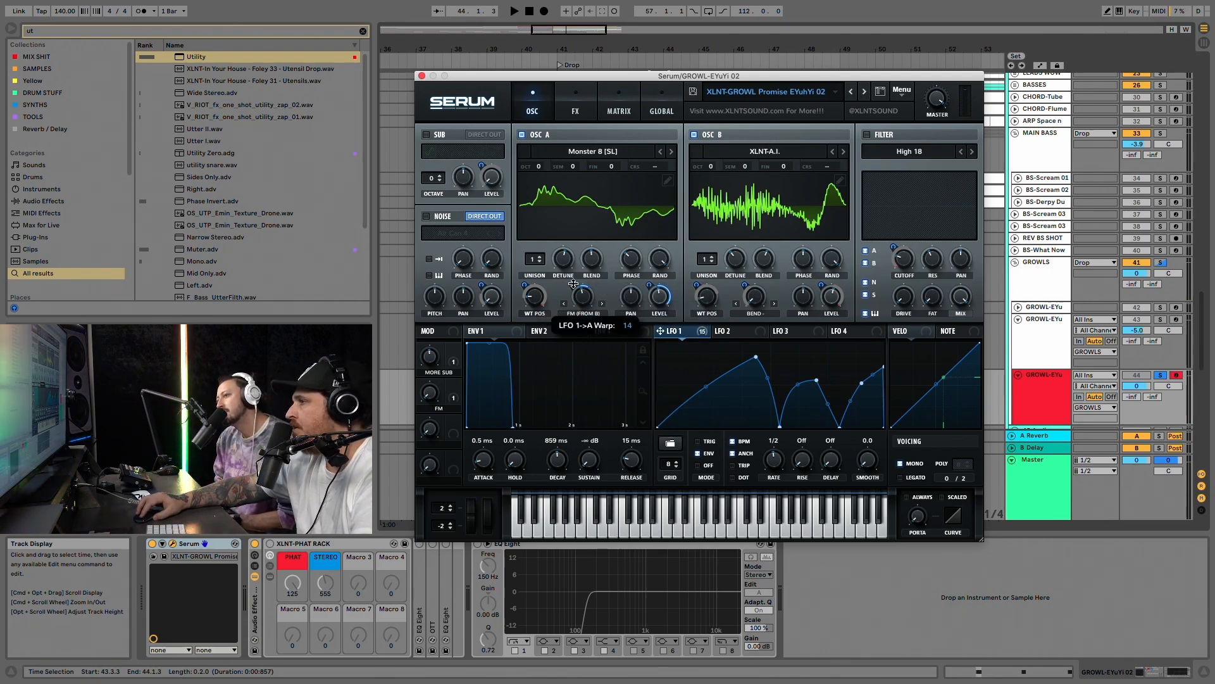
key(space)
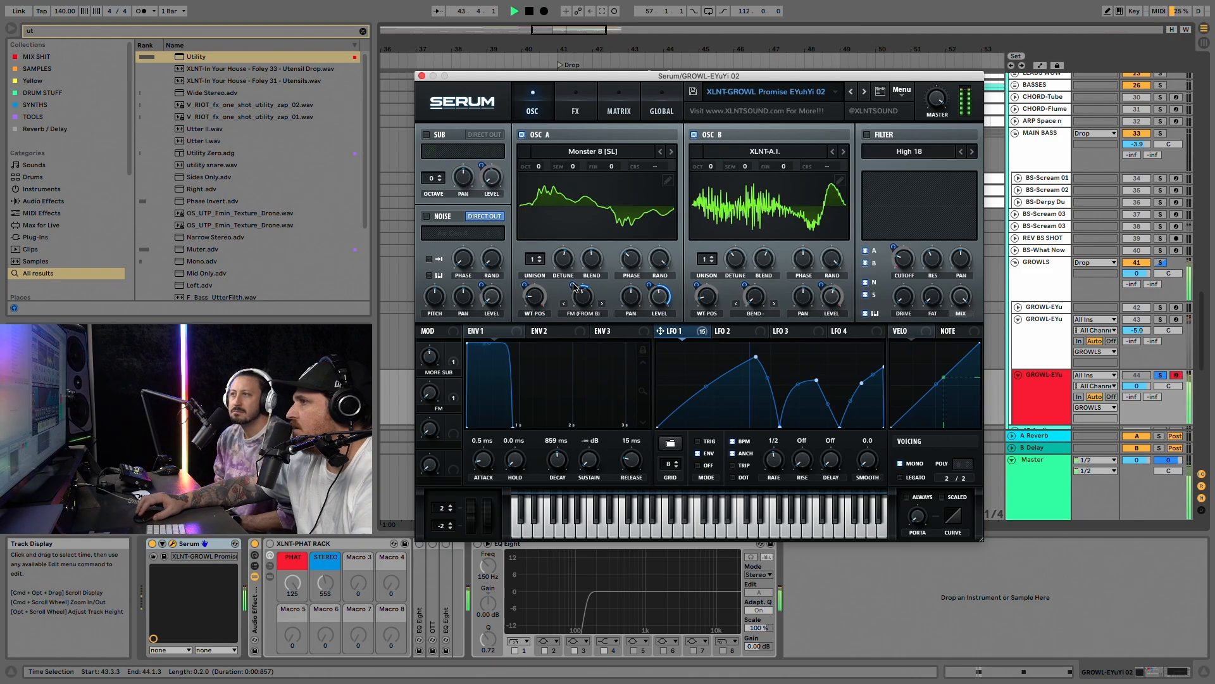
key(space)
Step: Re-enable LFO 1's bypassed modulation of OSC A's wavetable position and play the growl clip
right_click(531, 299)
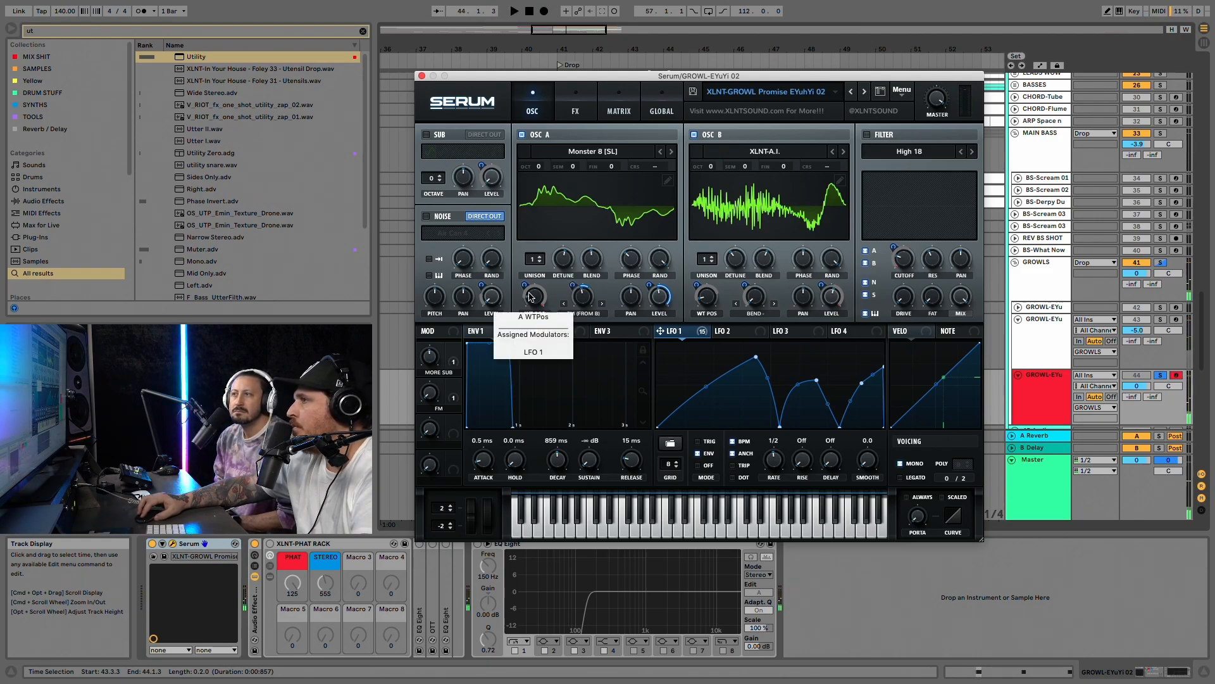
click(526, 285)
right_click(526, 285)
click(549, 310)
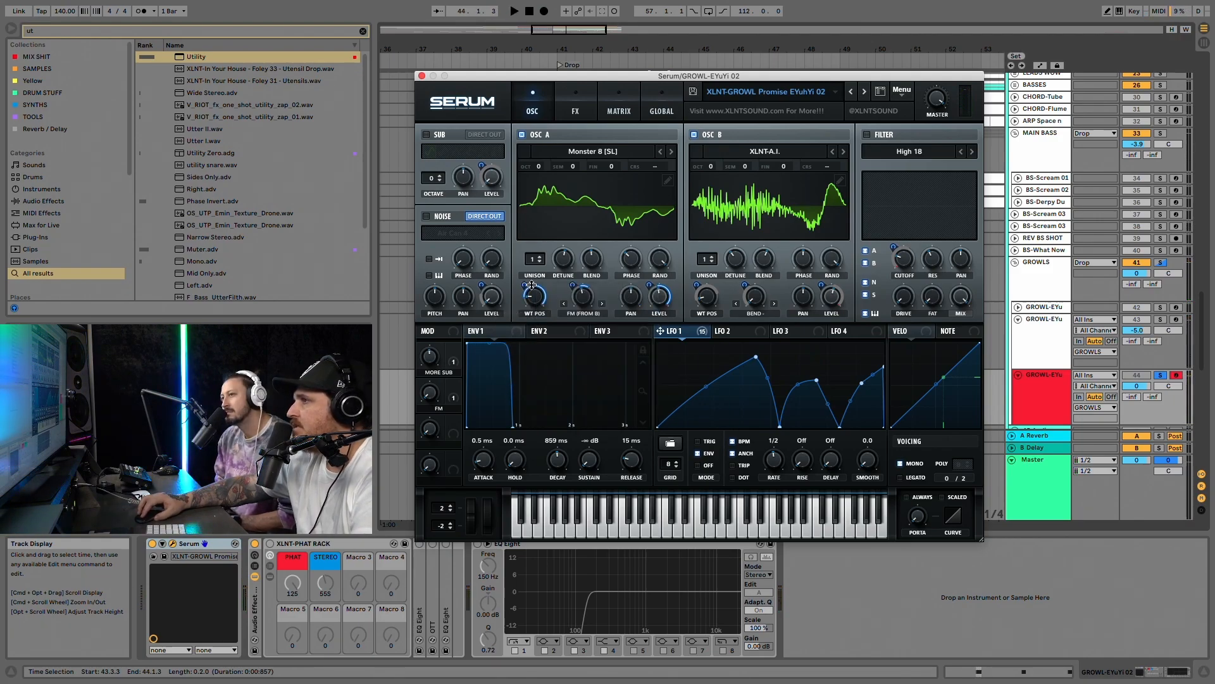
key(space)
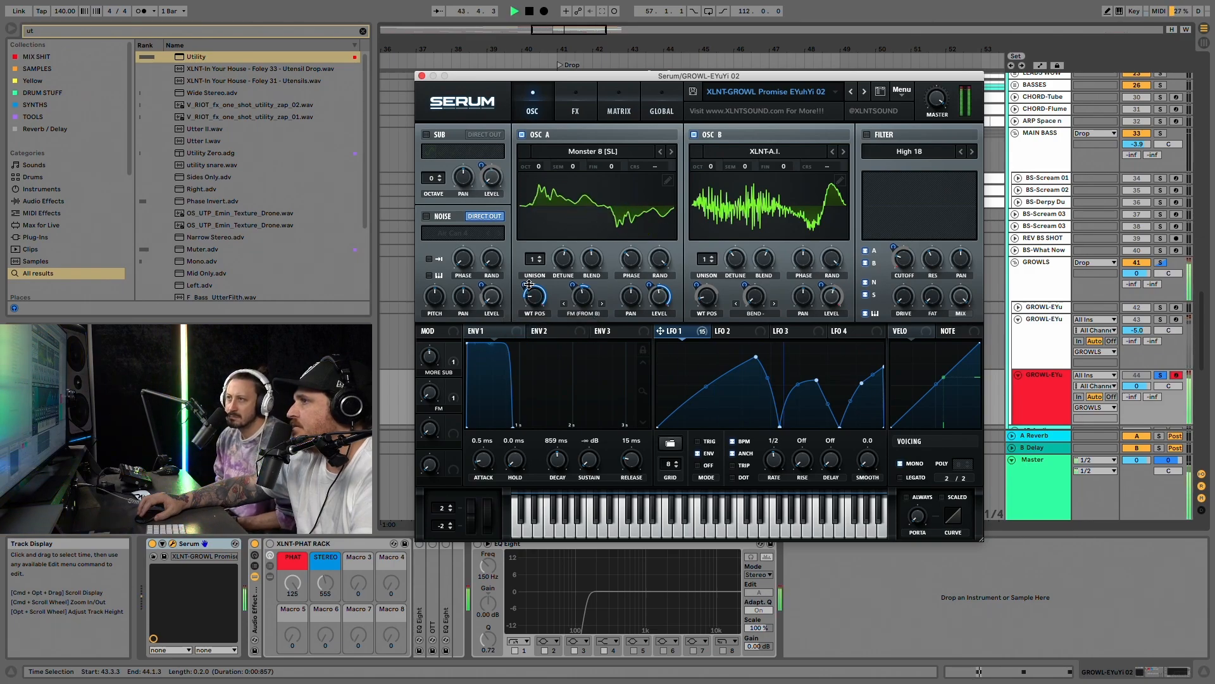
key(space)
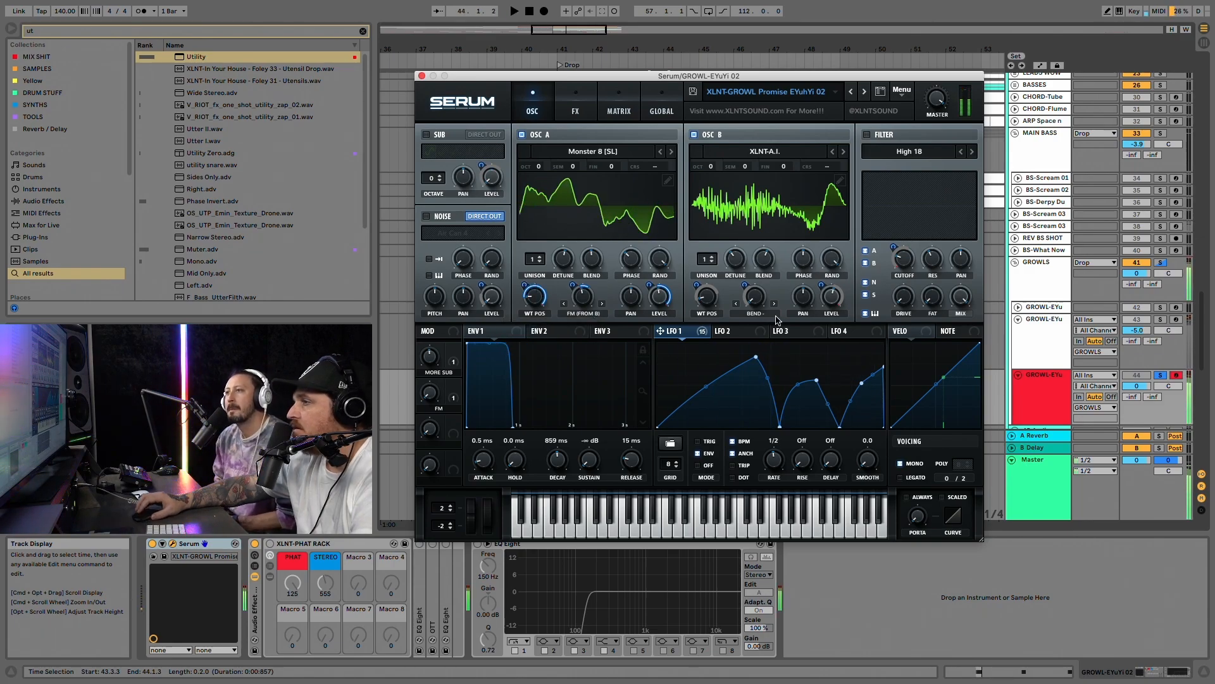
Step: Re-enable LFO 1's bypassed modulation of OSC B's wavetable position and play the growl clip
right_click(706, 301)
click(734, 310)
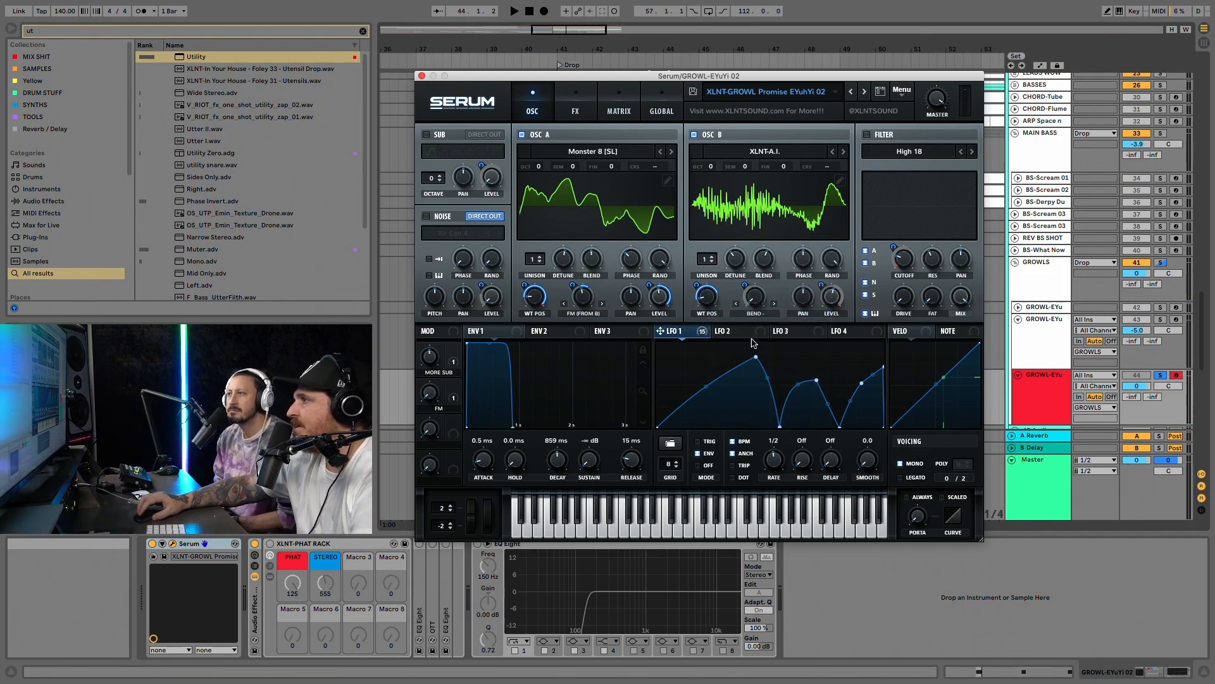
mouse_move(699, 284)
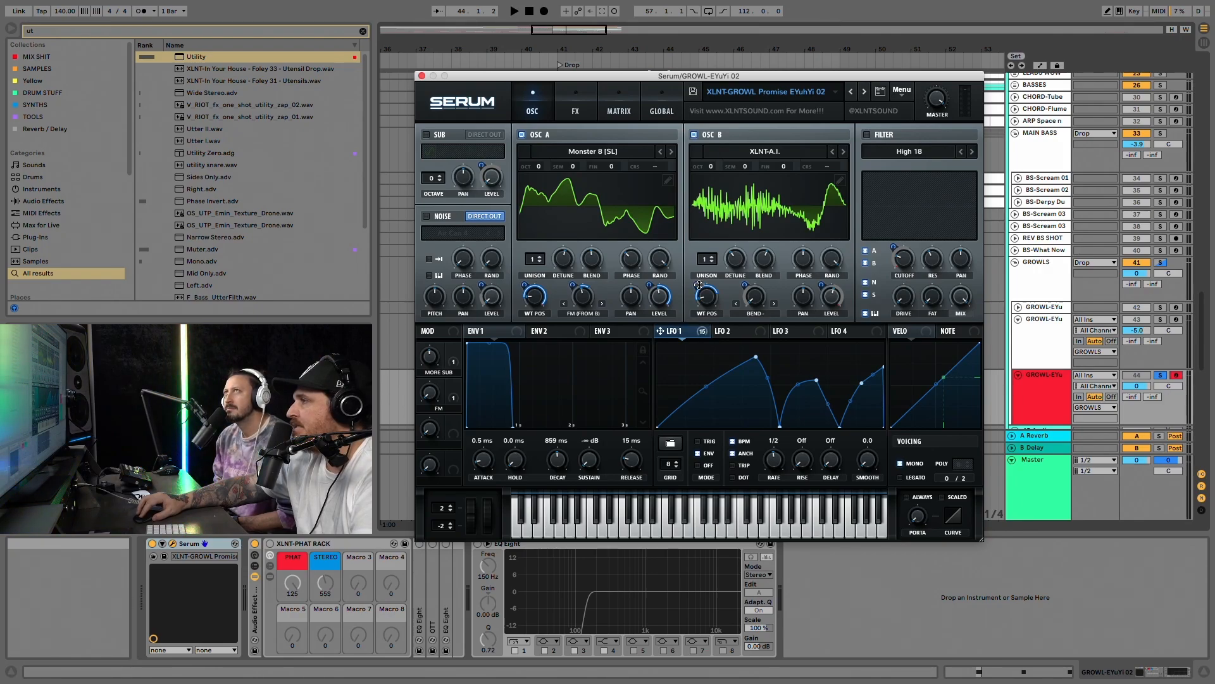
key(space)
Step: Re-enable LFO 1's bypassed modulation of OSC B's bend warp amount and listen to the growl clip
right_click(752, 296)
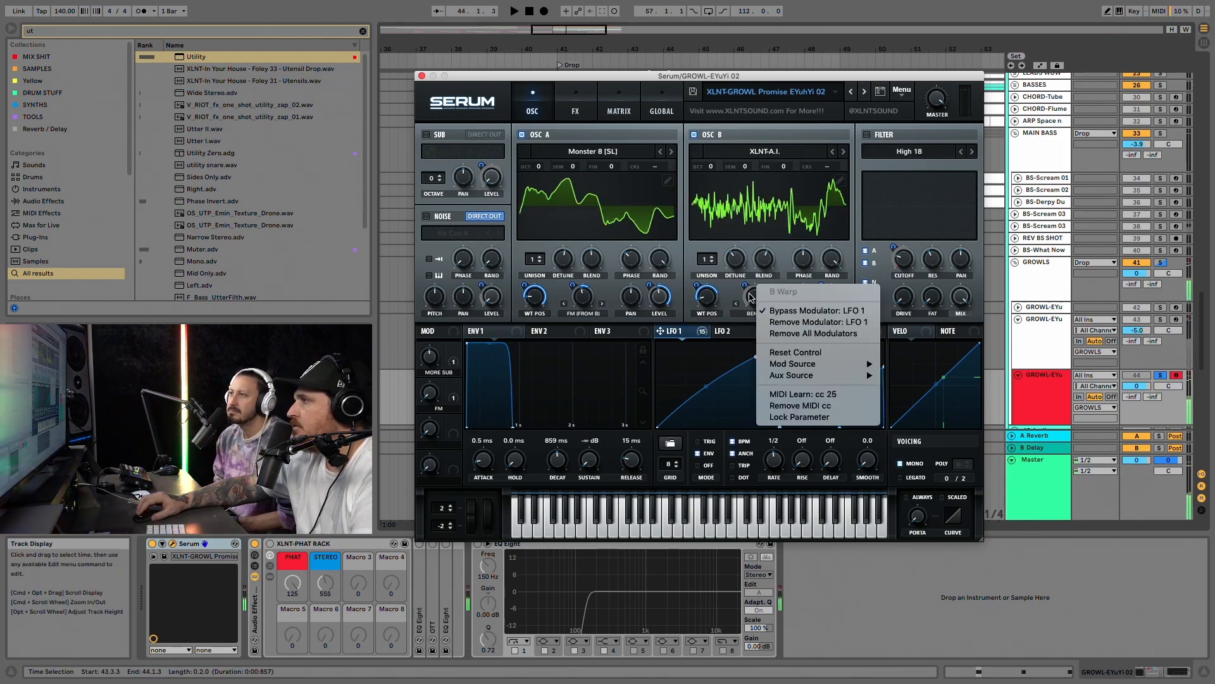
click(782, 306)
mouse_move(746, 285)
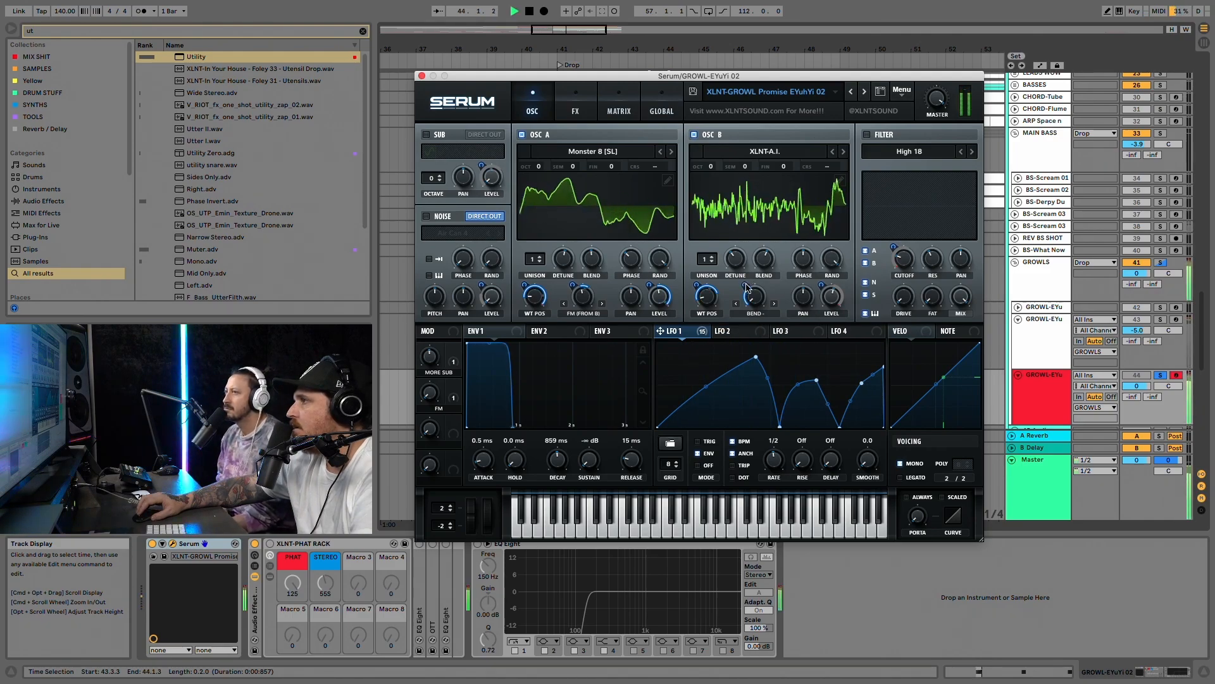
Step: Re-enable LFO 1's bypassed modulation of OSC B's level and play the growl clip
right_click(830, 297)
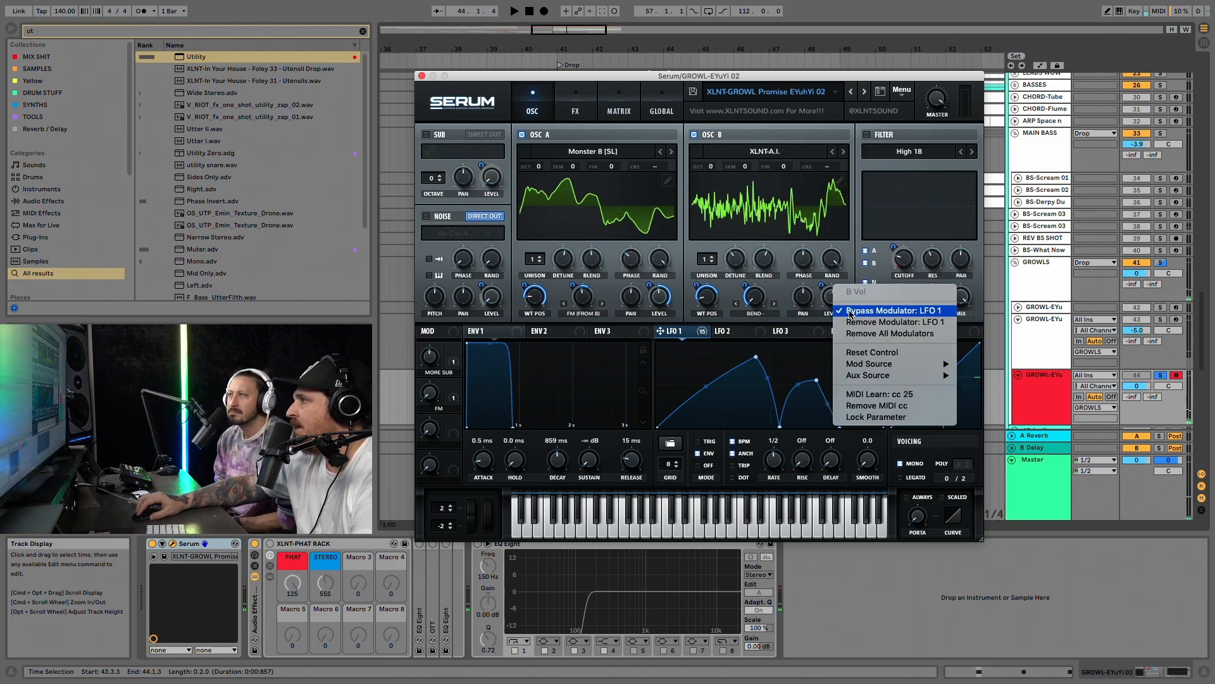
click(886, 310)
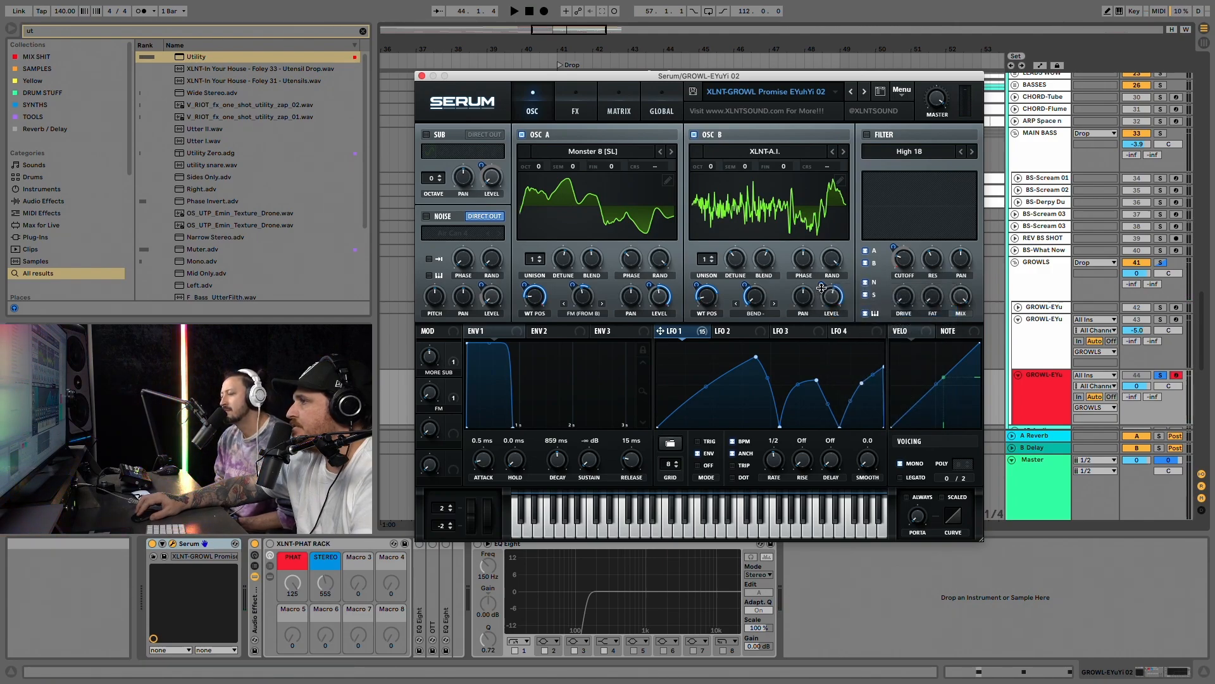
key(space)
key(space)
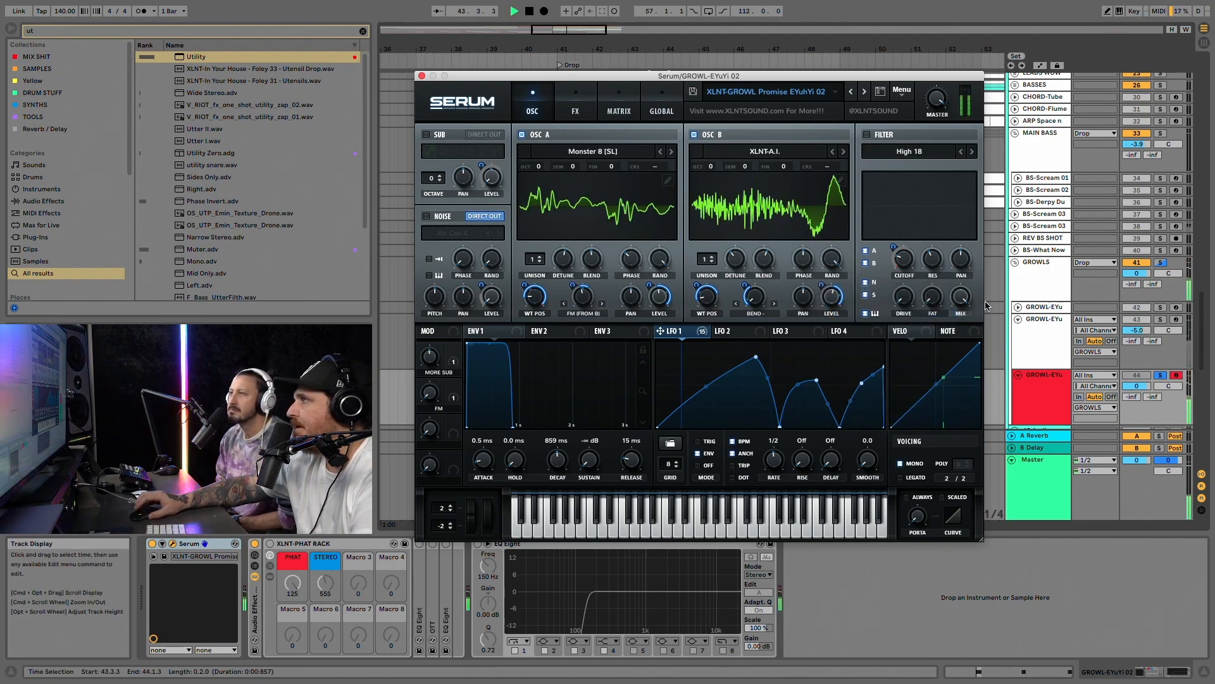
Step: Enable the noise oscillator with the Air Can 4 sample and reactivate LFO 1's modulation of its level
mouse_move(936, 109)
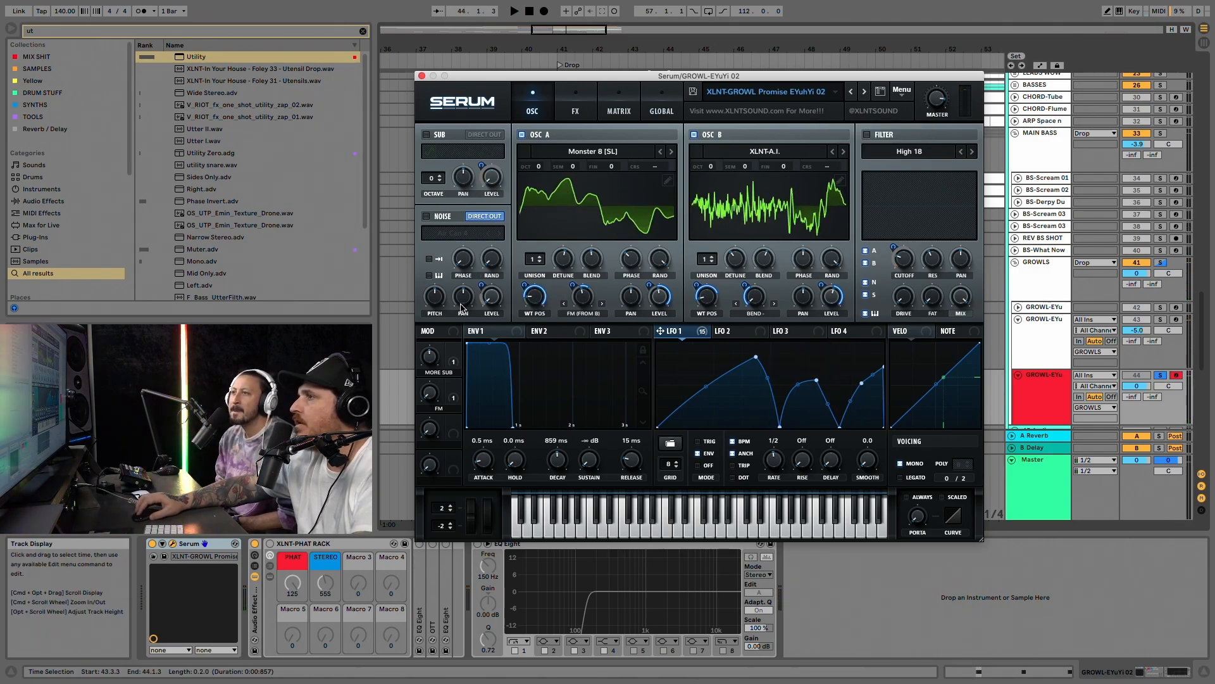
click(427, 216)
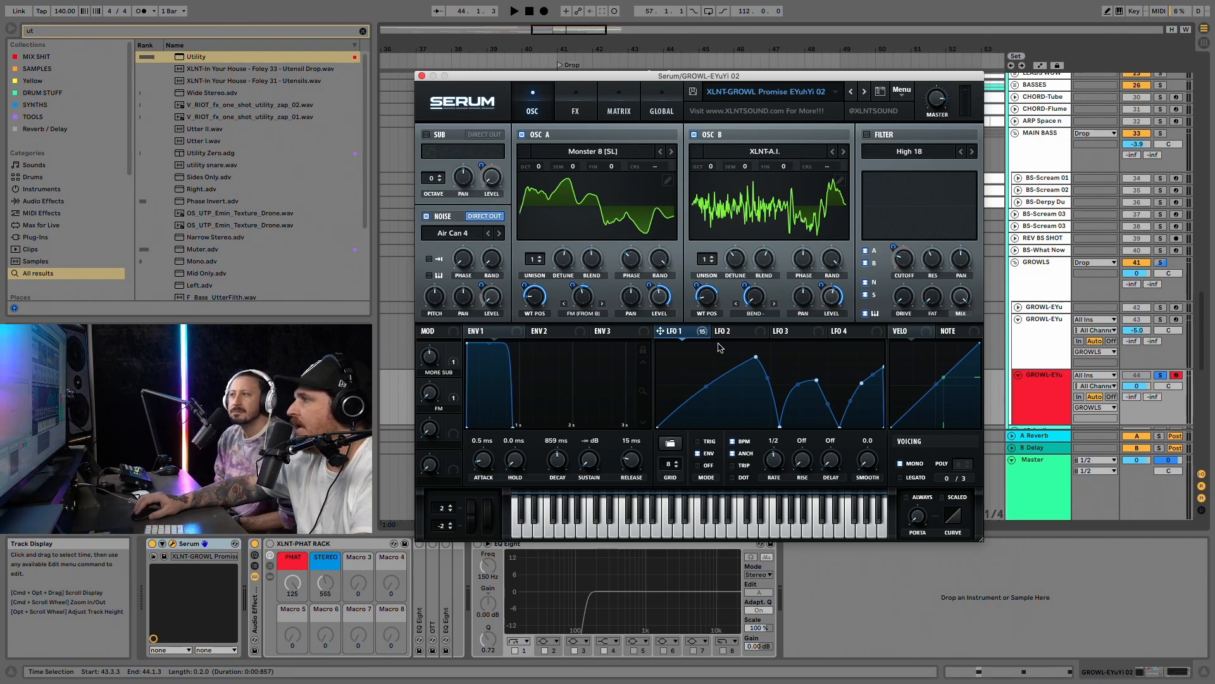
right_click(496, 300)
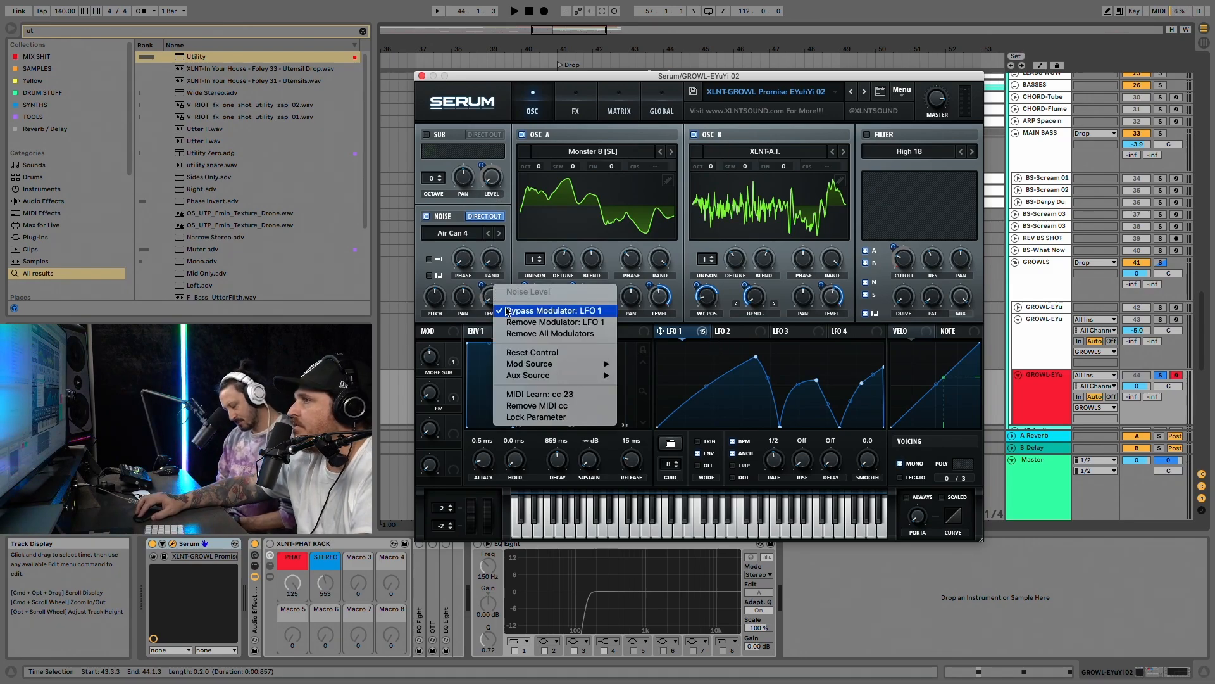
click(480, 283)
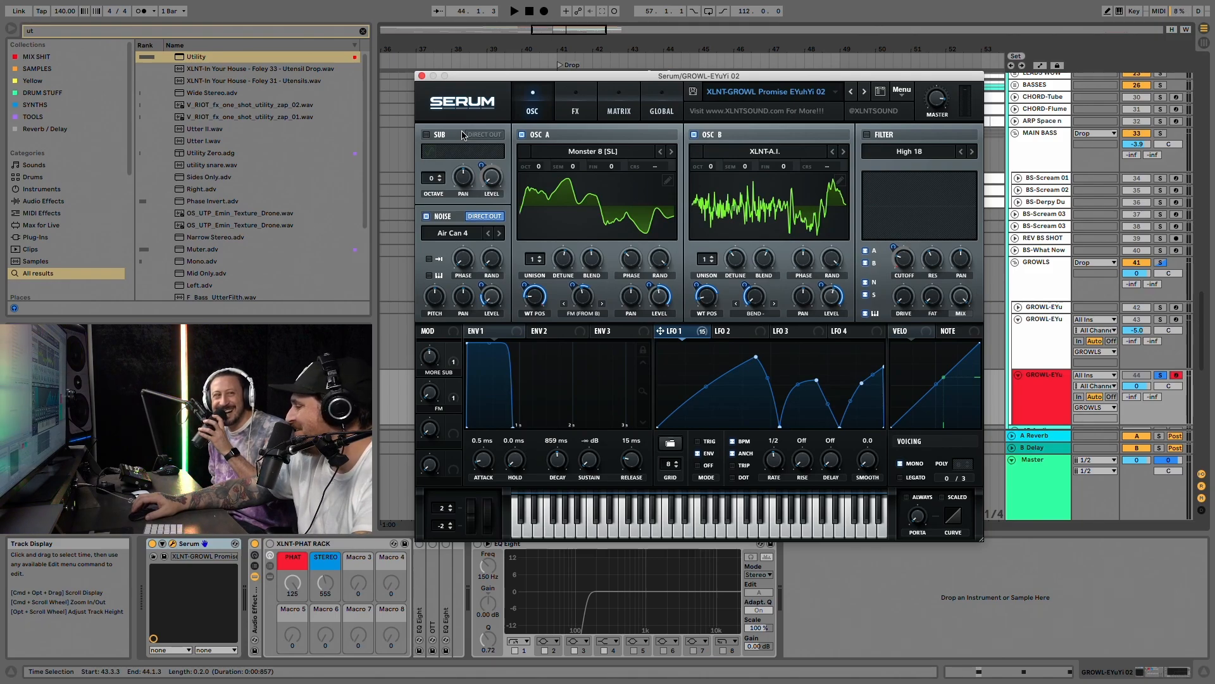
Step: Enable the sub oscillator with its sine shape and reactivate LFO 1's modulation of the sub level
click(426, 135)
click(426, 135)
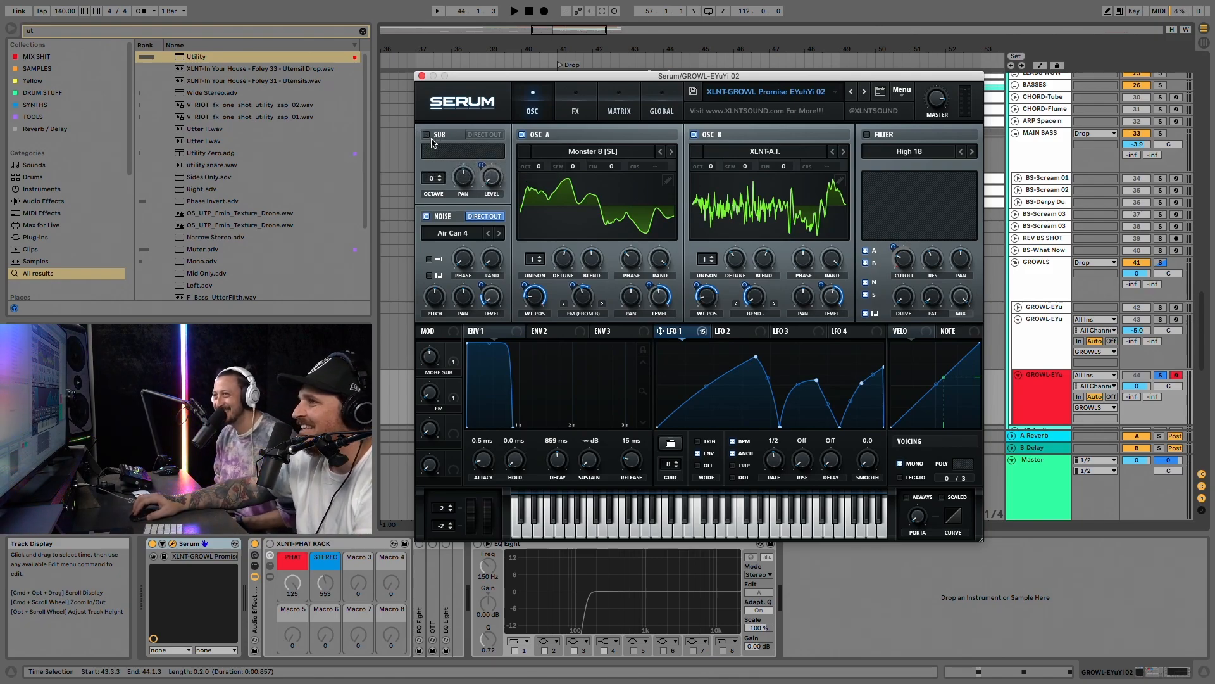
click(427, 136)
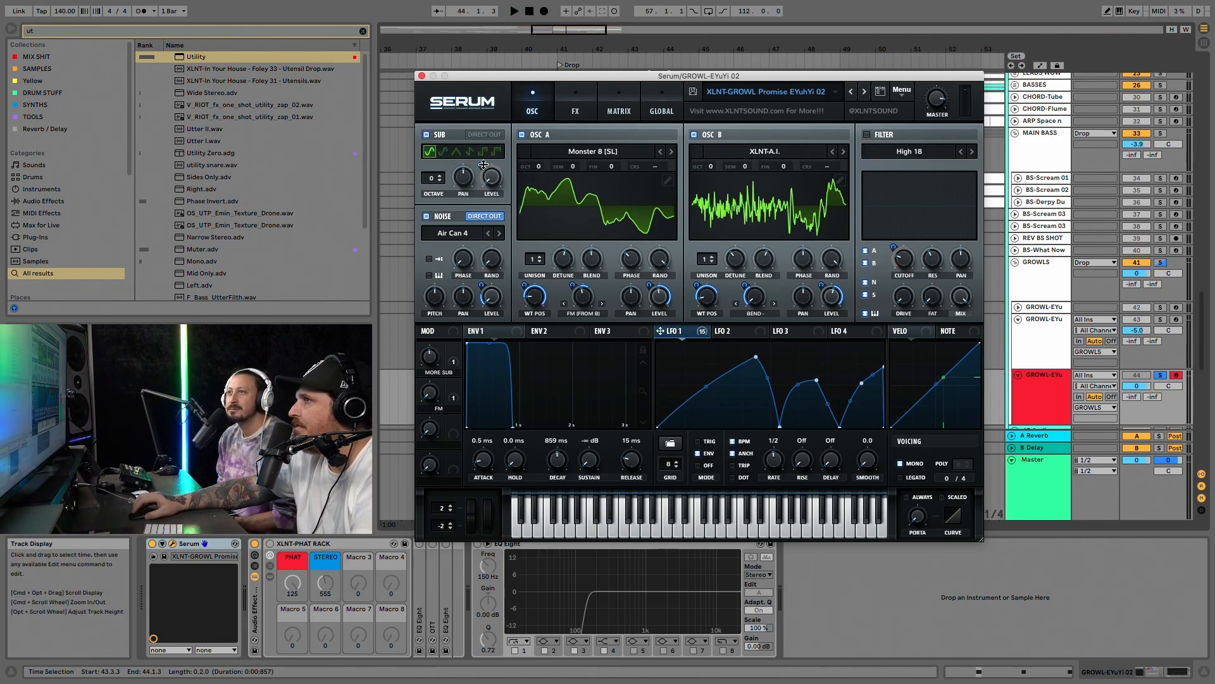
drag(483, 164, 481, 165)
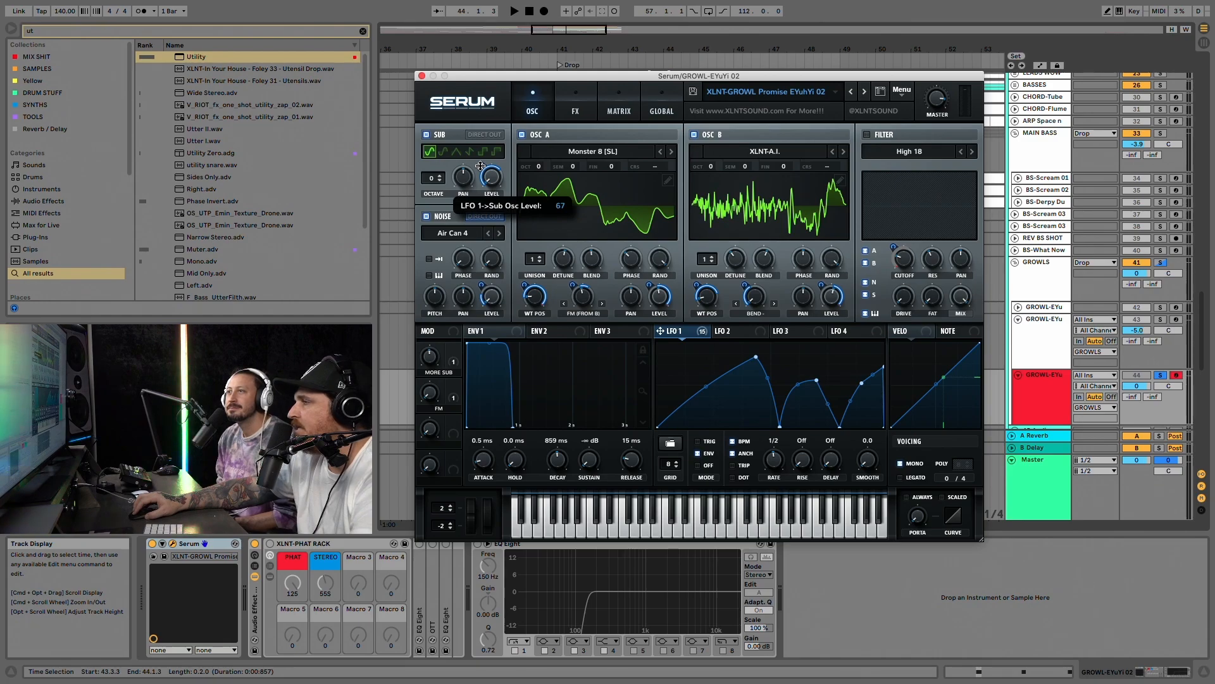
Step: Set the sub oscillator to Direct Out and play the growl clip before and after the change
key(space)
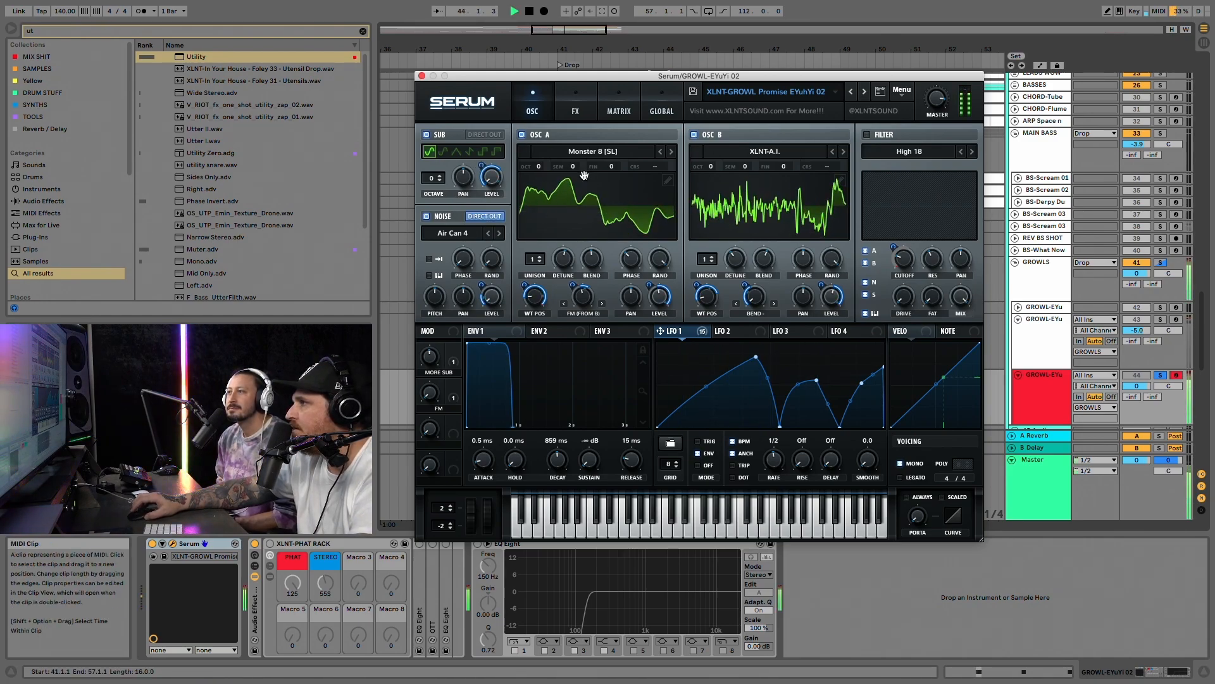
key(space)
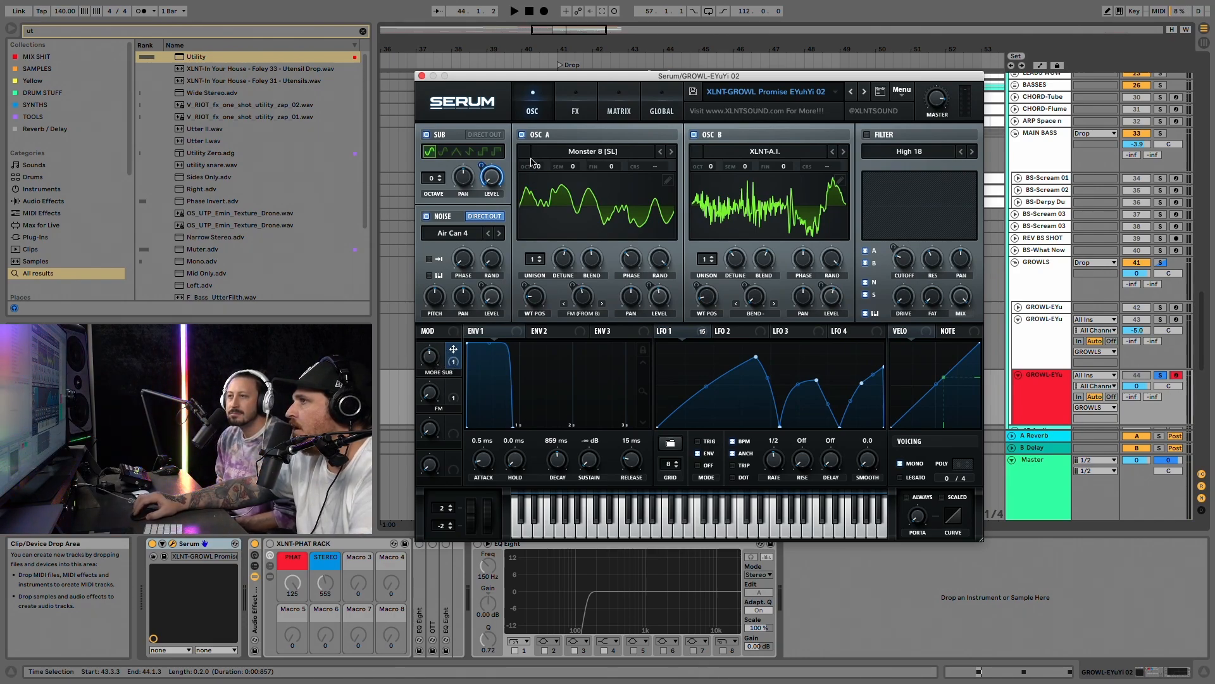
key(space)
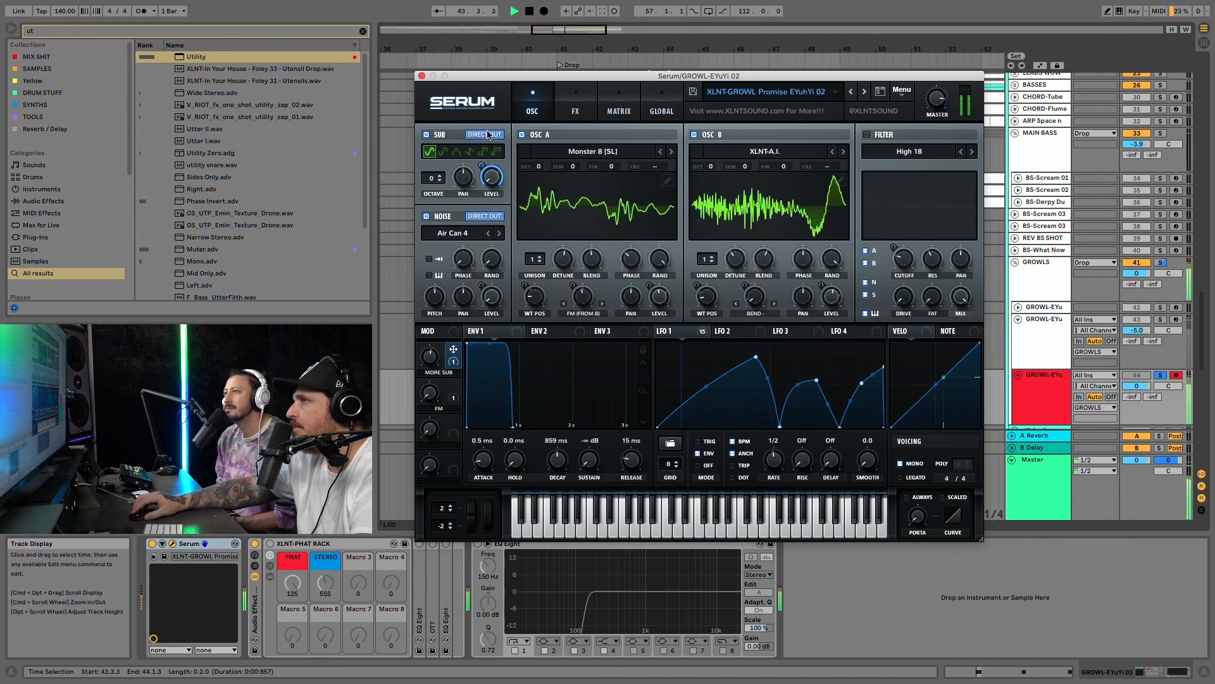
key(space)
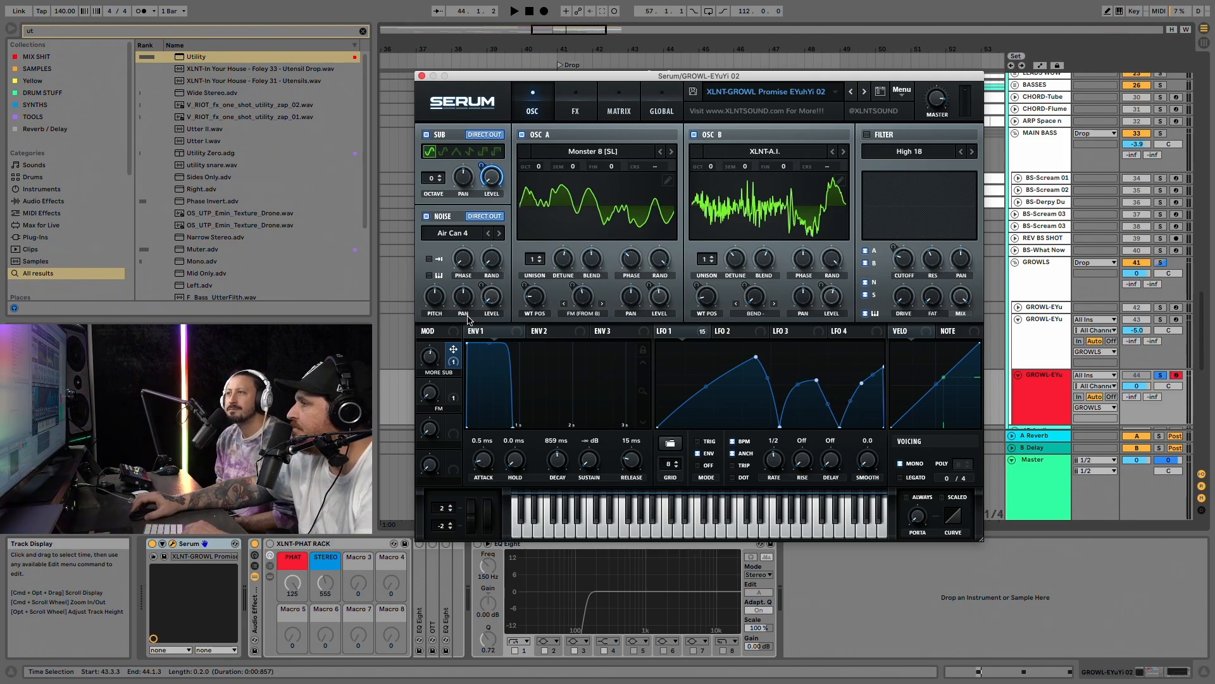
Step: Examine the FM macro's assignment to OSC A's FM (from B) amount
right_click(453, 402)
click(457, 404)
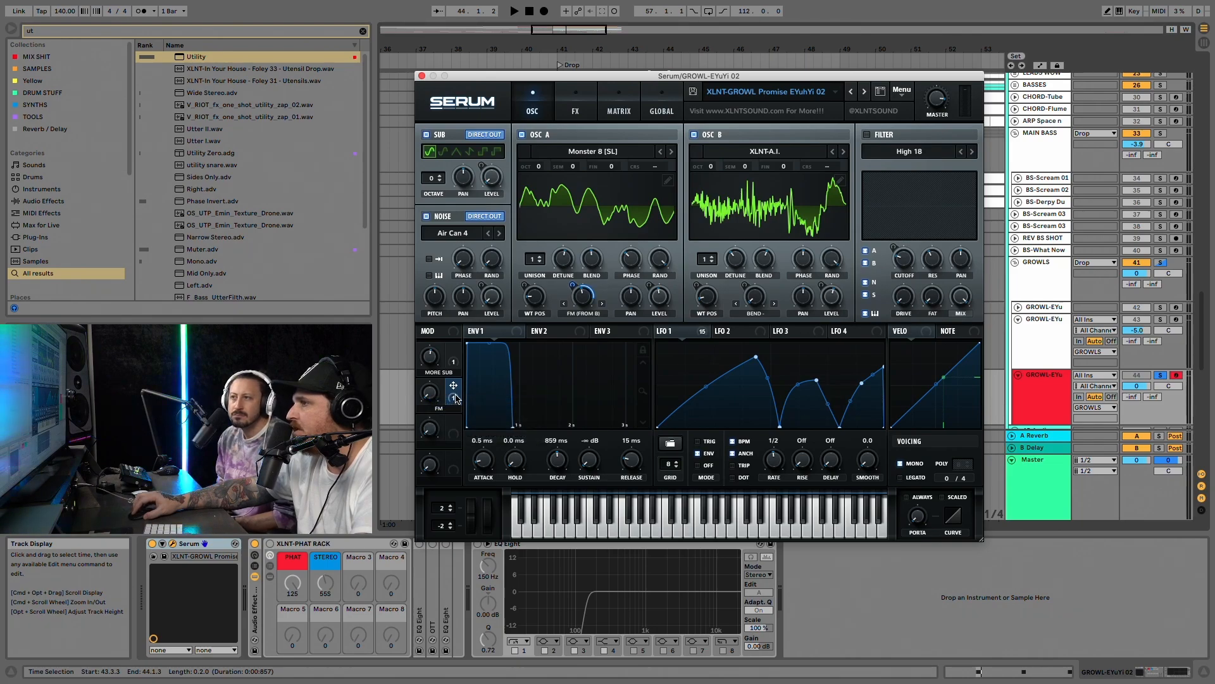
mouse_move(574, 286)
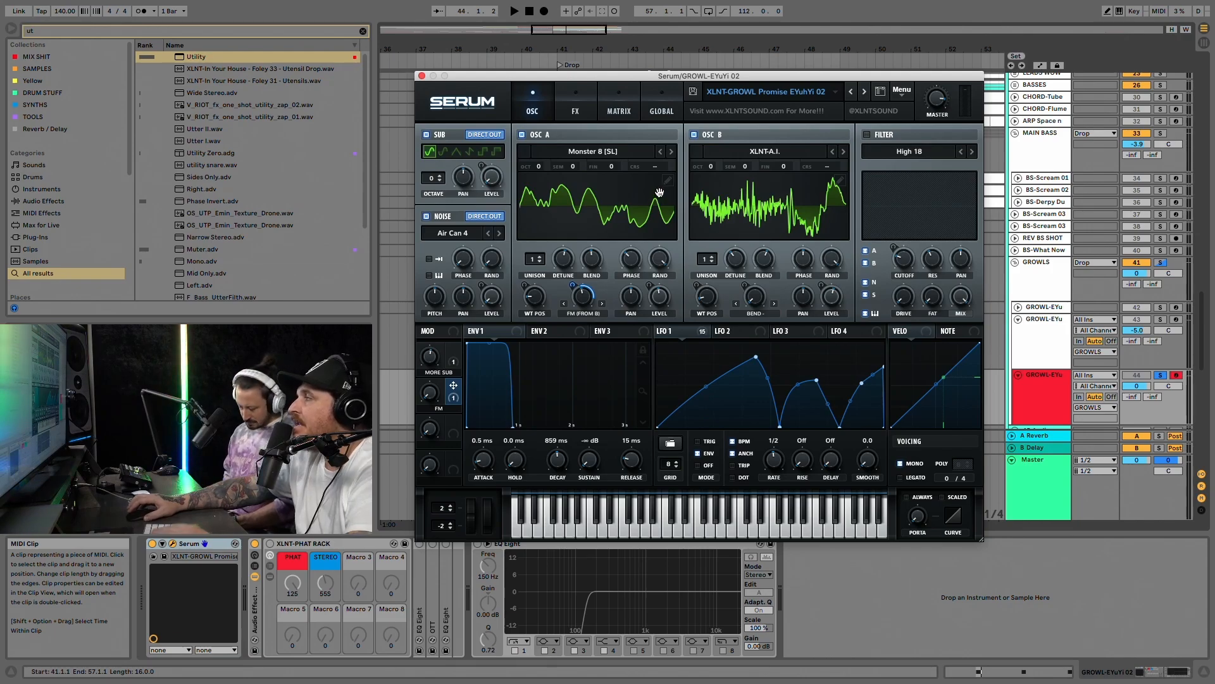
Step: Enable the High 18 filter and play the growl clip through it
click(866, 134)
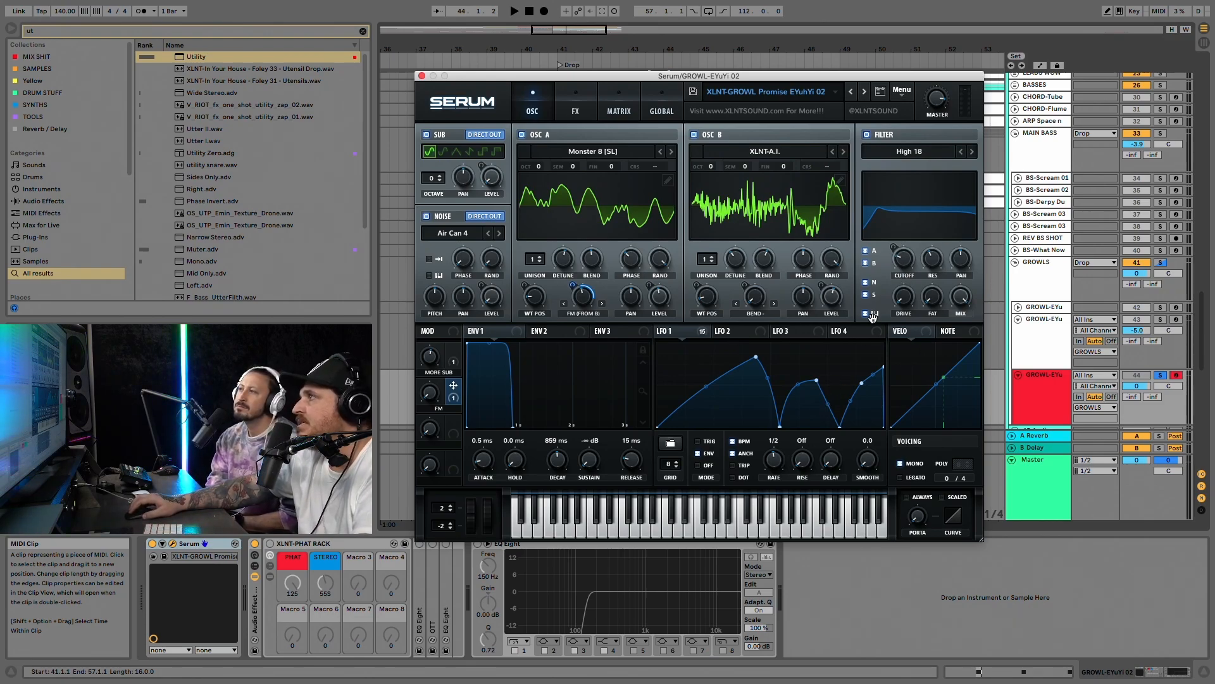
key(space)
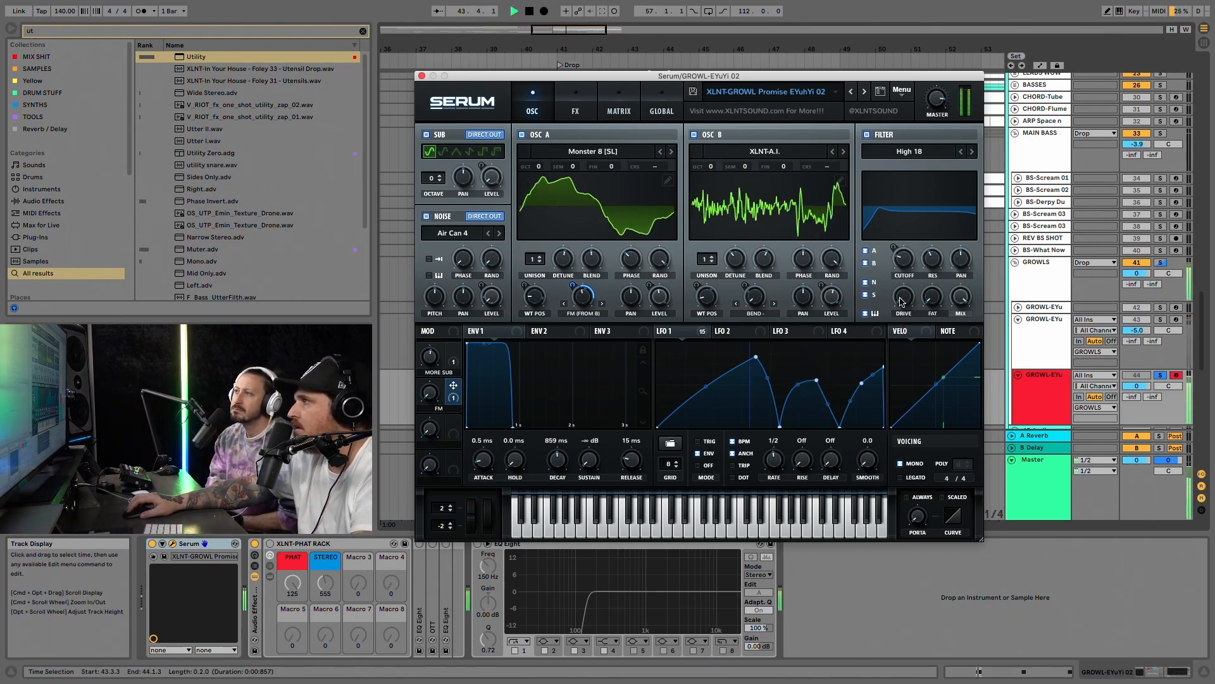
key(space)
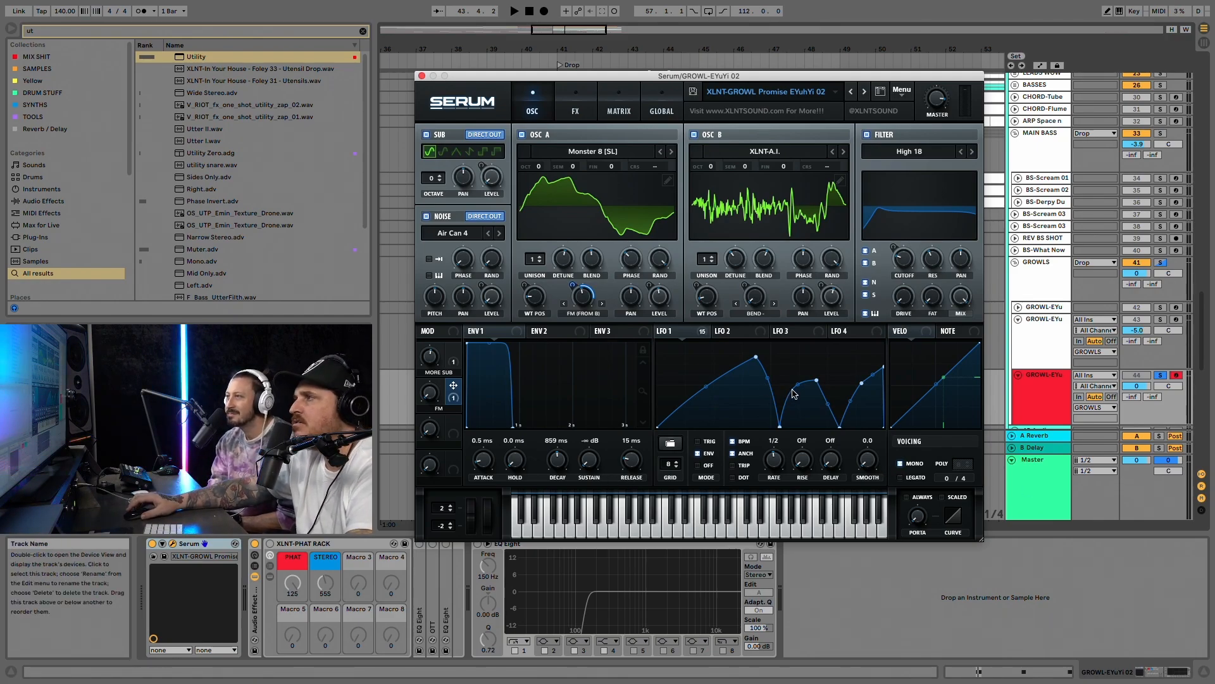
Step: Reactivate LFO 1's modulation of the filter cutoff by lifting its bypass
drag(705, 336, 702, 334)
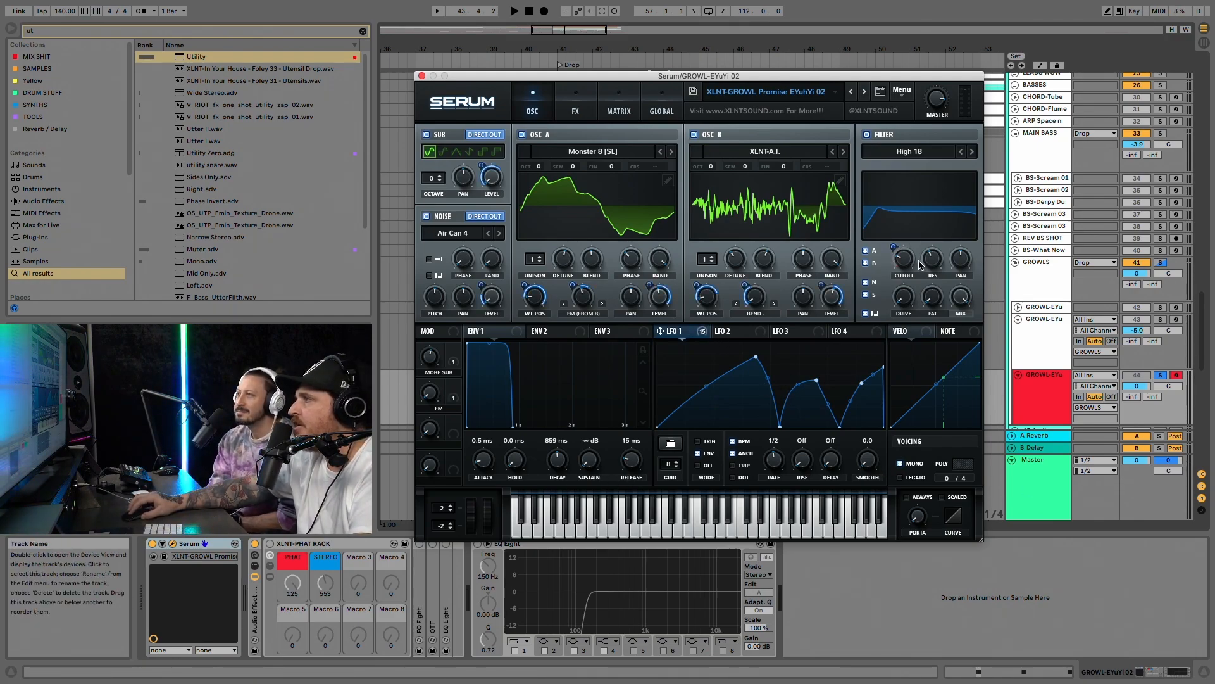
mouse_move(902, 265)
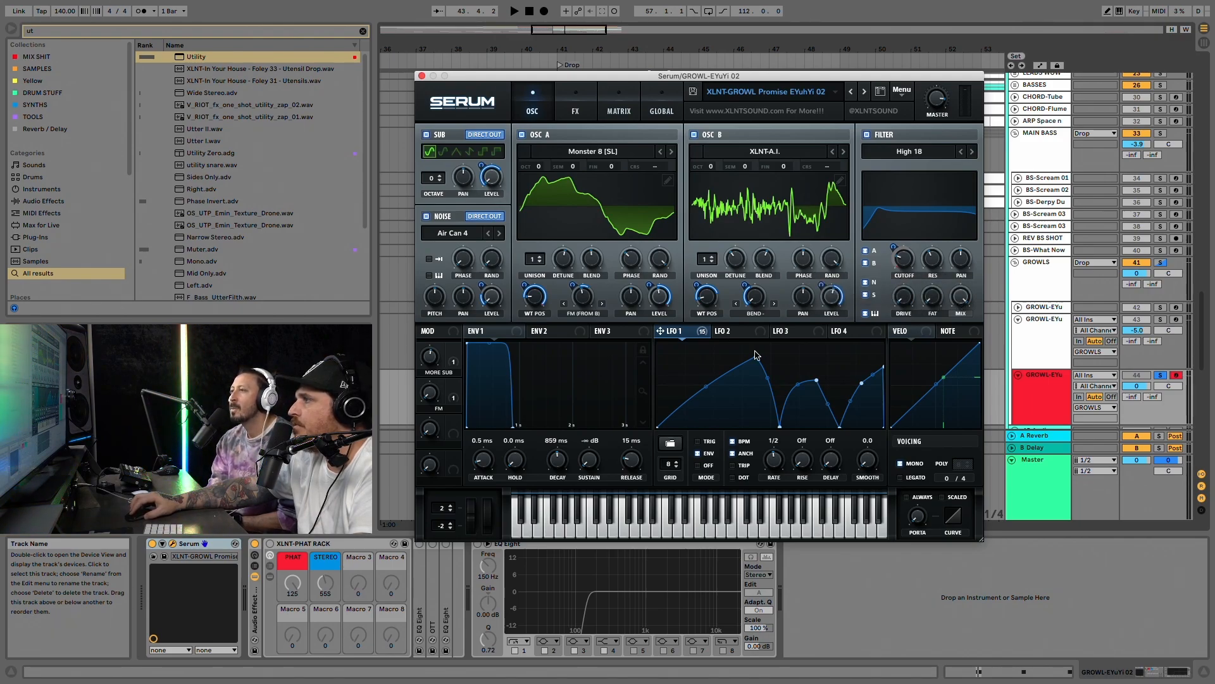
right_click(903, 262)
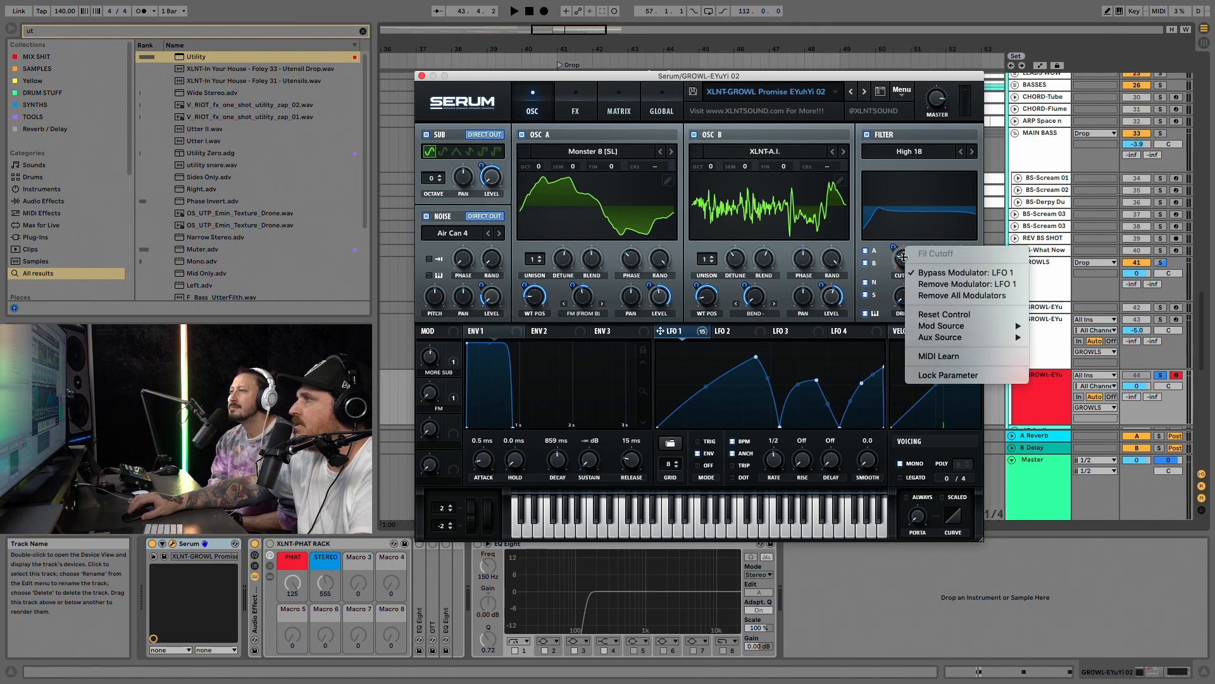
click(913, 274)
mouse_move(911, 269)
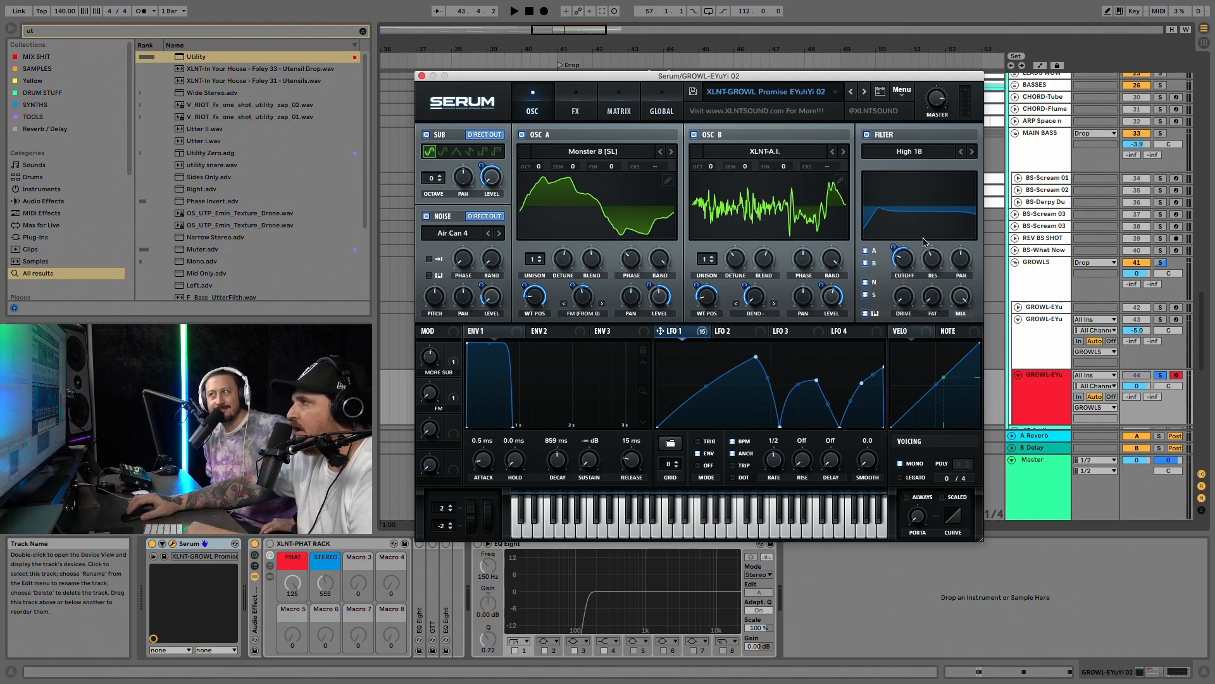
Step: Try assigning LFO 1 to the filter's pan, and remove that pan modulation again
drag(699, 336, 961, 257)
right_click(961, 258)
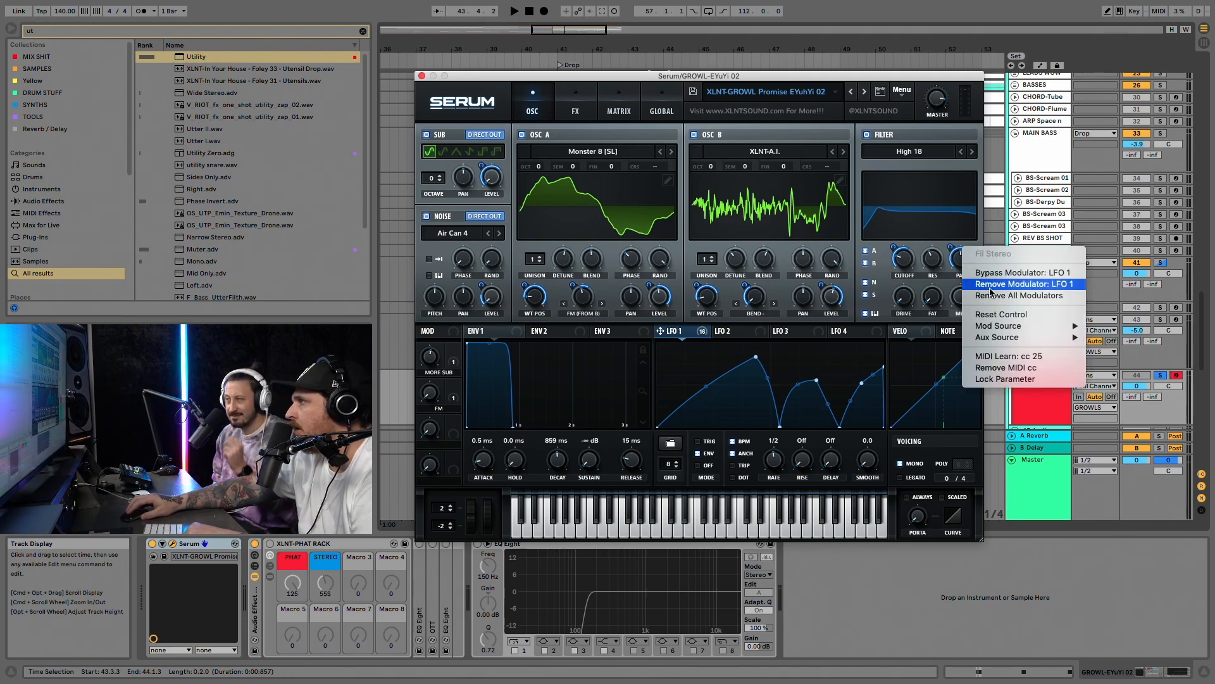
click(997, 297)
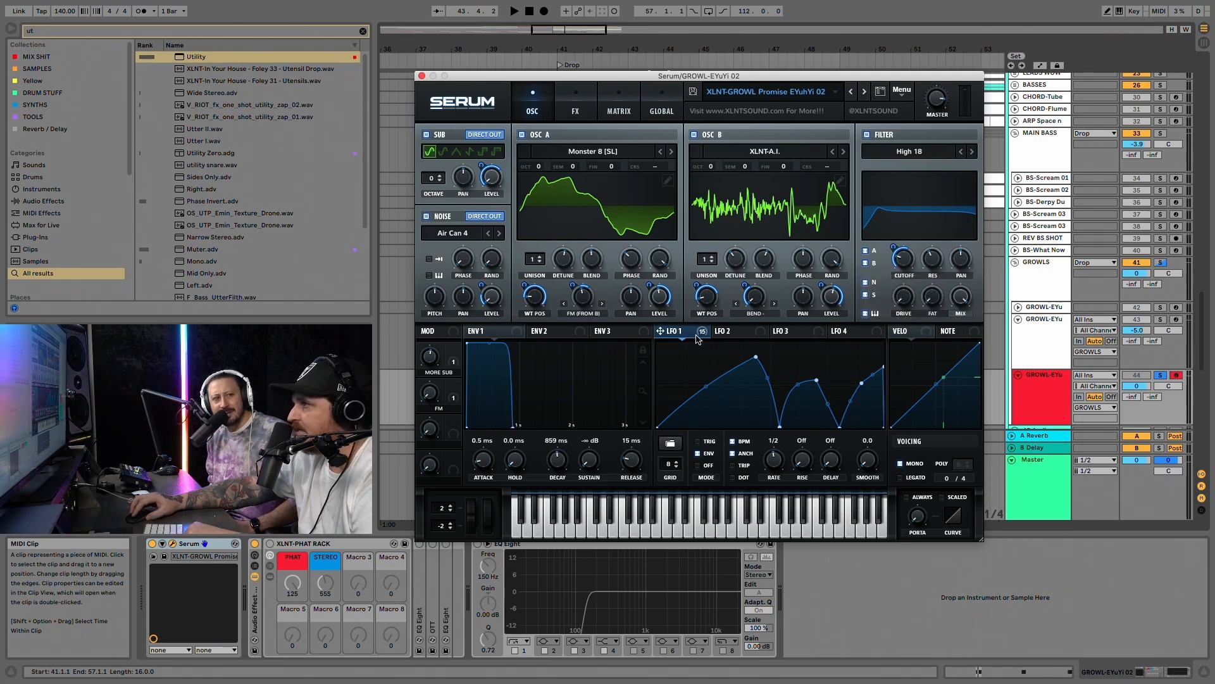
Step: Examine the filter cutoff's assigned modulator and play the growl clip with the cutoff modulated
mouse_move(701, 334)
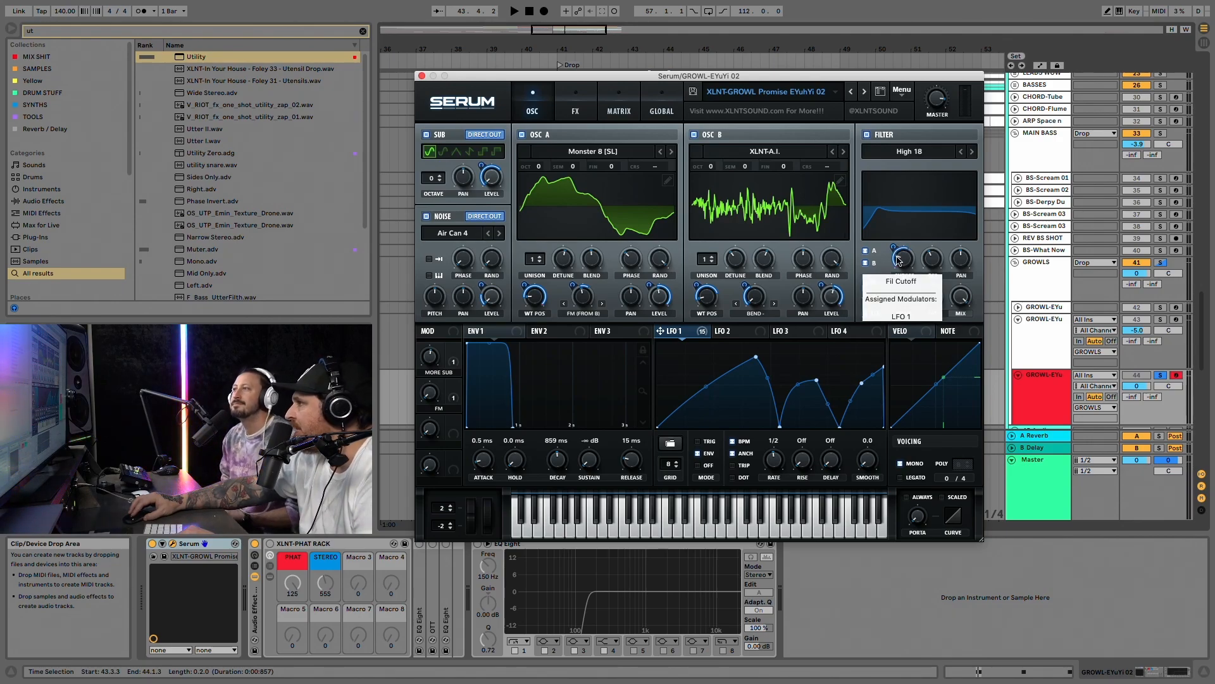
key(space)
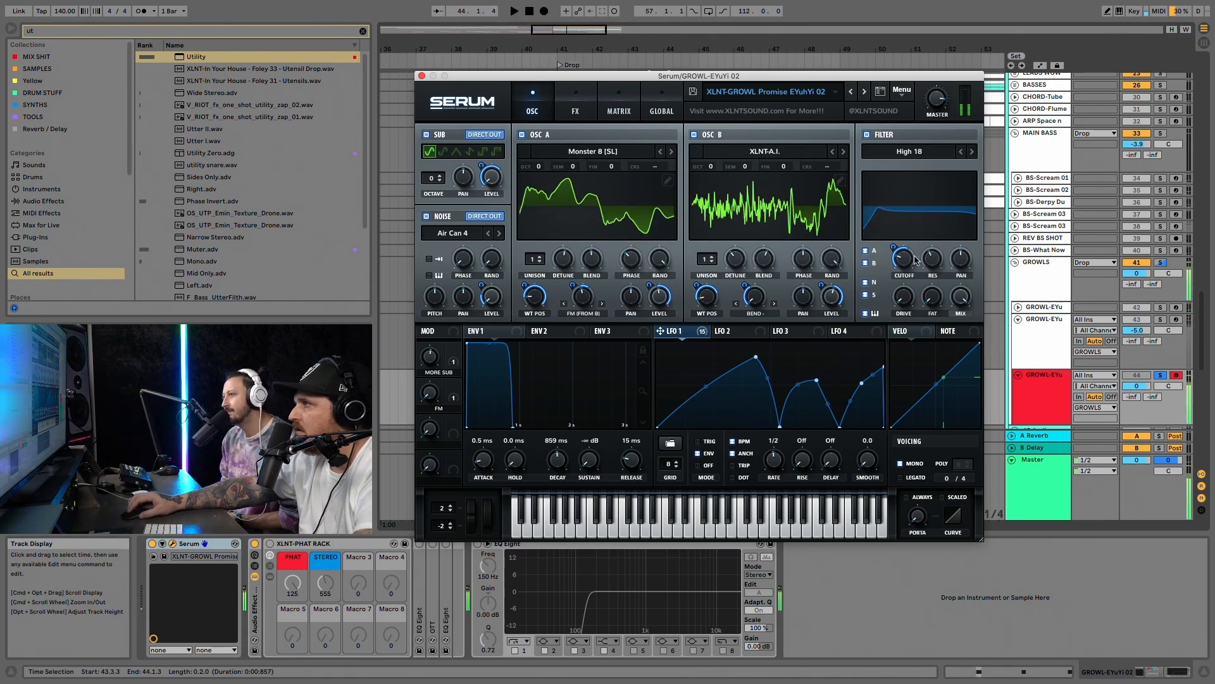
key(space)
Step: Enable the Tube distortion effect and review the available distortion types without changing the selection
click(575, 108)
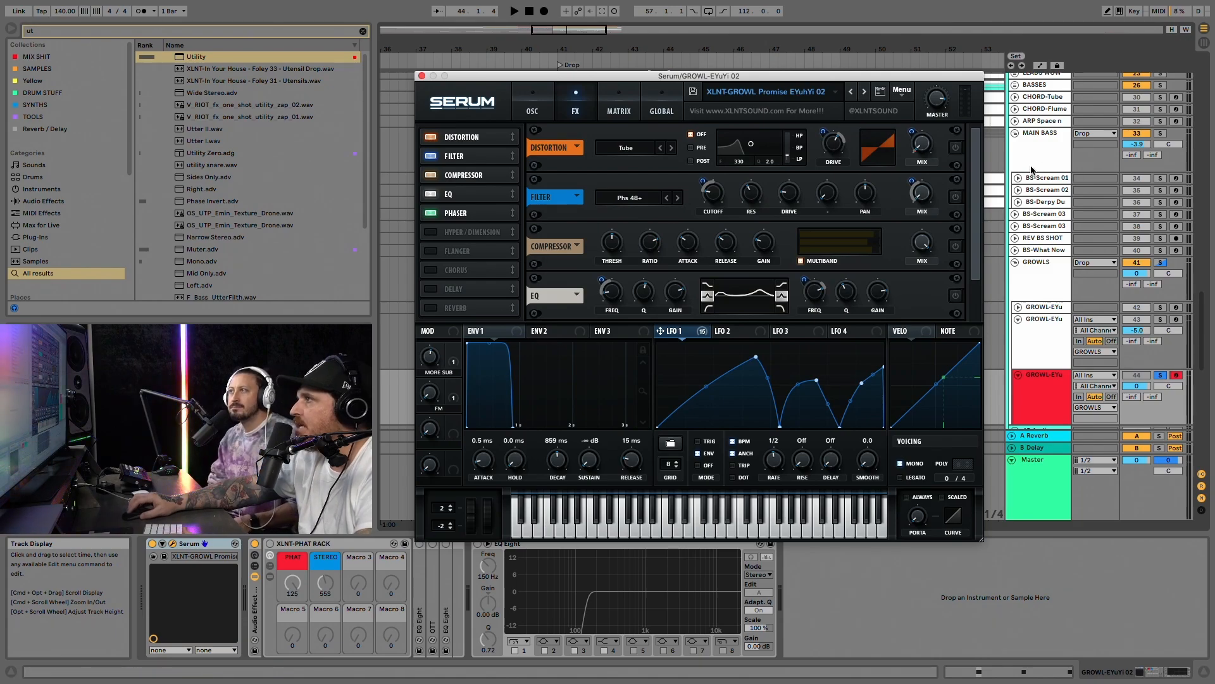
click(618, 149)
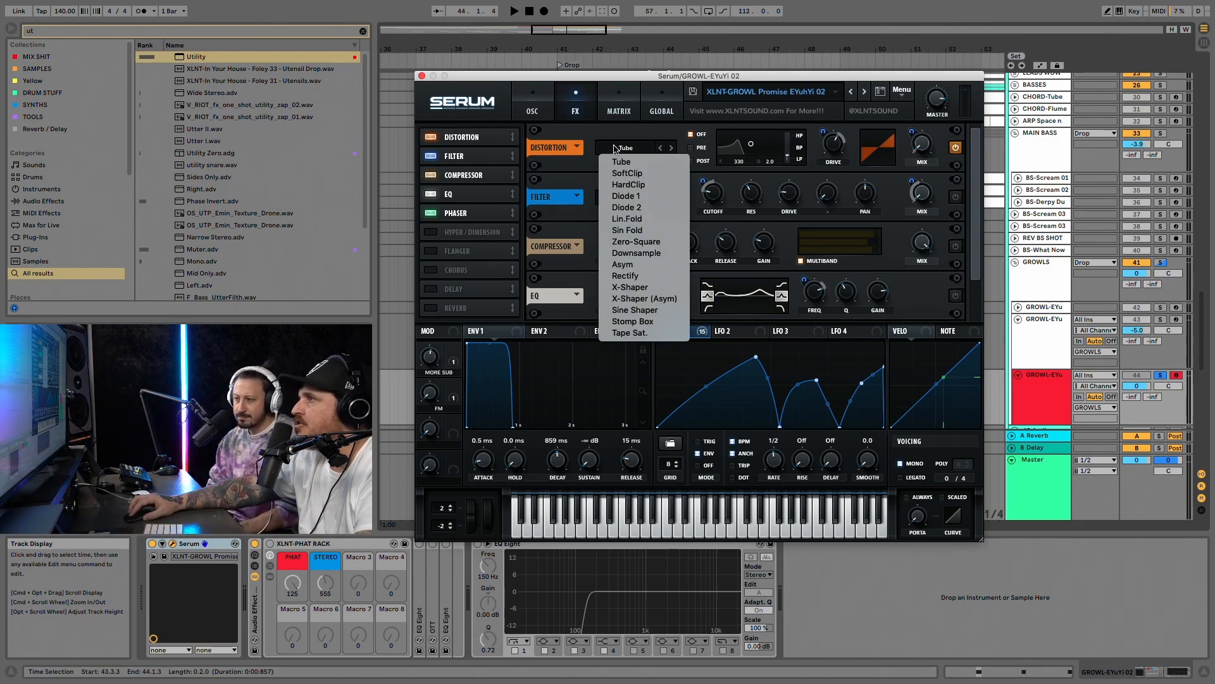
click(614, 150)
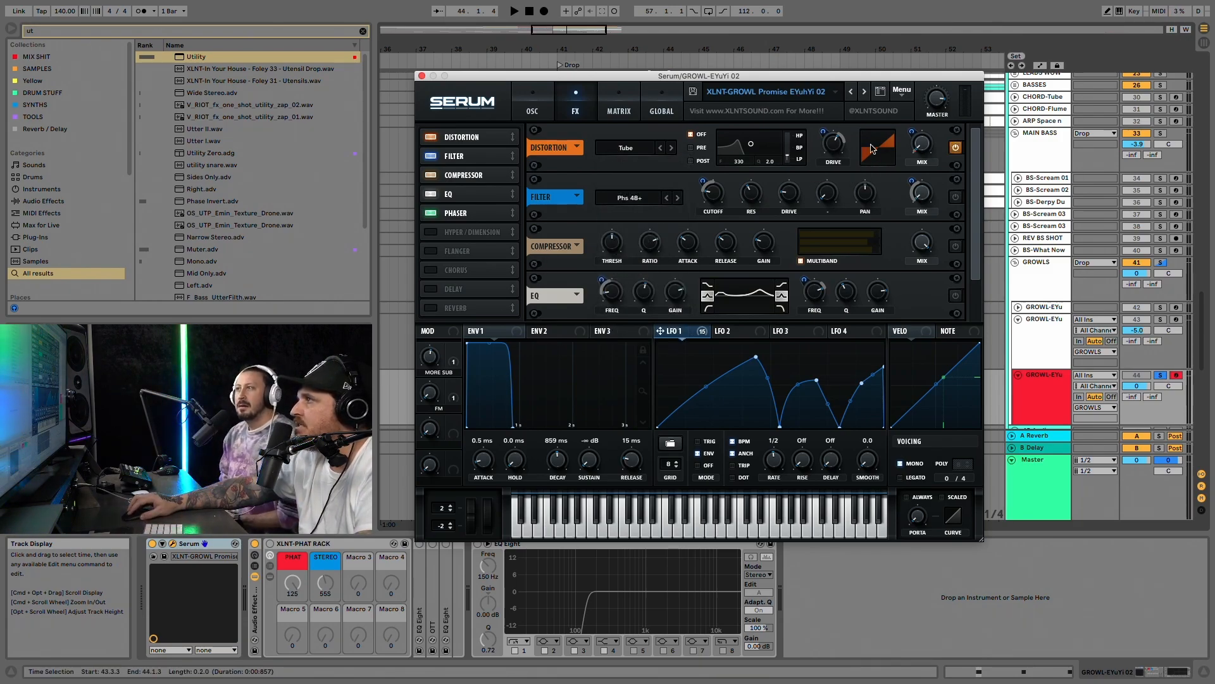
Step: Reactivate LFO 1's modulation of the distortion drive and mix, and audition the clip with the Phs 48+ filter effect enabled
mouse_move(924, 150)
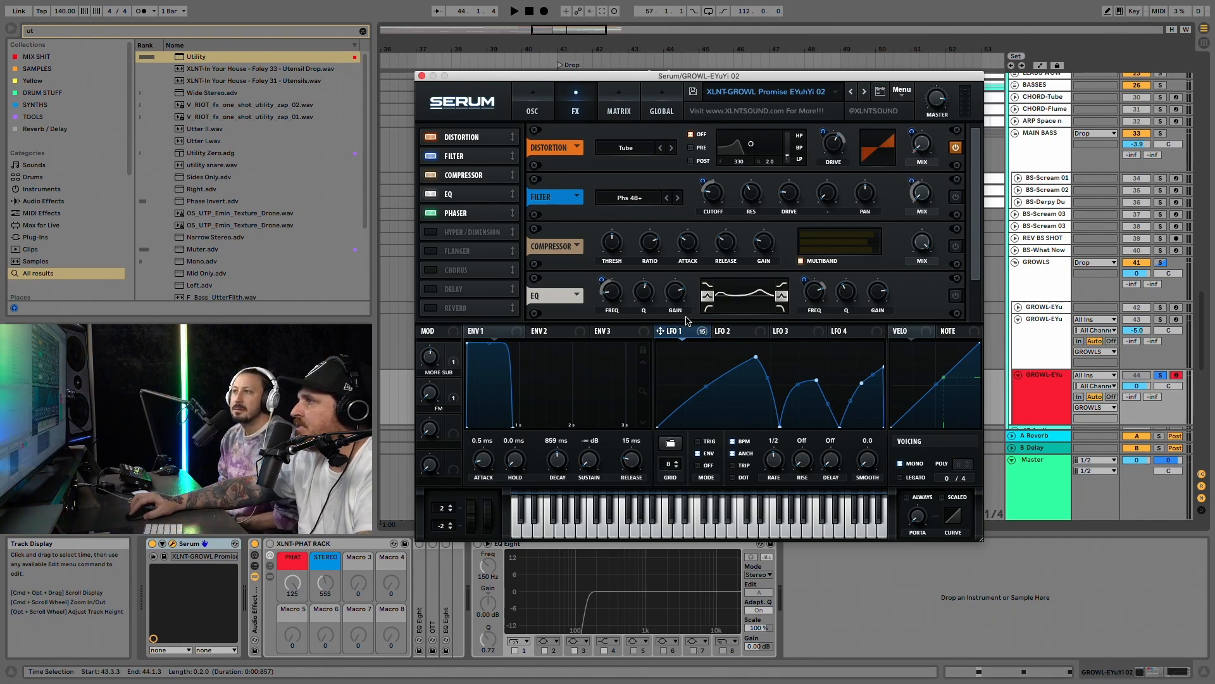
right_click(824, 131)
click(899, 146)
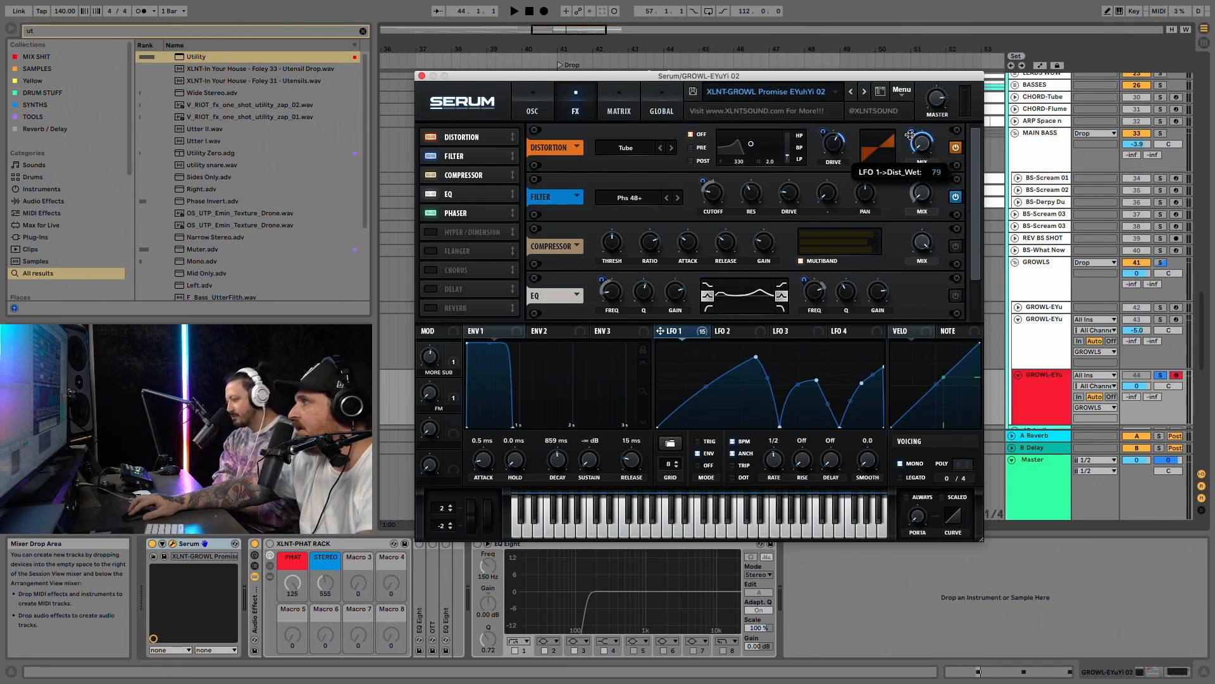
key(space)
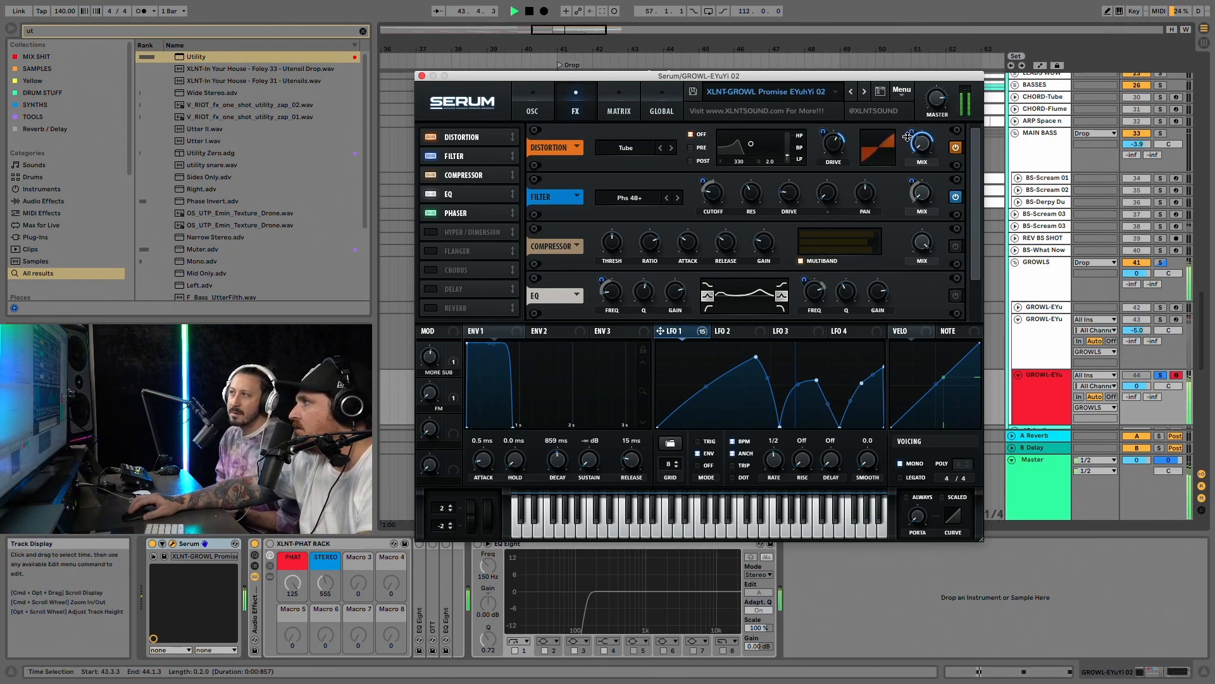
key(space)
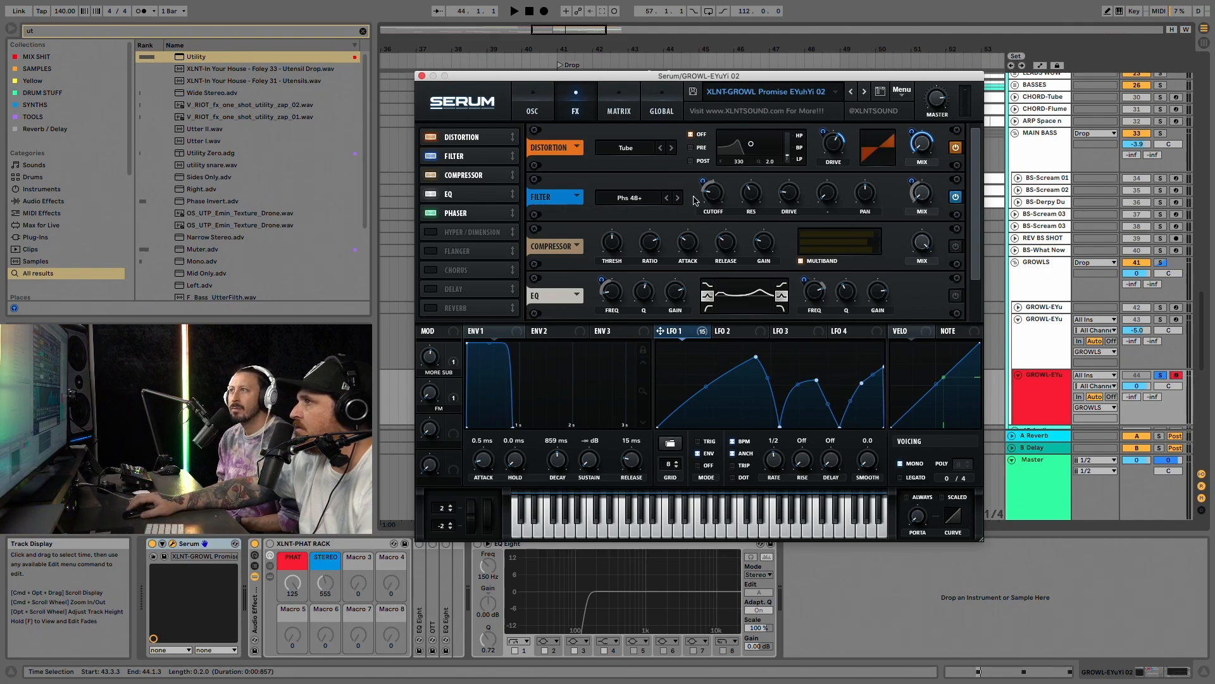
Step: Reactivate LFO 1's modulation of the Phs 48+ filter effect's cutoff and mix, and play the growl clip
mouse_move(715, 199)
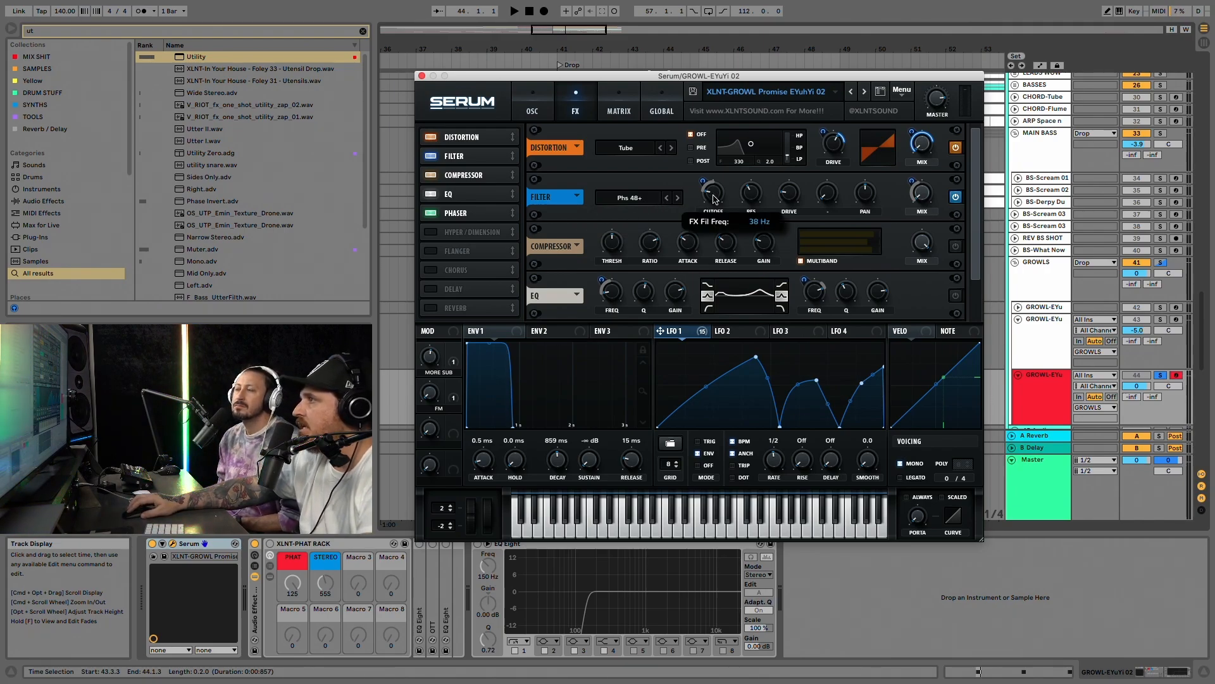
mouse_move(789, 197)
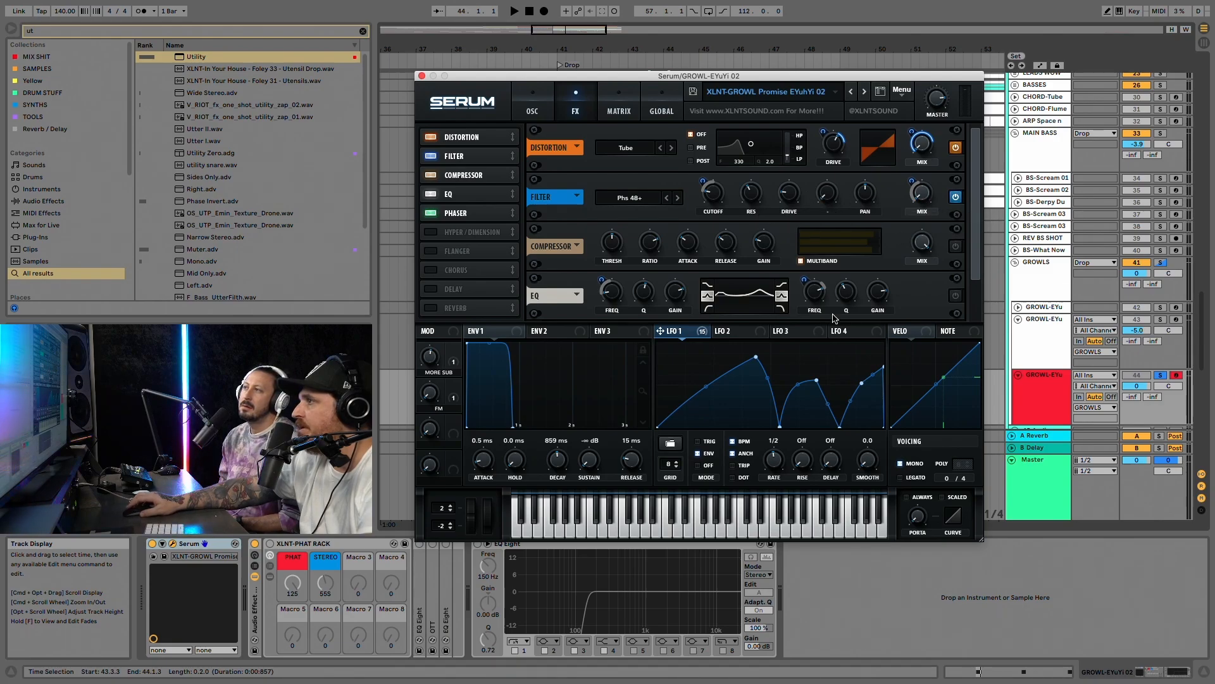
right_click(704, 182)
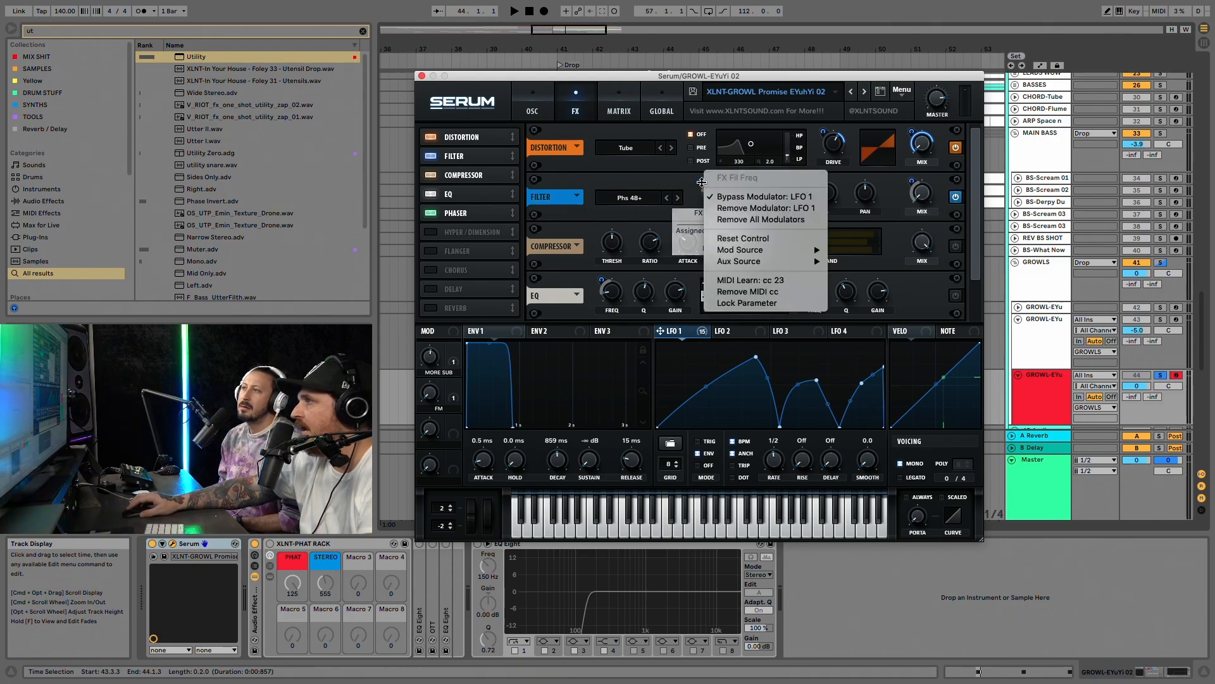
click(703, 180)
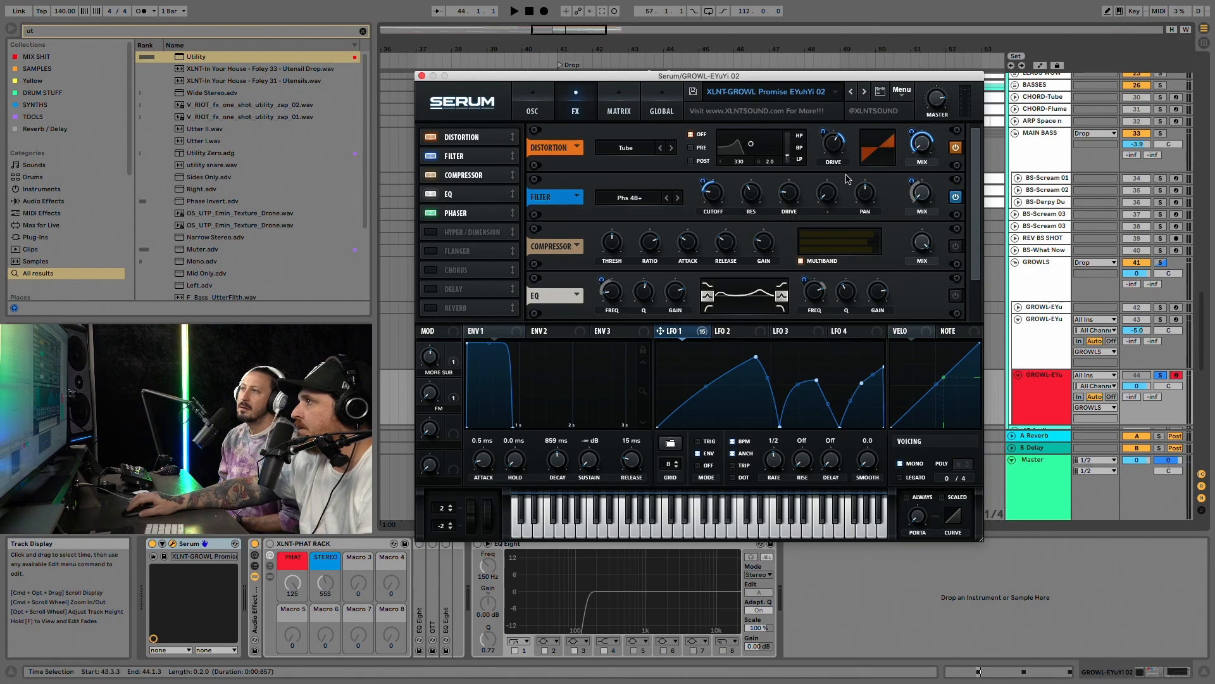
right_click(915, 179)
click(912, 180)
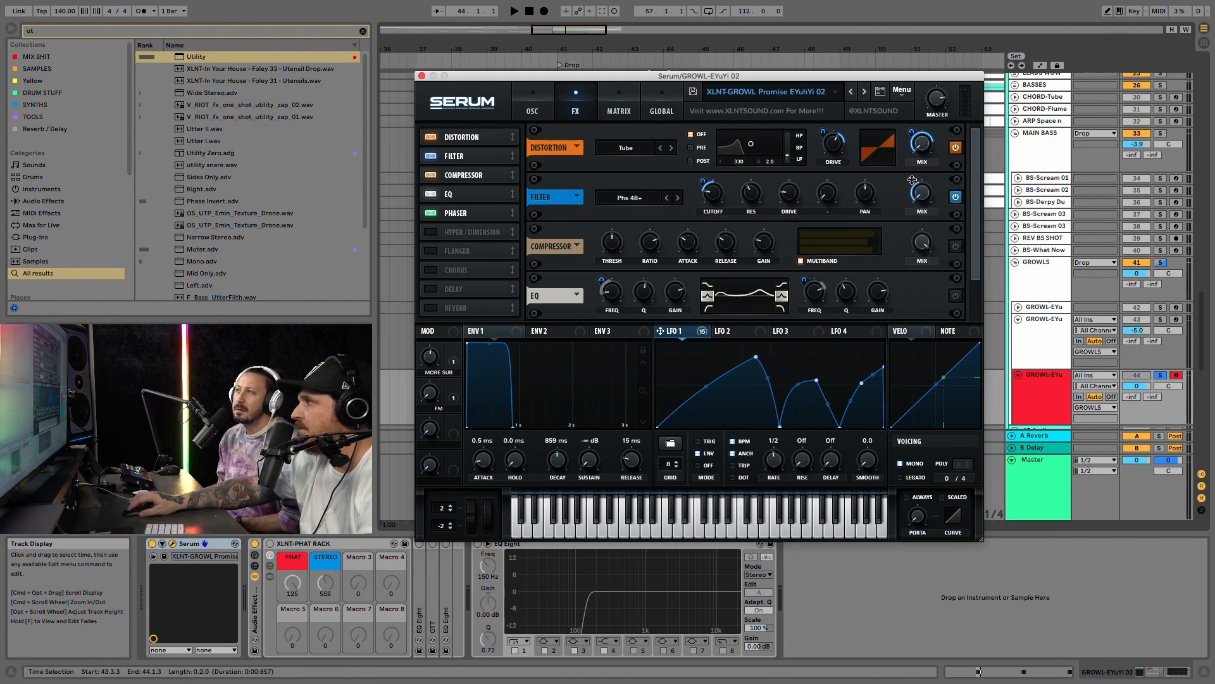
key(space)
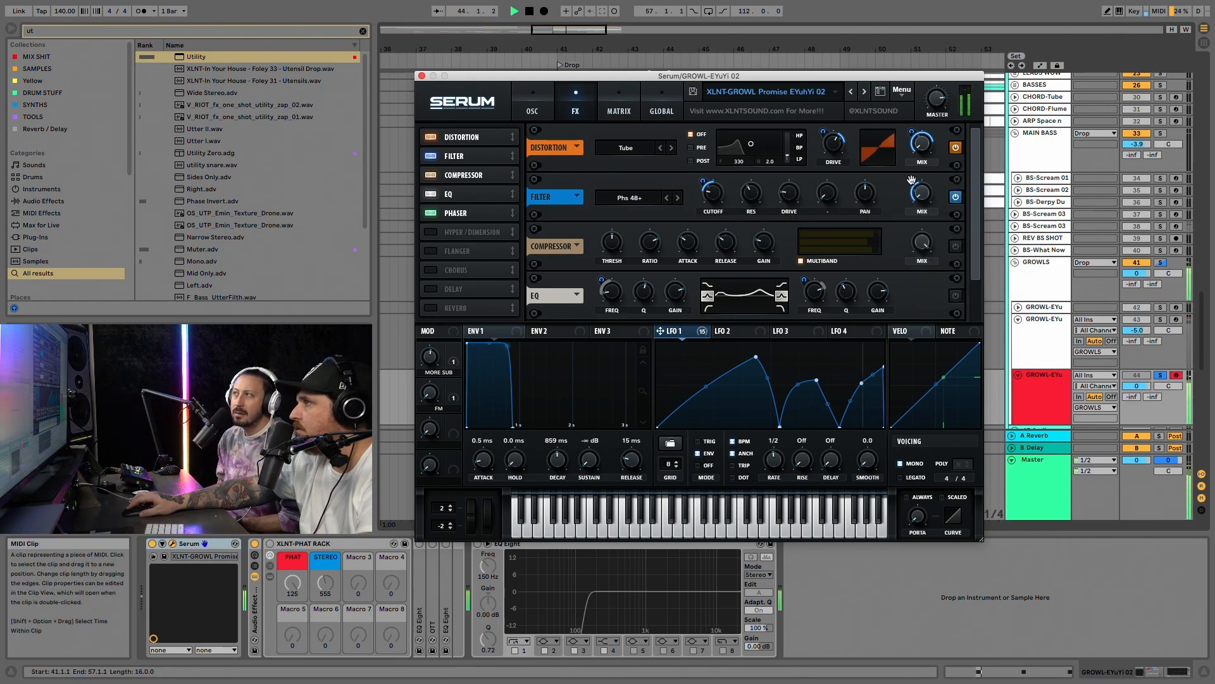
key(space)
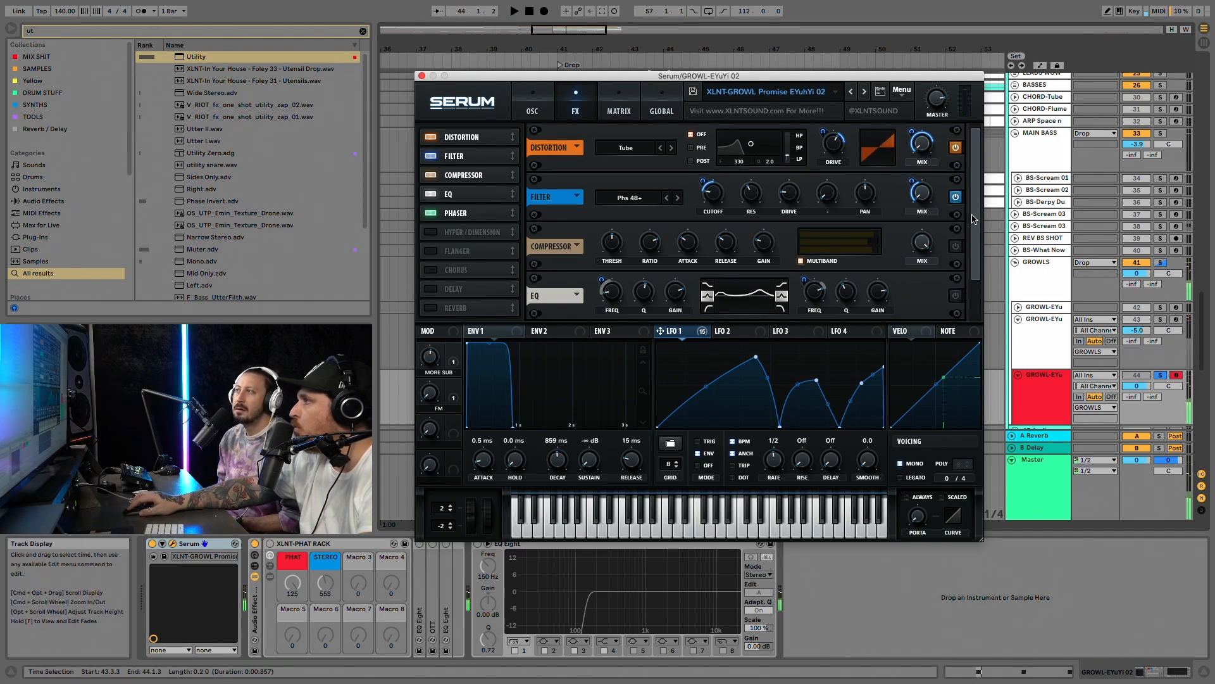
Step: Enable the multiband compressor effect and play the growl clip through it
drag(975, 220, 975, 245)
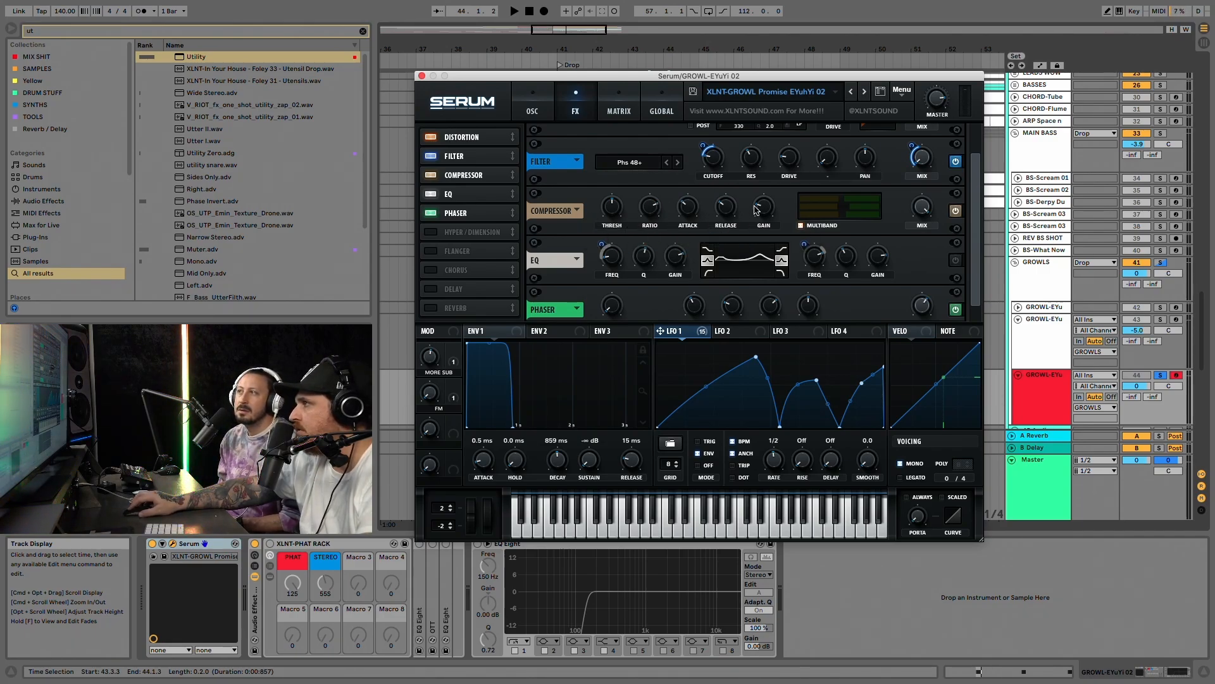
key(space)
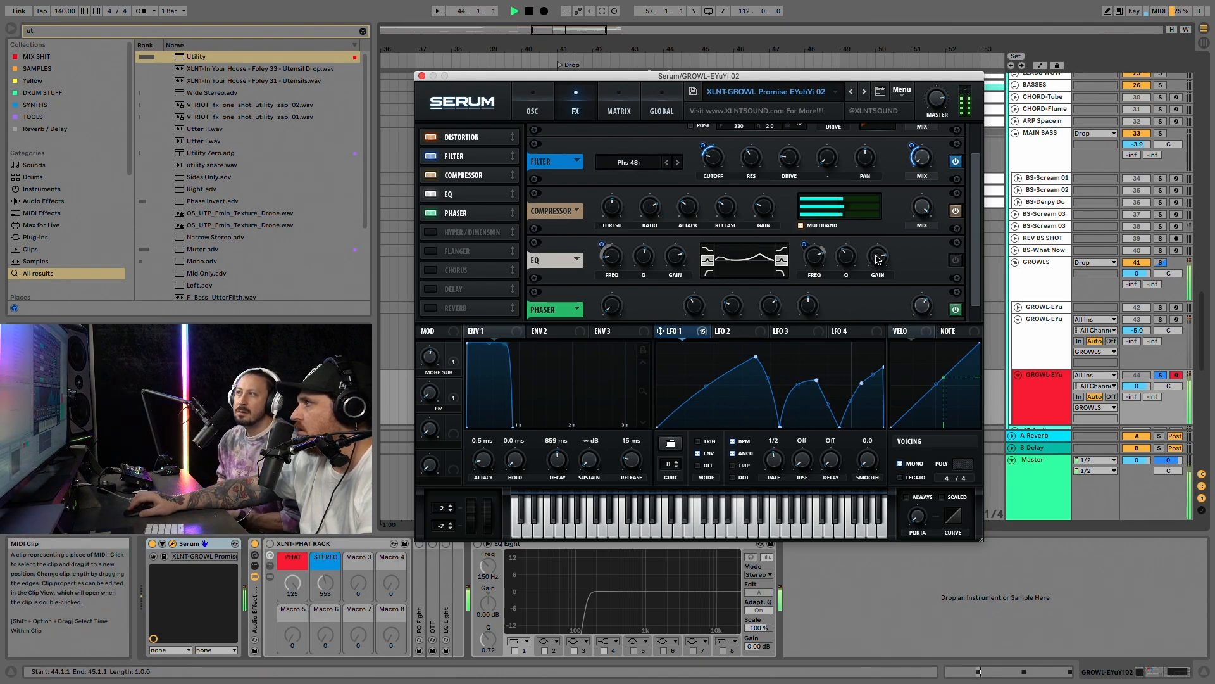
key(space)
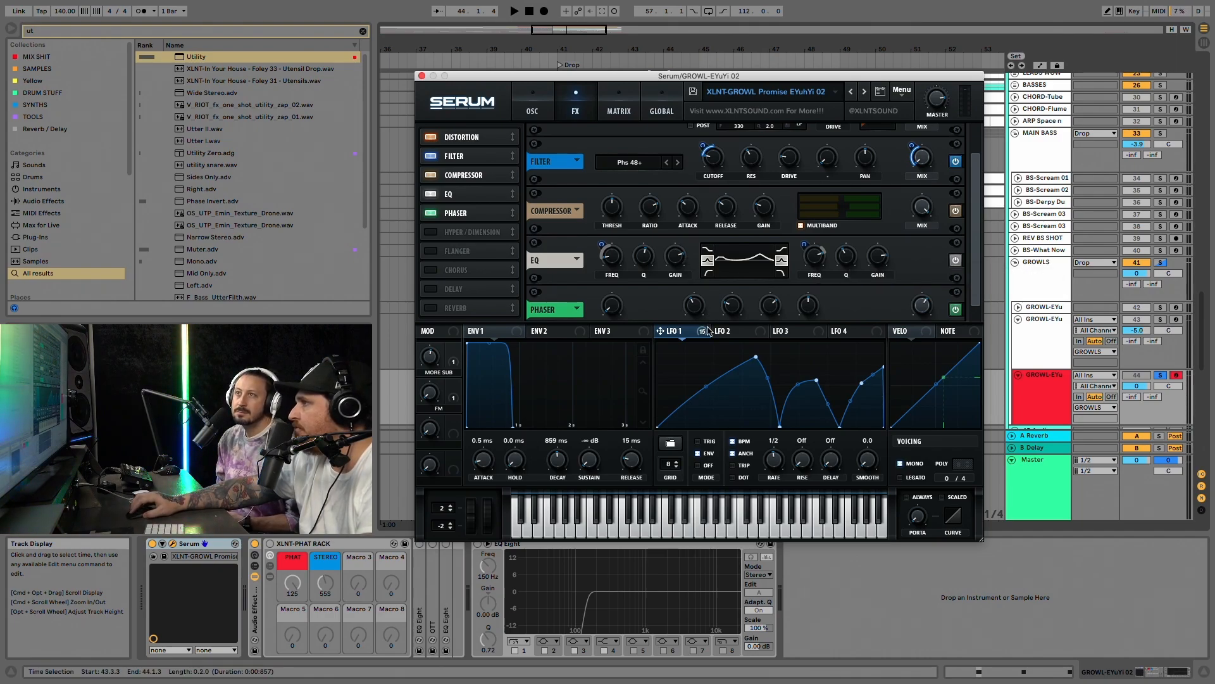
Step: Enable the EQ effect and reactivate LFO 1's modulation of both band frequencies, playing the growl clip between the two
mouse_move(613, 262)
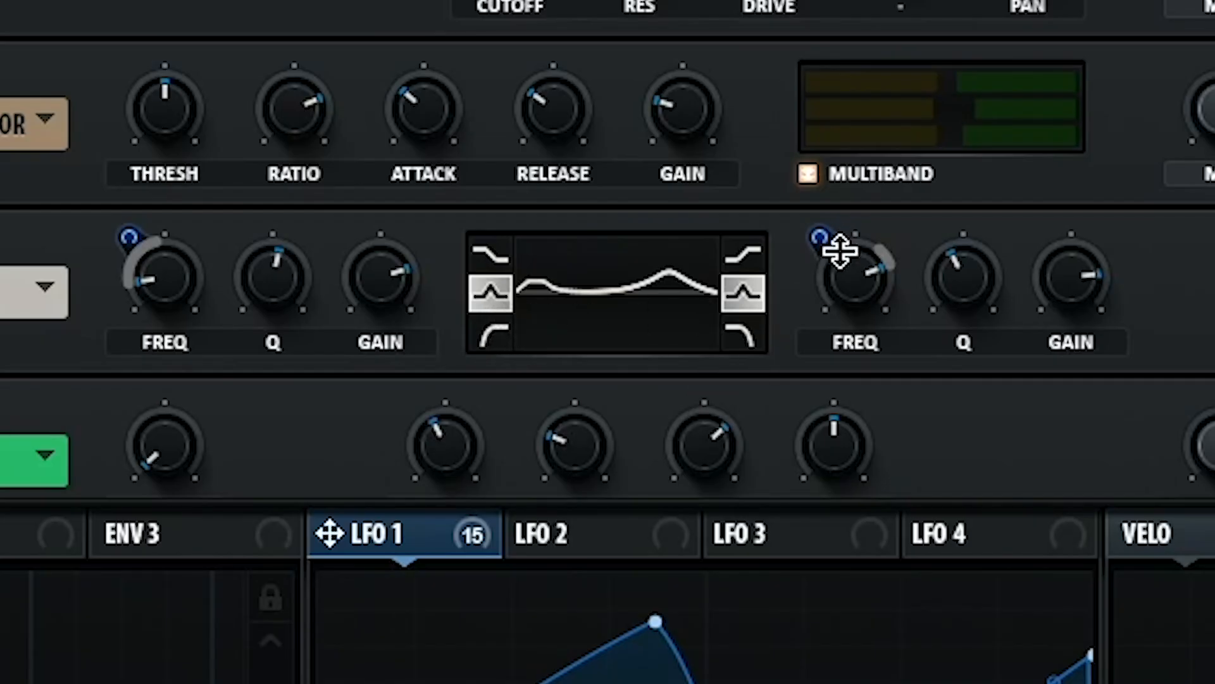
mouse_move(852, 290)
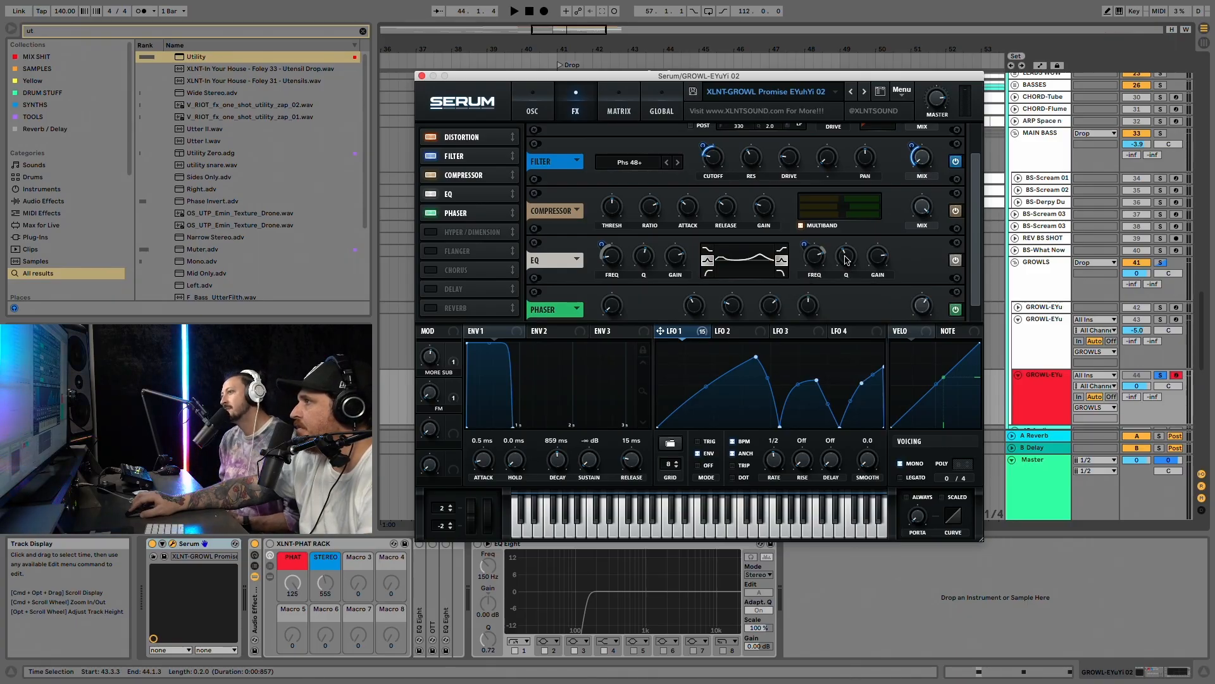
mouse_move(880, 260)
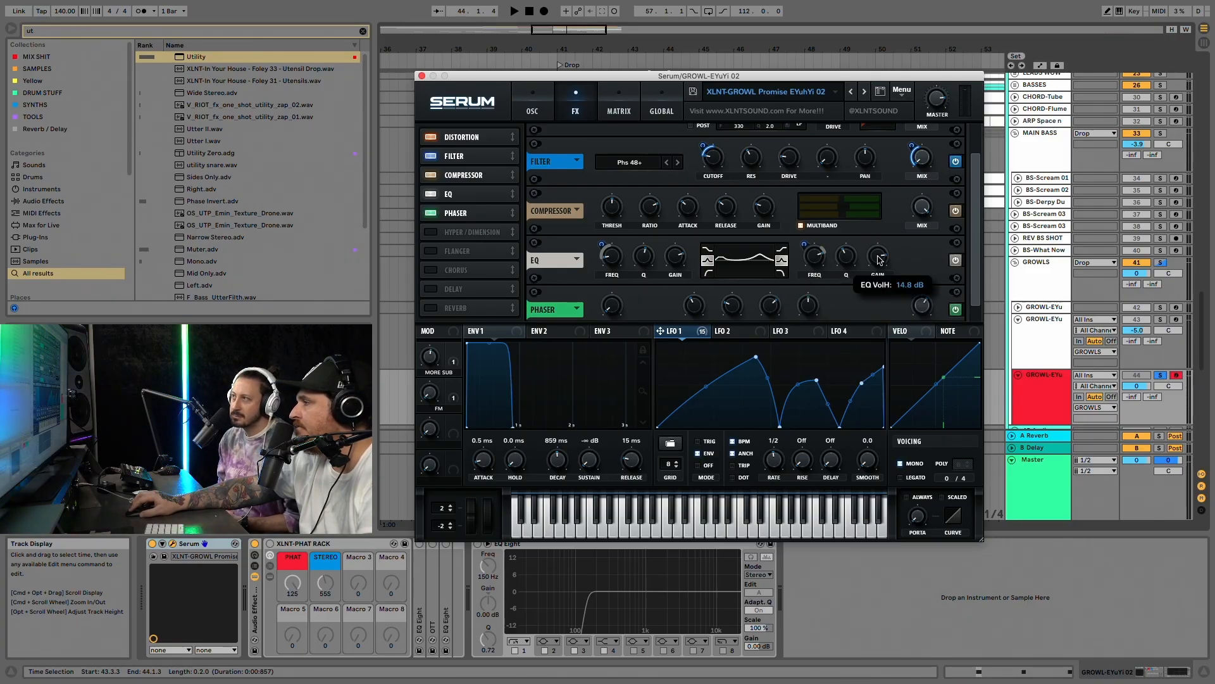
right_click(602, 243)
click(604, 256)
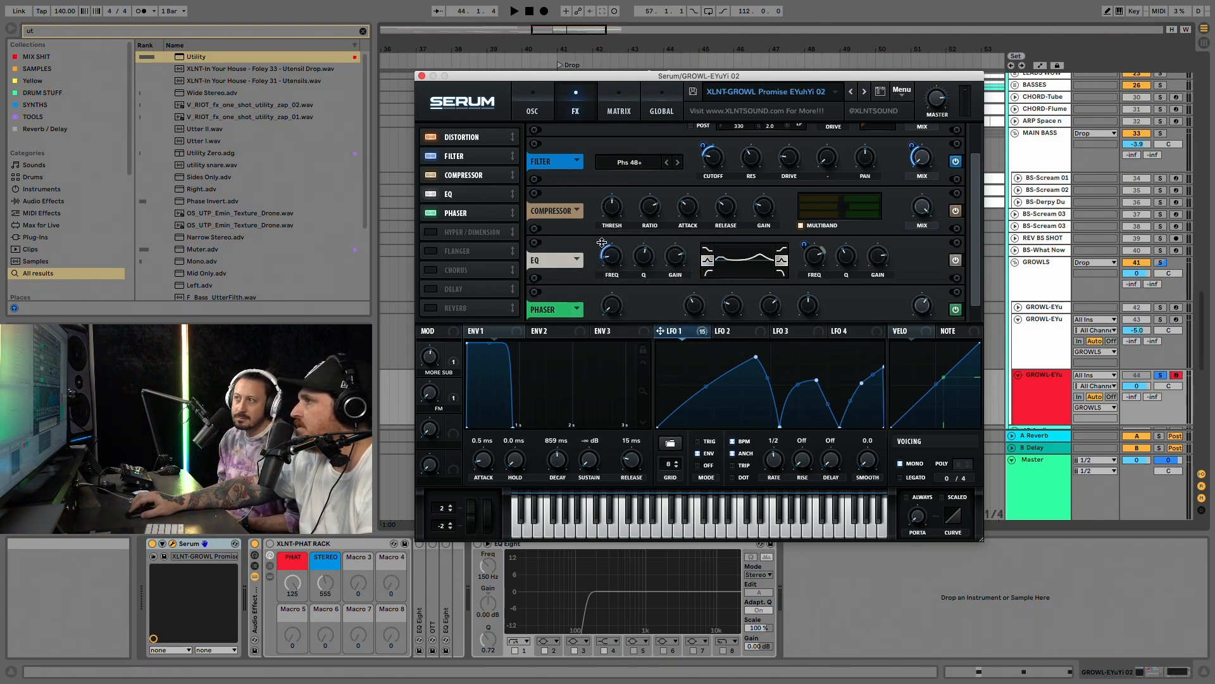
key(space)
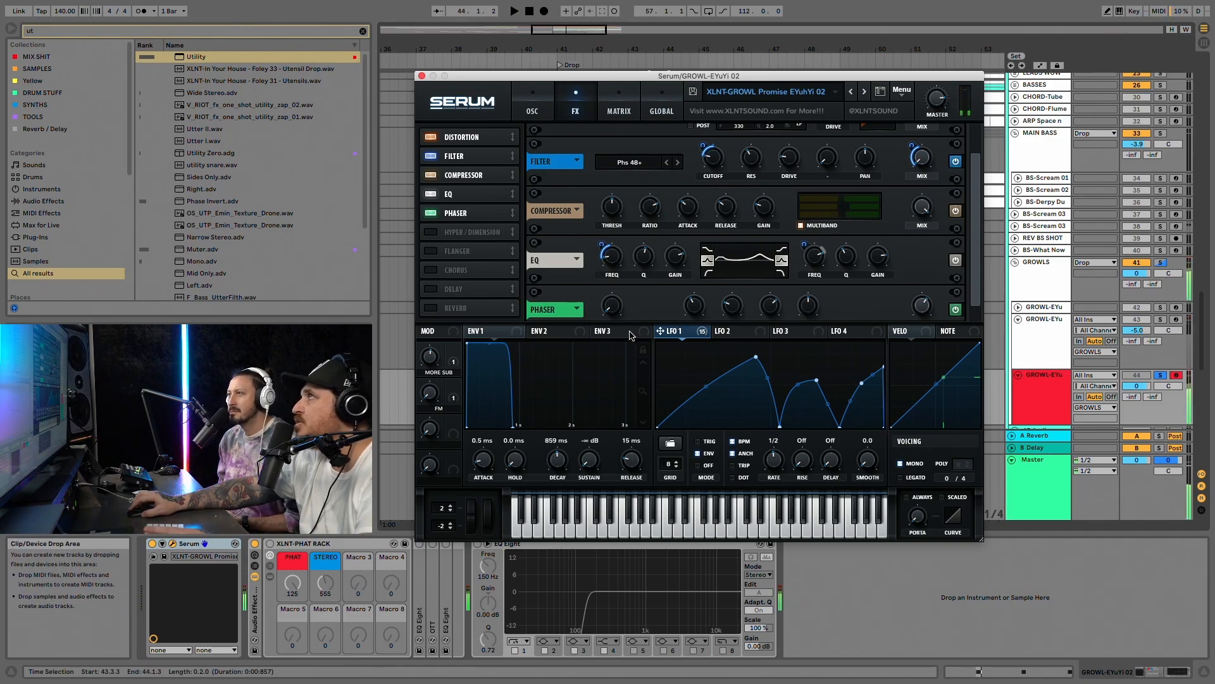
right_click(805, 244)
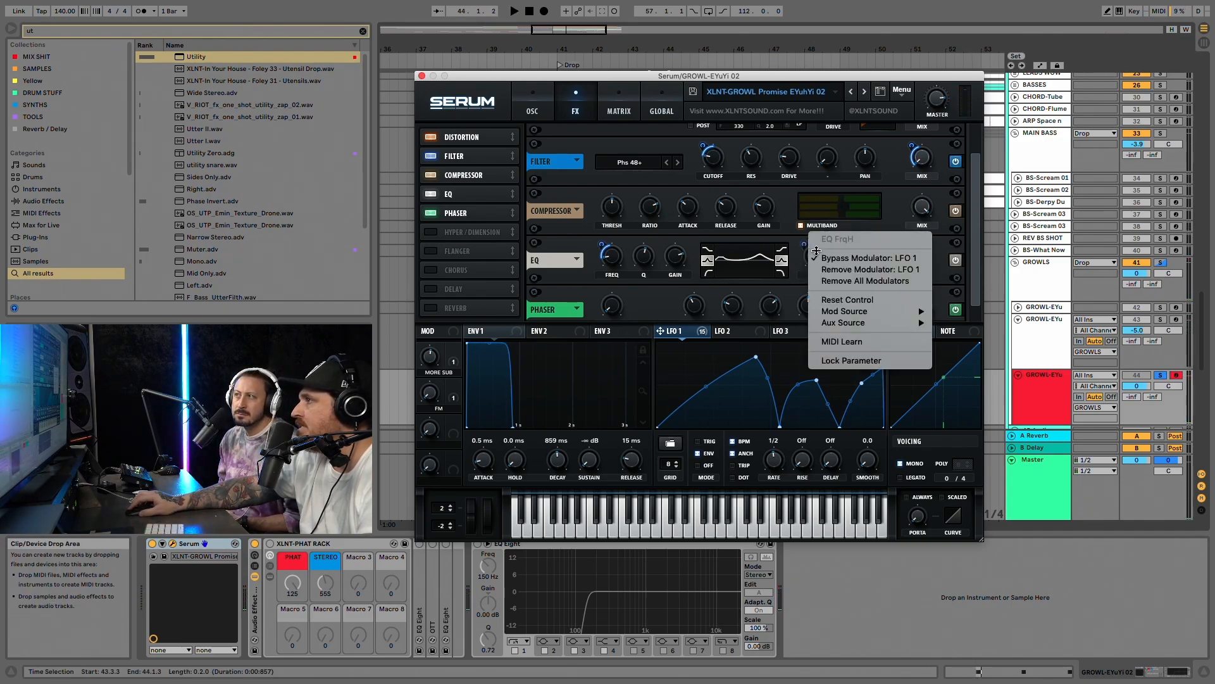
click(806, 245)
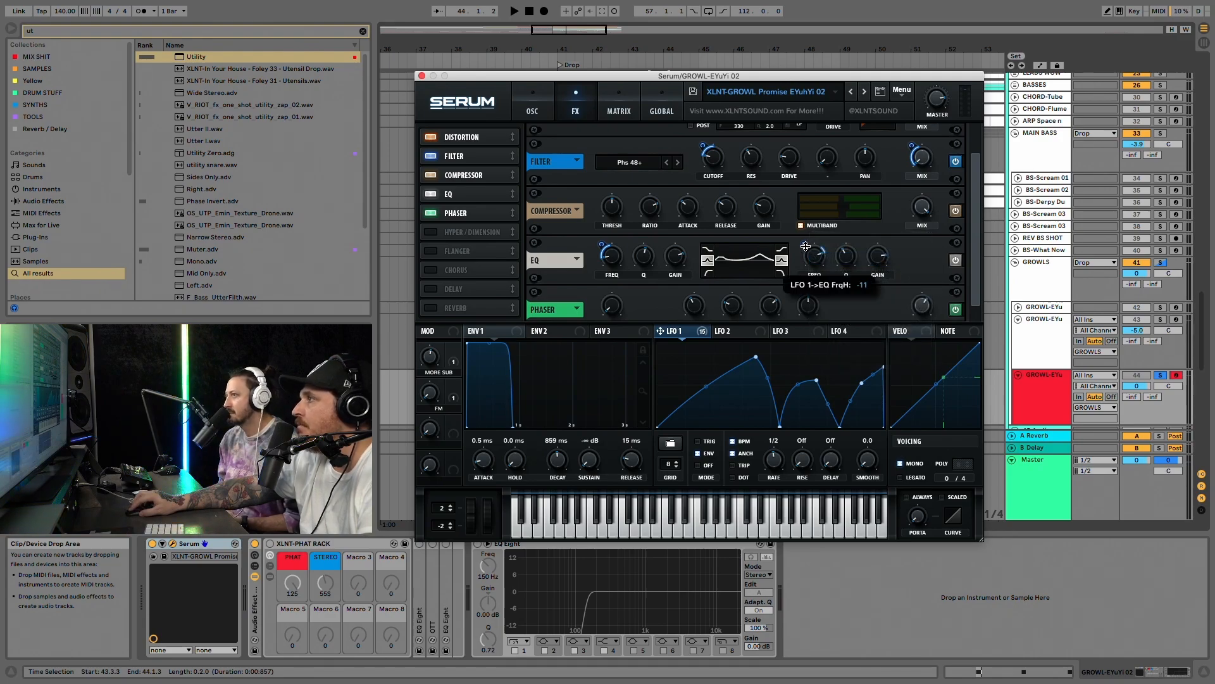
Step: Play the growl clip with LFO-modulated EQ, and compare the EQ off and on with the phaser bypassed
key(space)
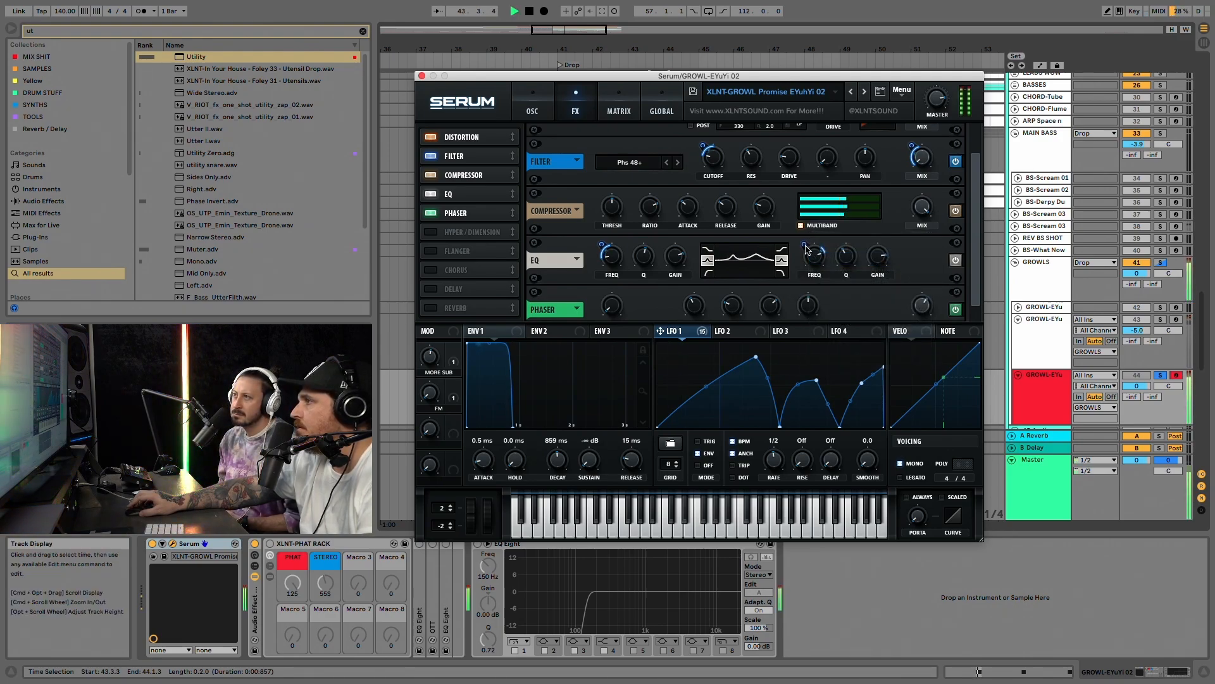
key(space)
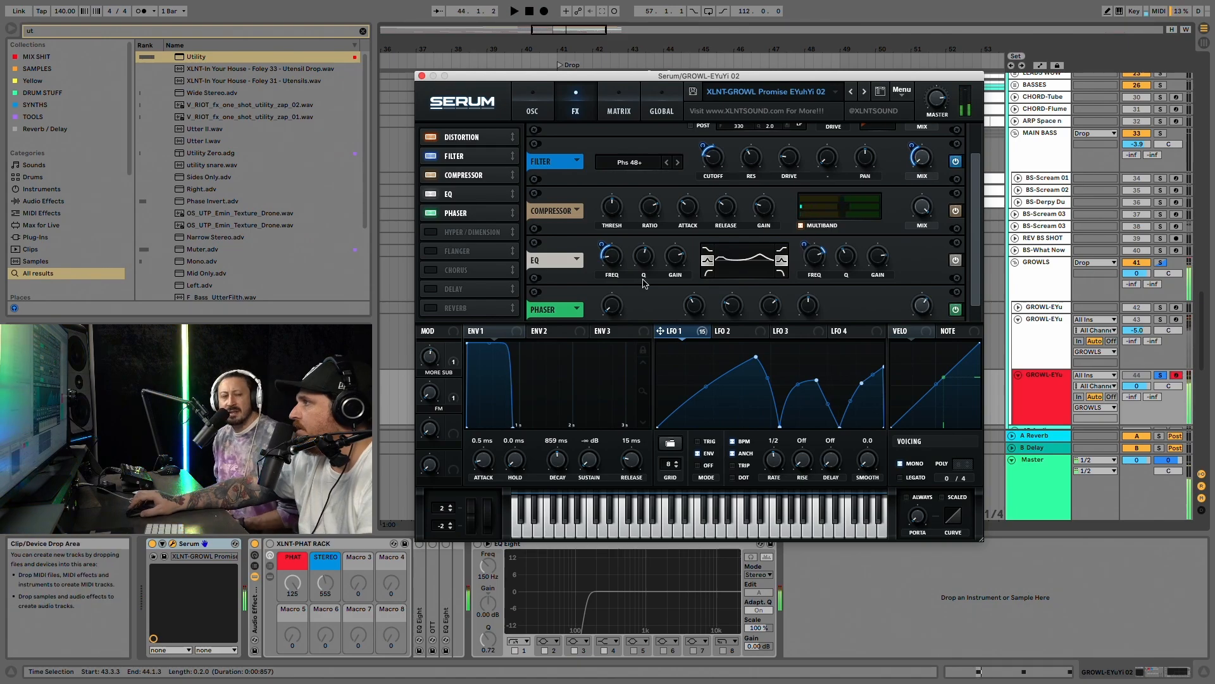
scroll(972, 264, down, 1)
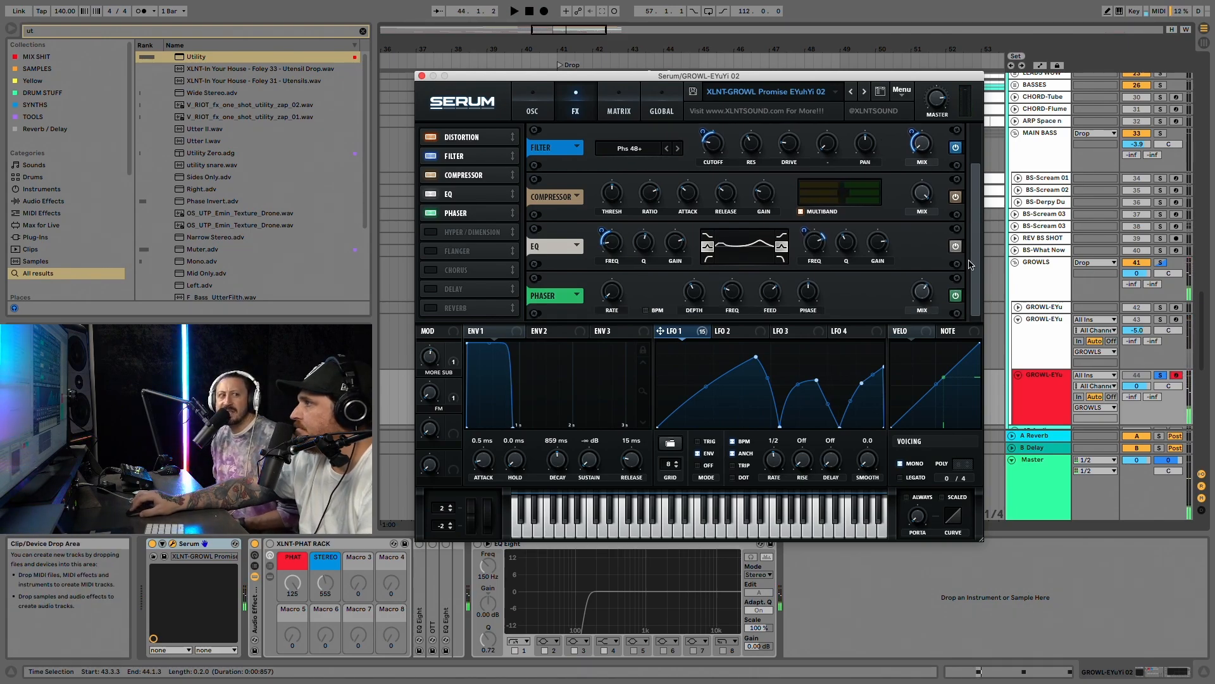
click(956, 296)
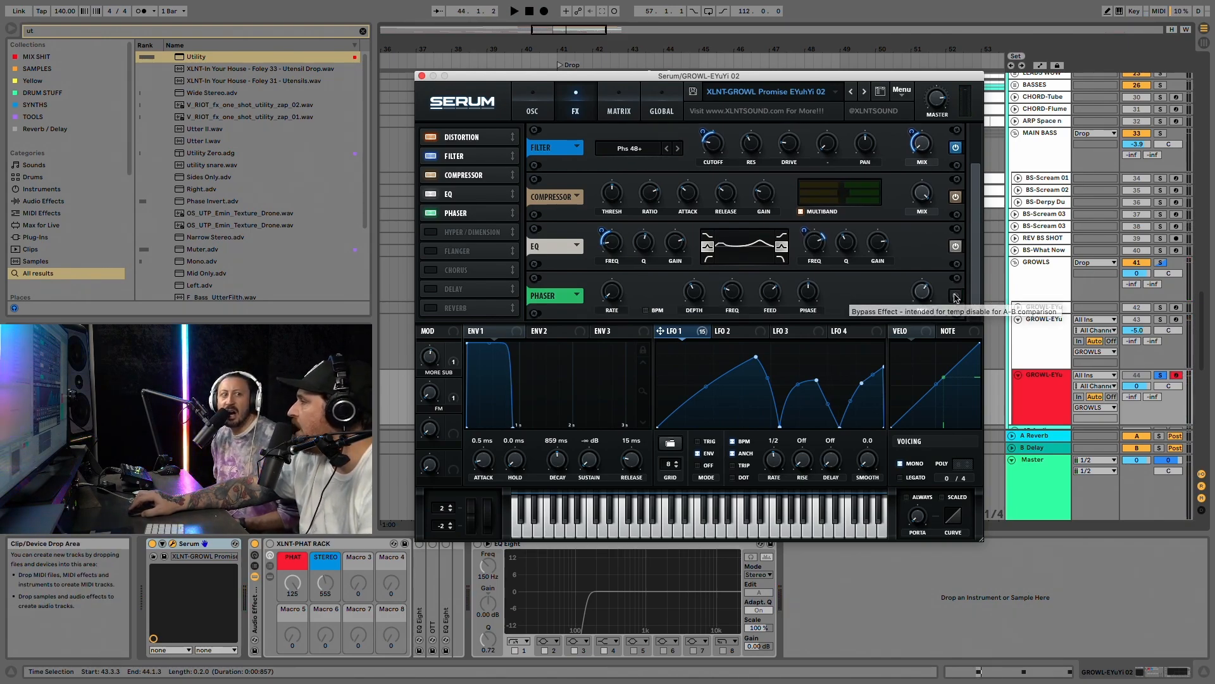
key(space)
click(956, 247)
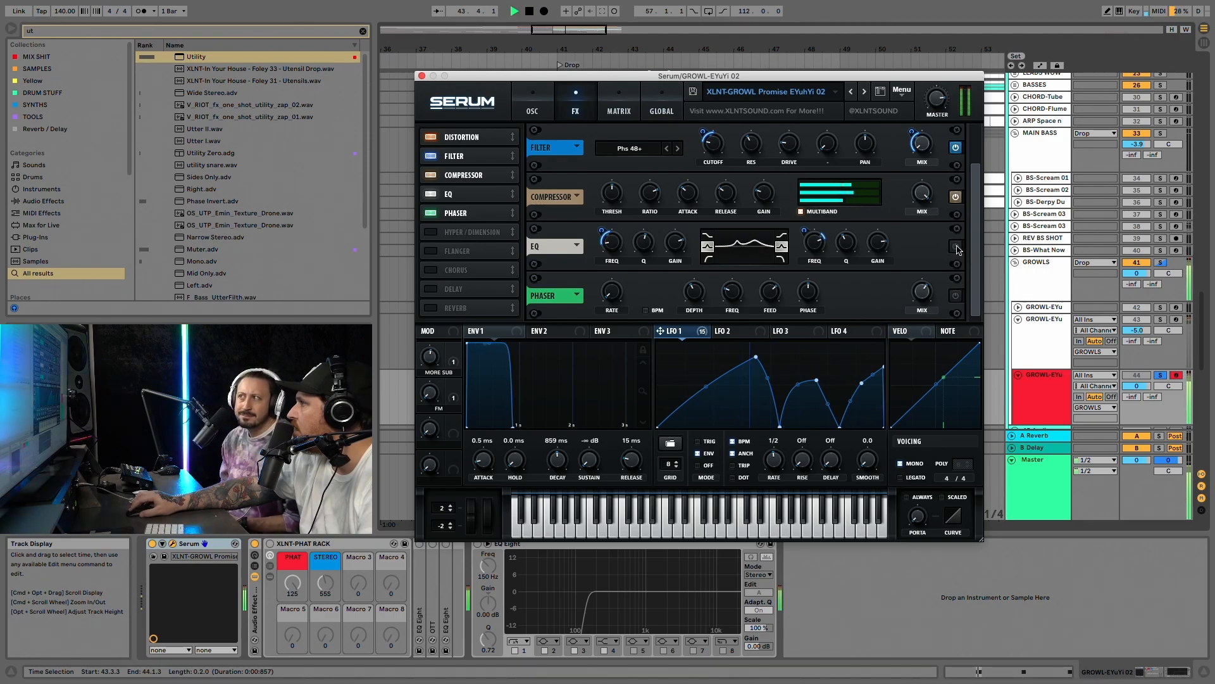
key(space)
key(space)
click(956, 248)
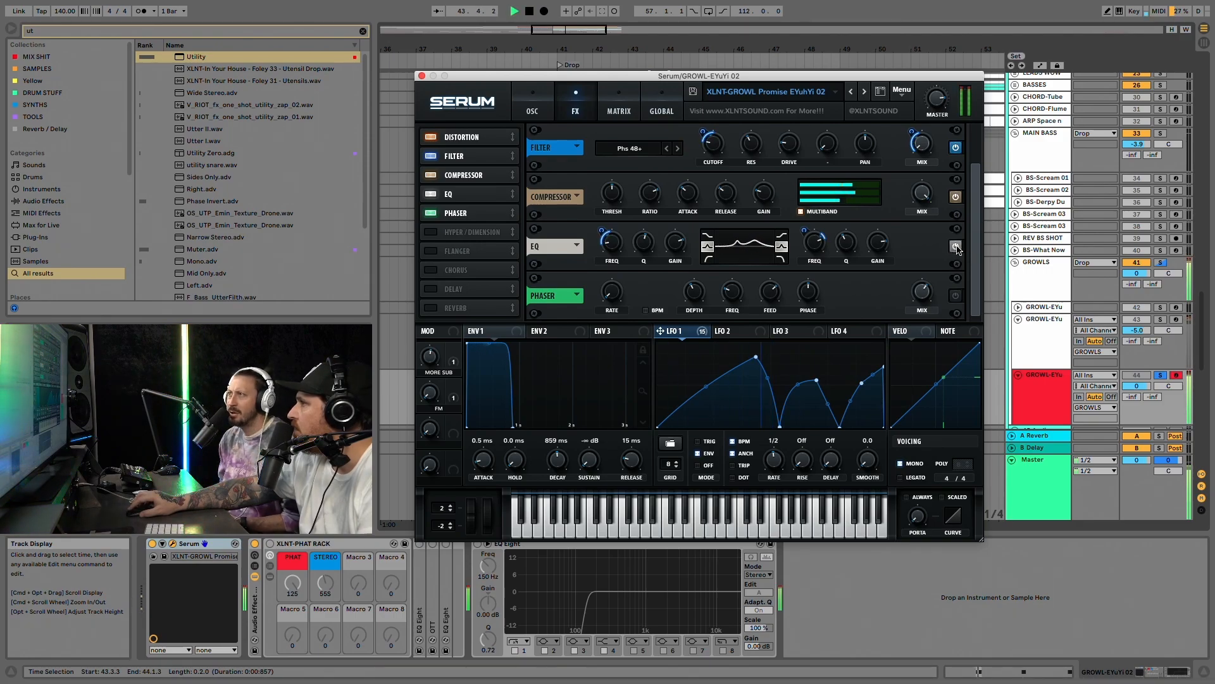
Step: Play the growl clip with the phaser effect off and on to compare, leaving the phaser enabled
key(space)
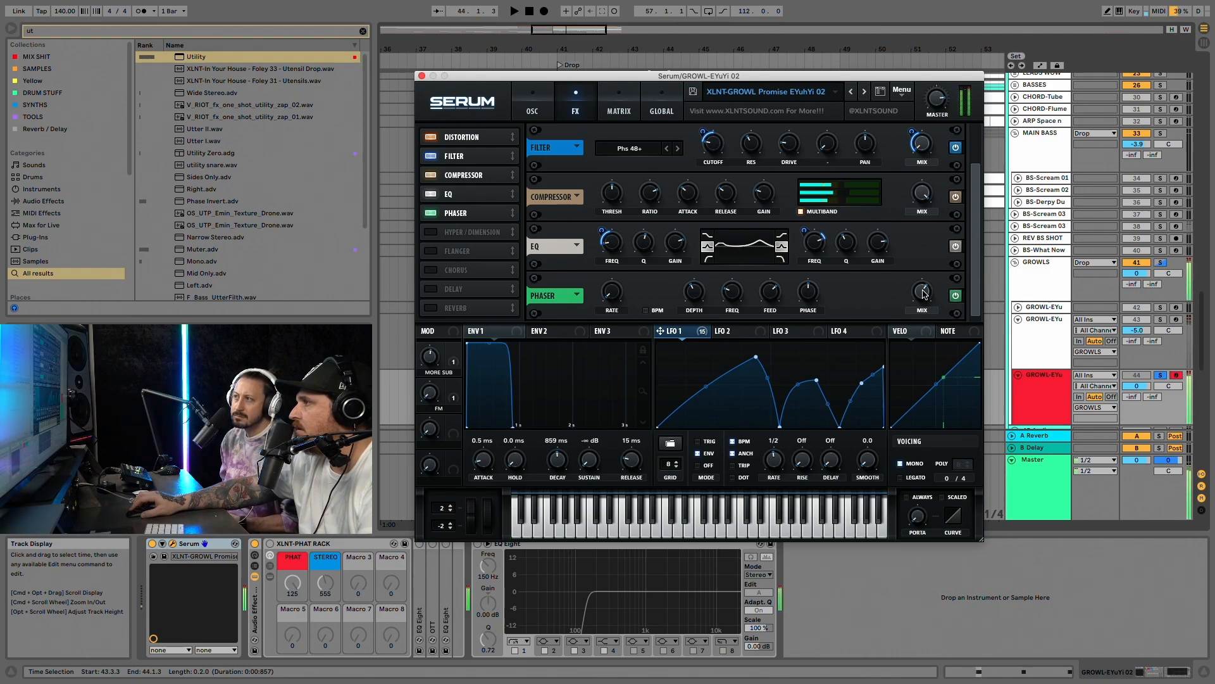
click(955, 295)
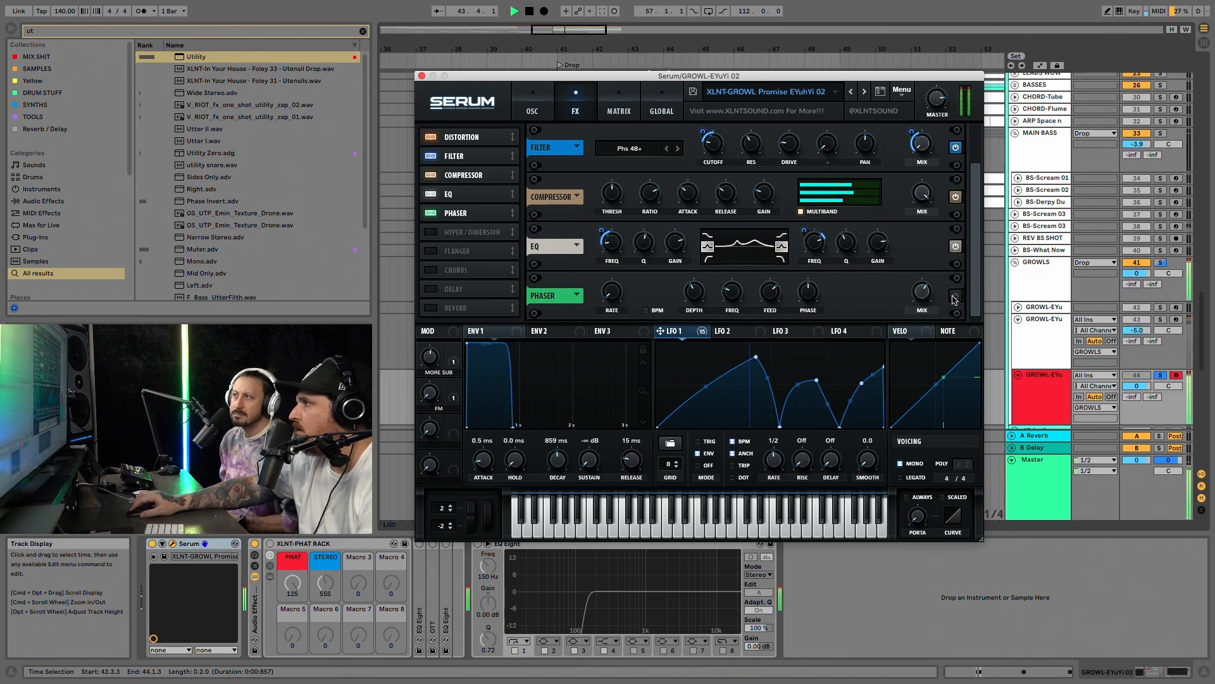
click(955, 295)
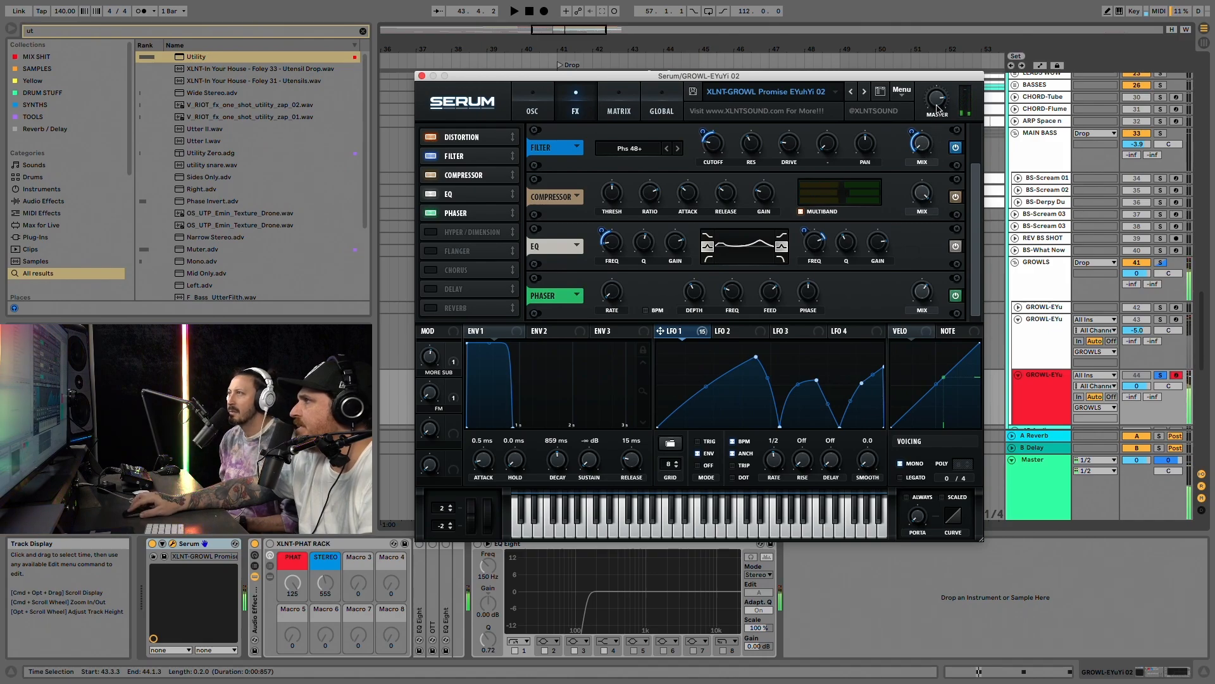
mouse_move(935, 118)
key(space)
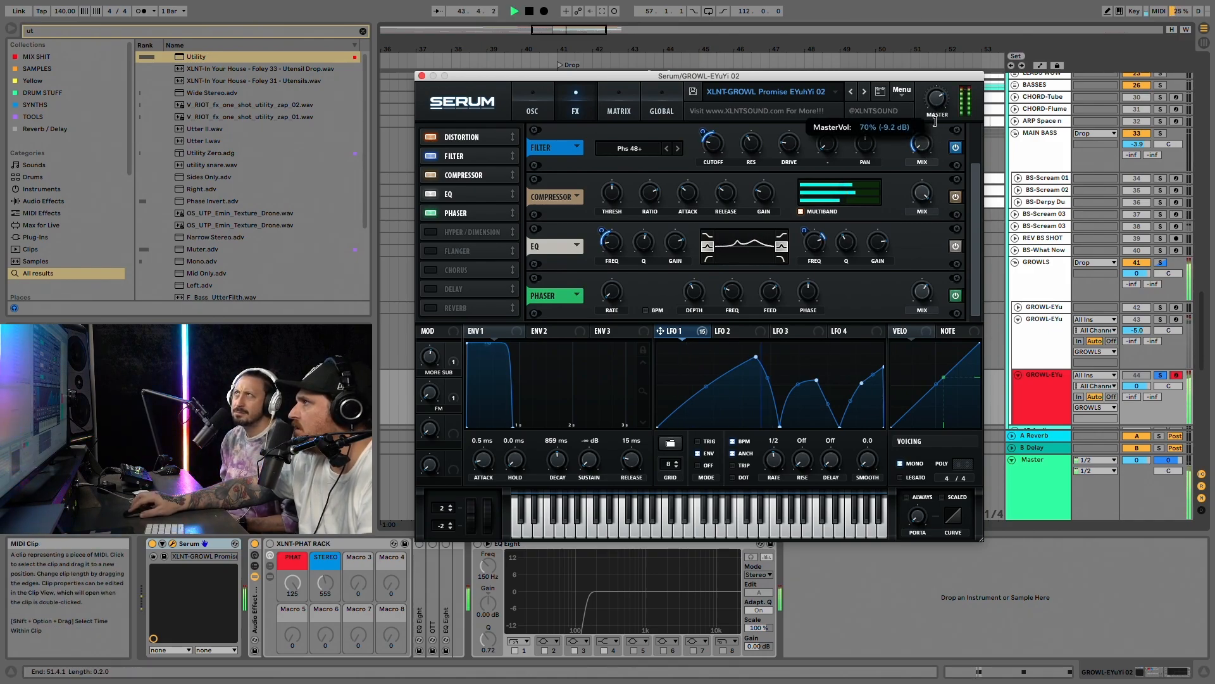
Step: Audition the growl with the FM macro at 100%, 29% and 74%, and set Serum's master volume to 67%
click(535, 94)
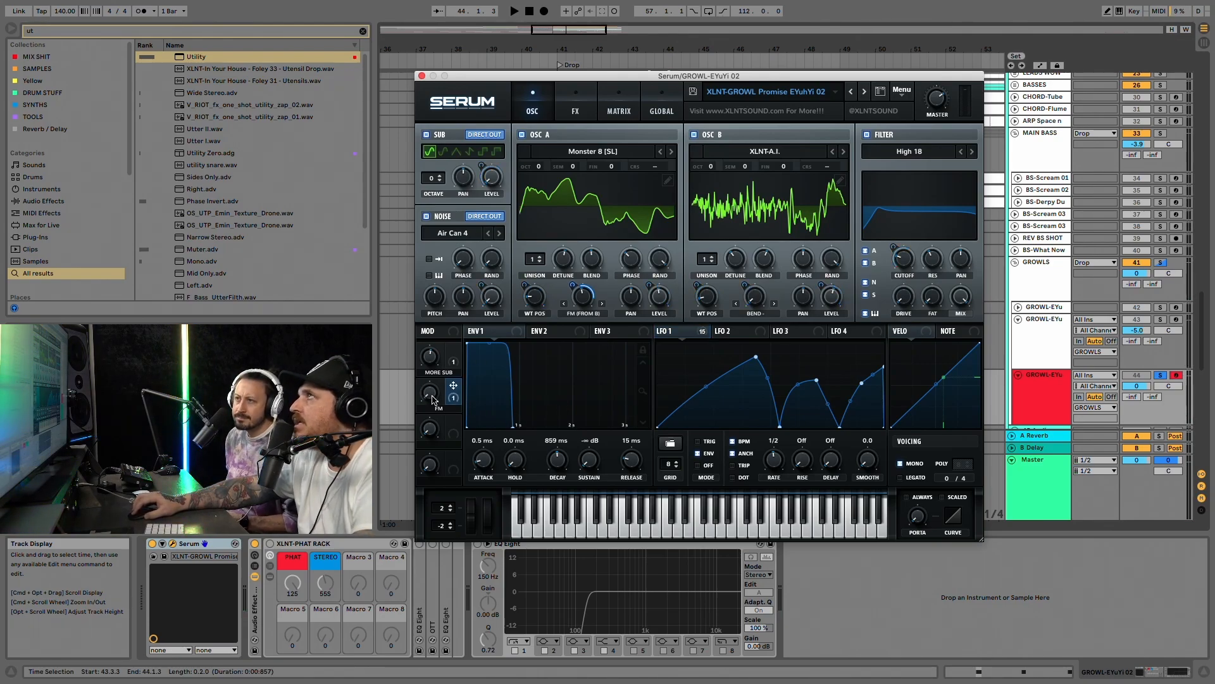
key(space)
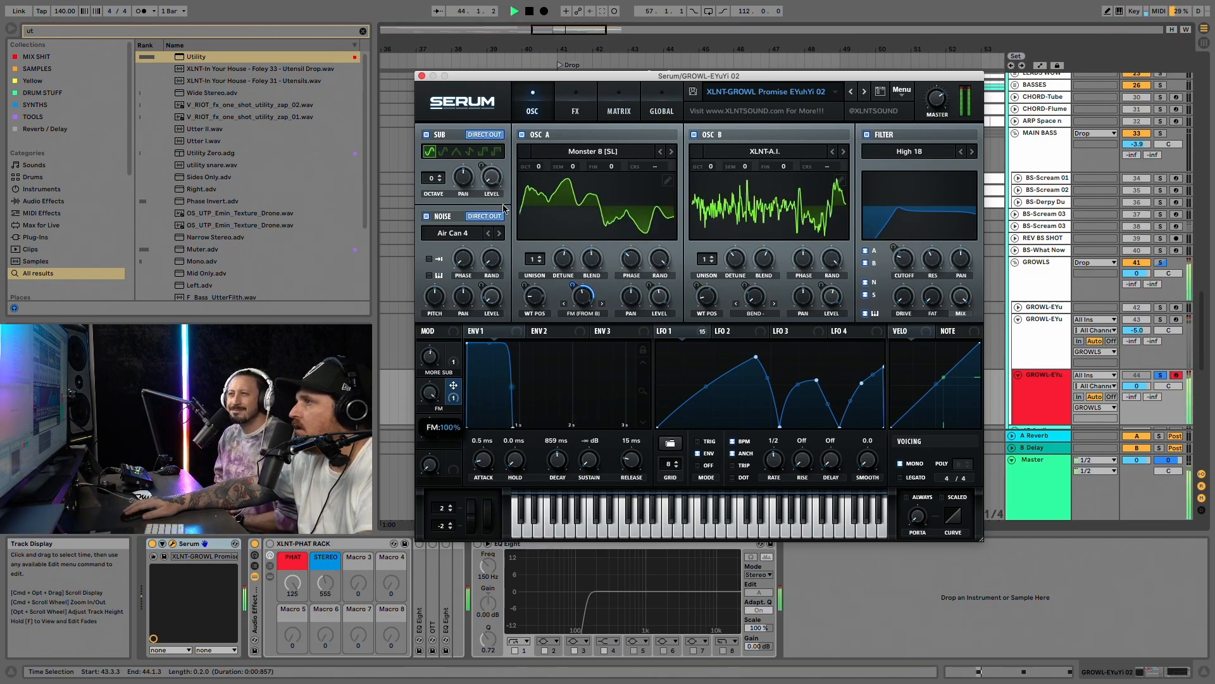
key(space)
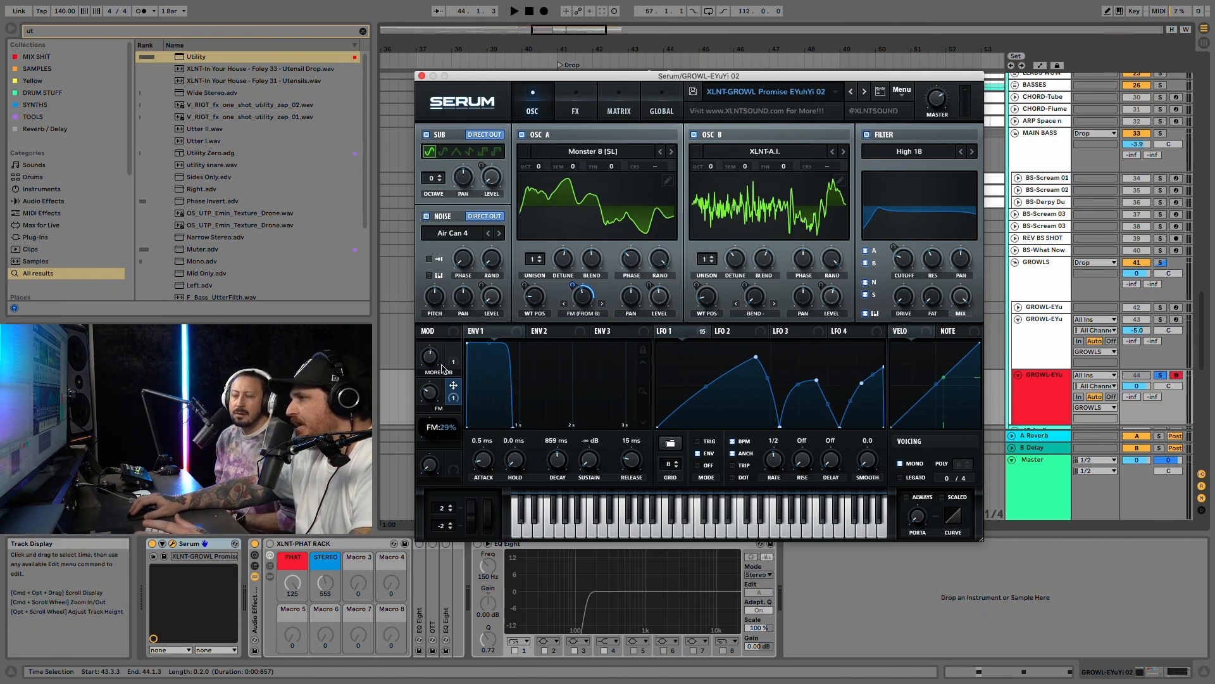
key(space)
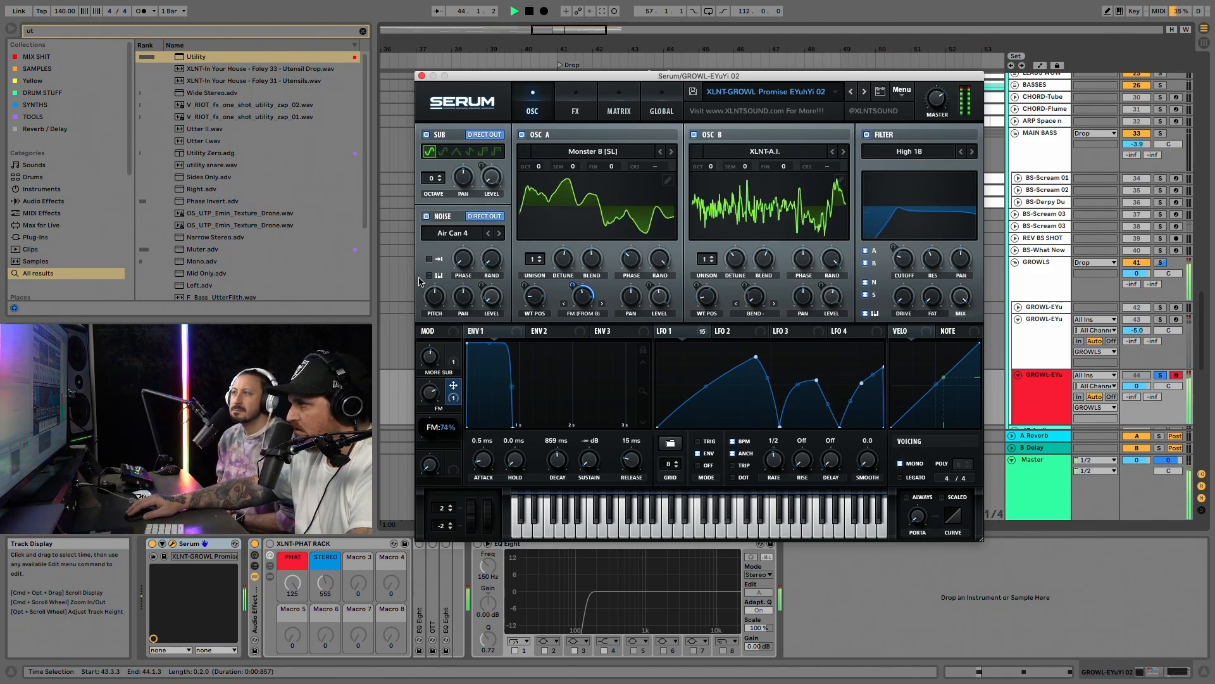
key(space)
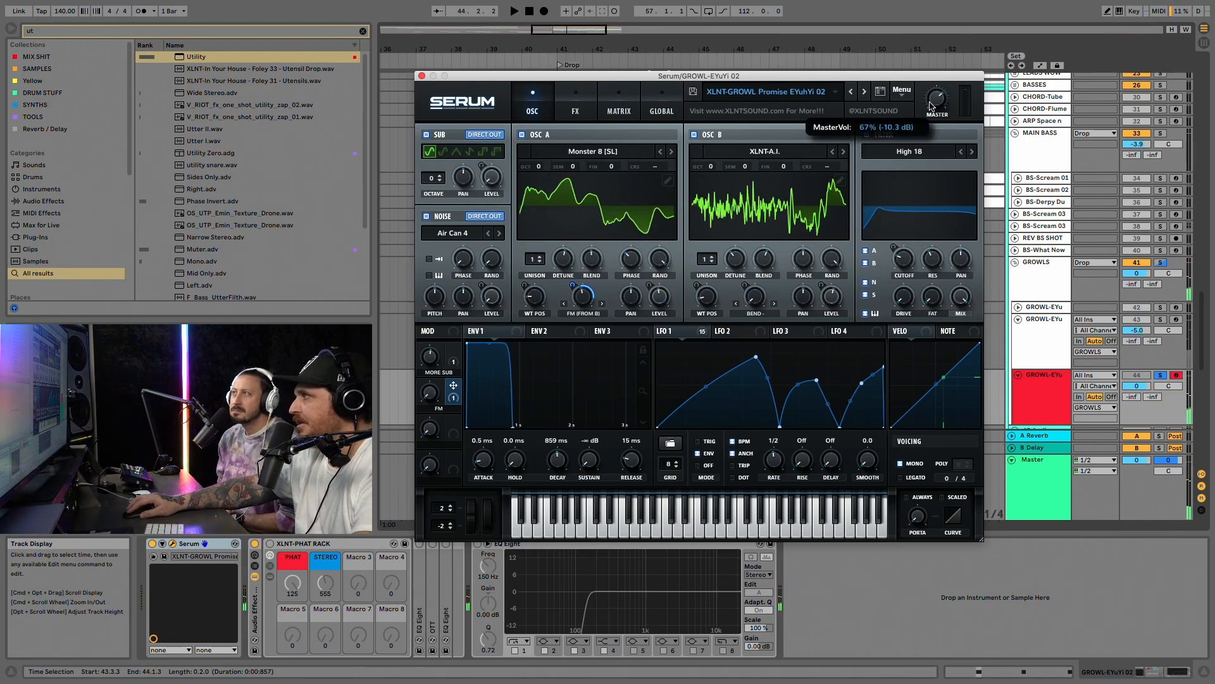
Step: Hide the Serum window, unsolo the red growl track, and play the drop with the full arrangement
key(alt+super+p)
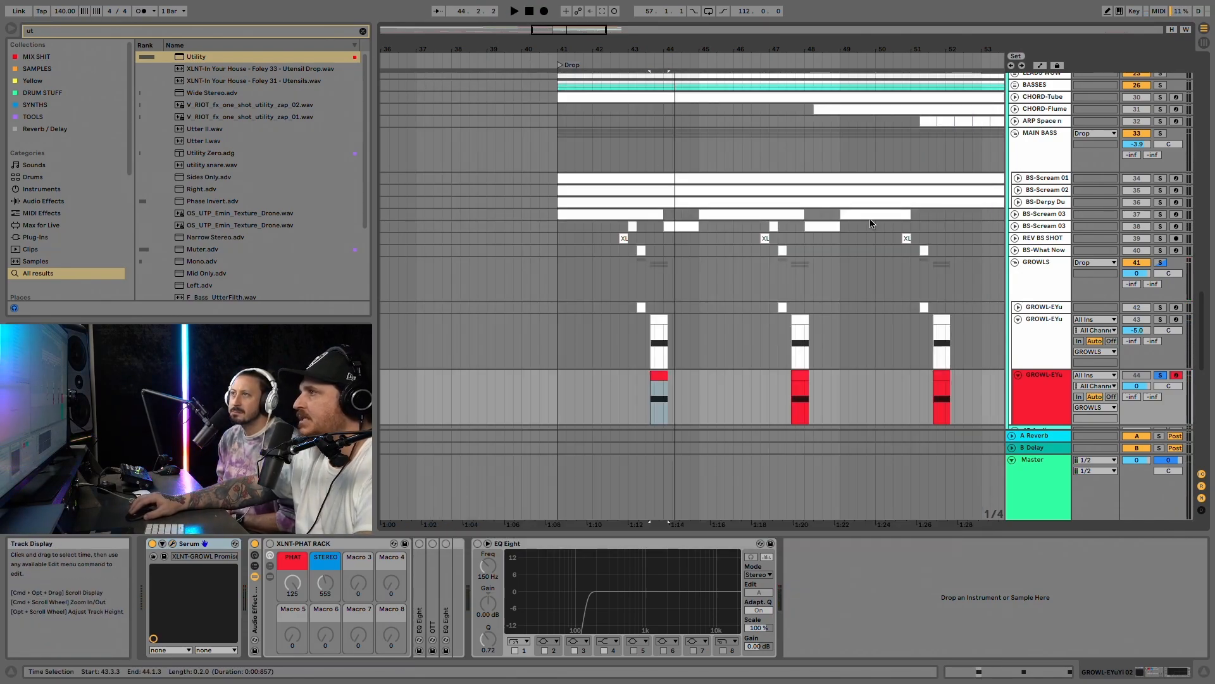
click(1162, 376)
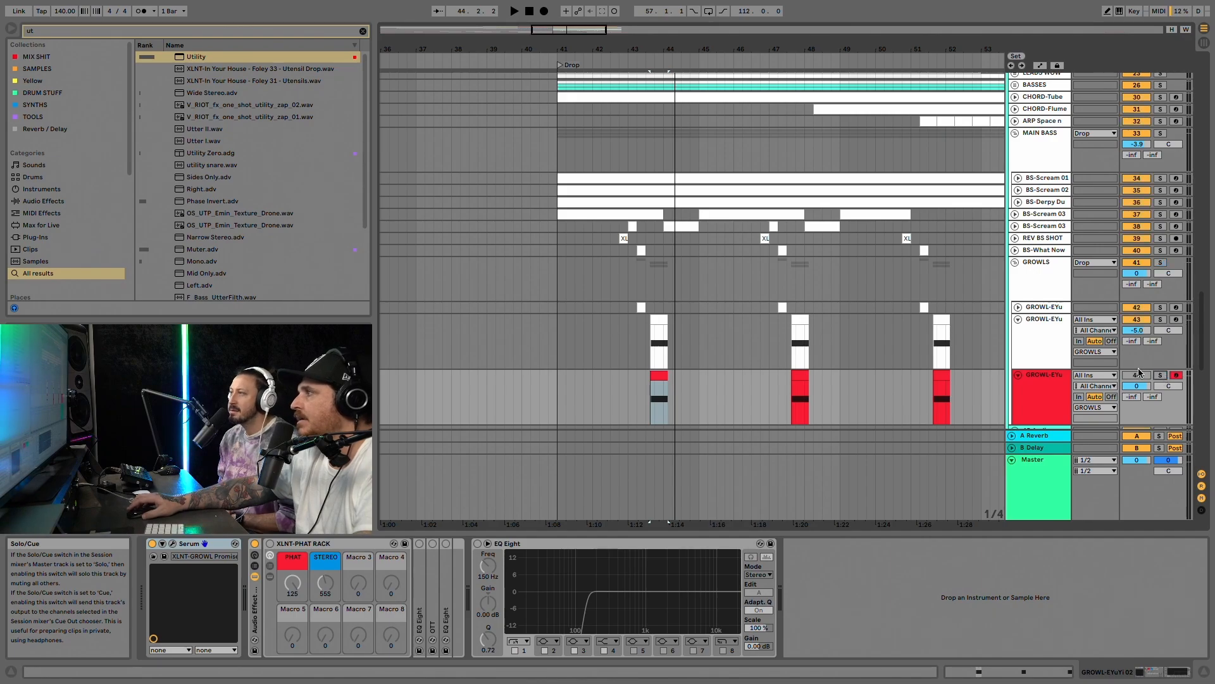
key(space)
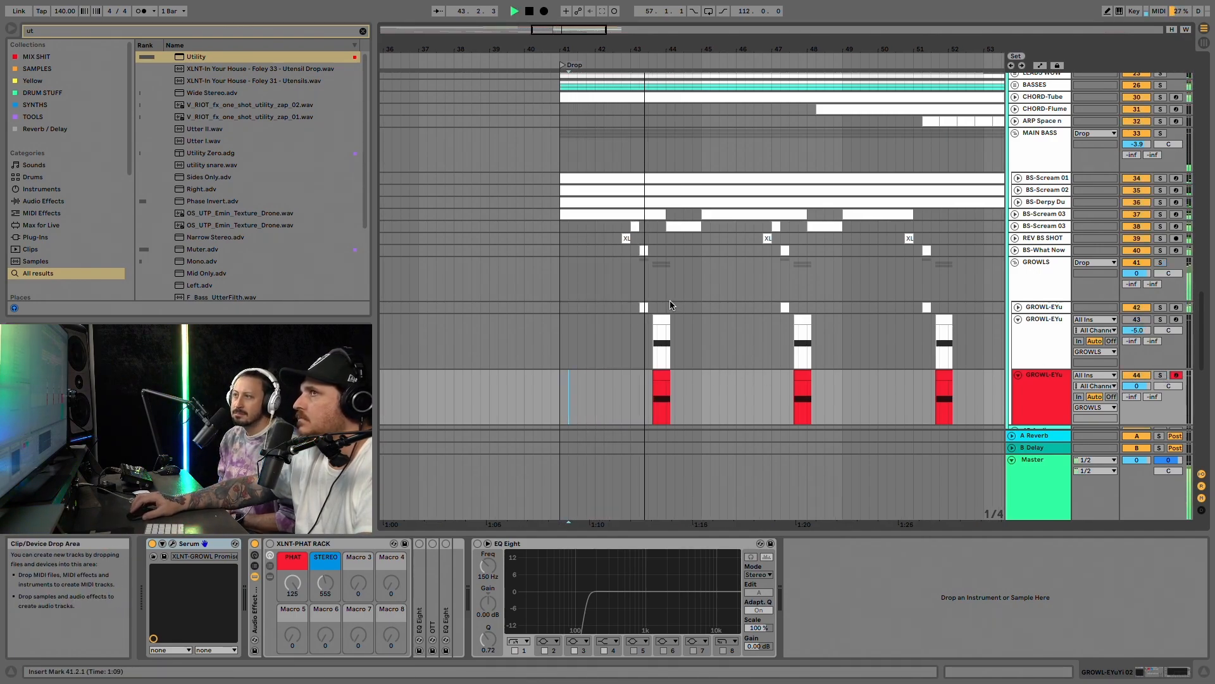
click(662, 373)
key(space)
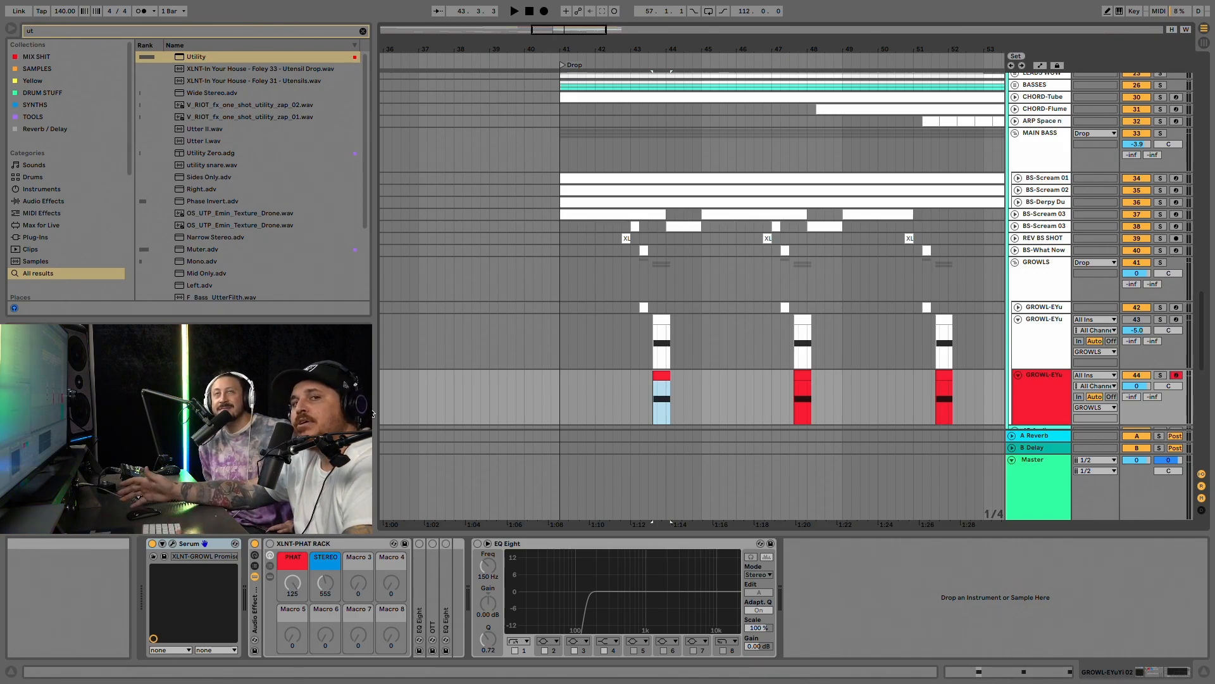
Step: Enable the XLNT-PHAT RACK and the first EQ Eight after it, and play the growl clip
click(272, 546)
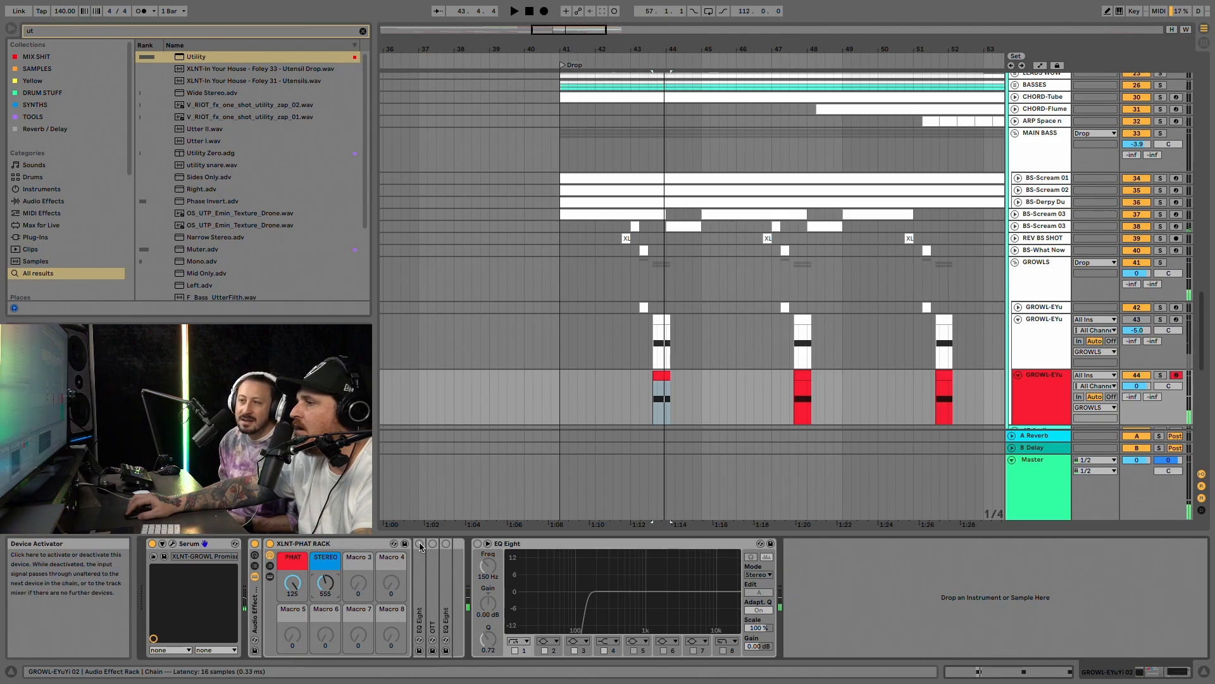
click(419, 544)
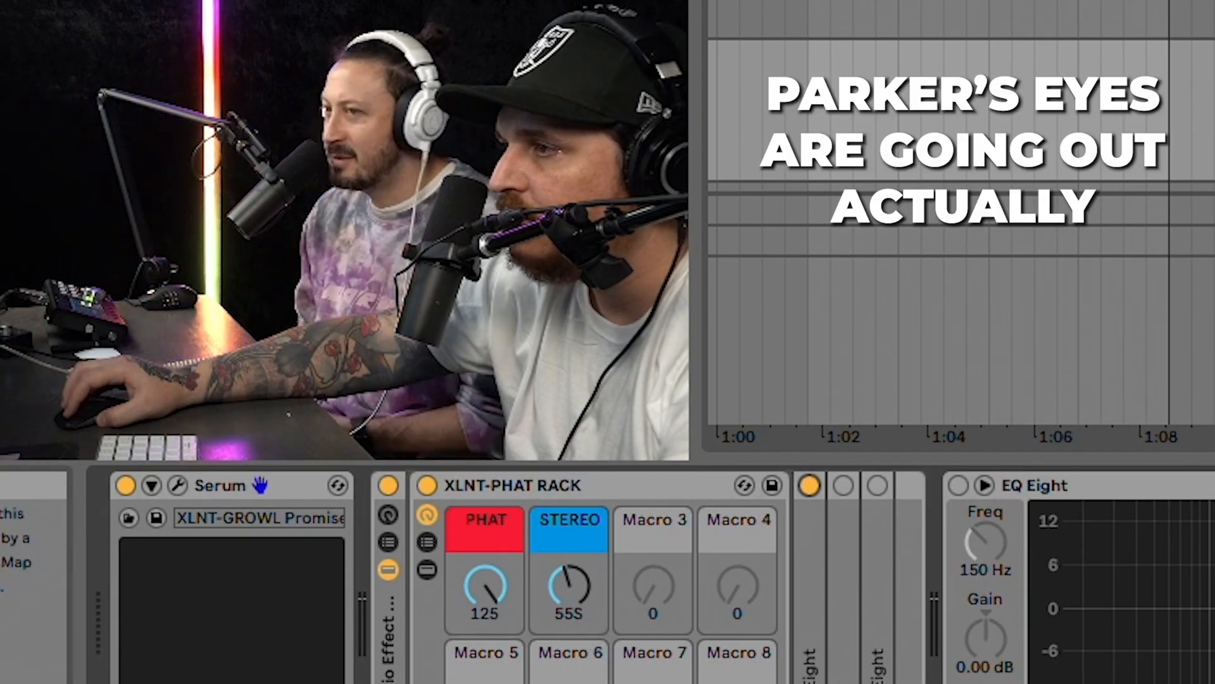
drag(583, 610, 582, 610)
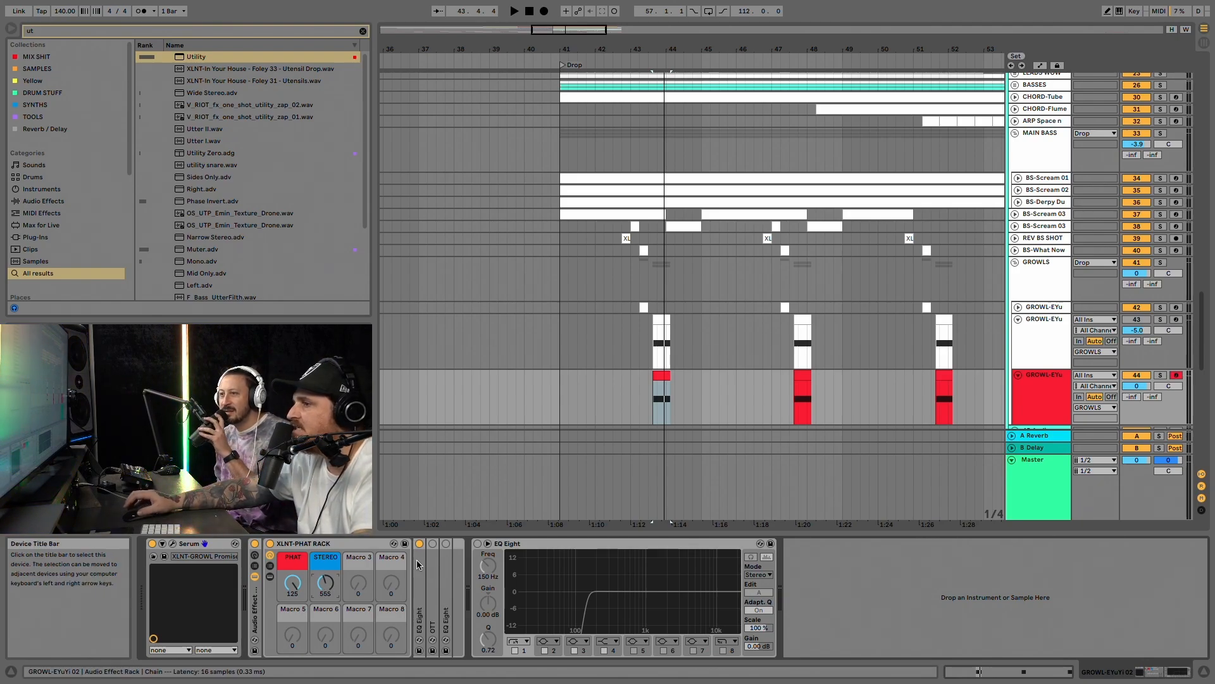
key(space)
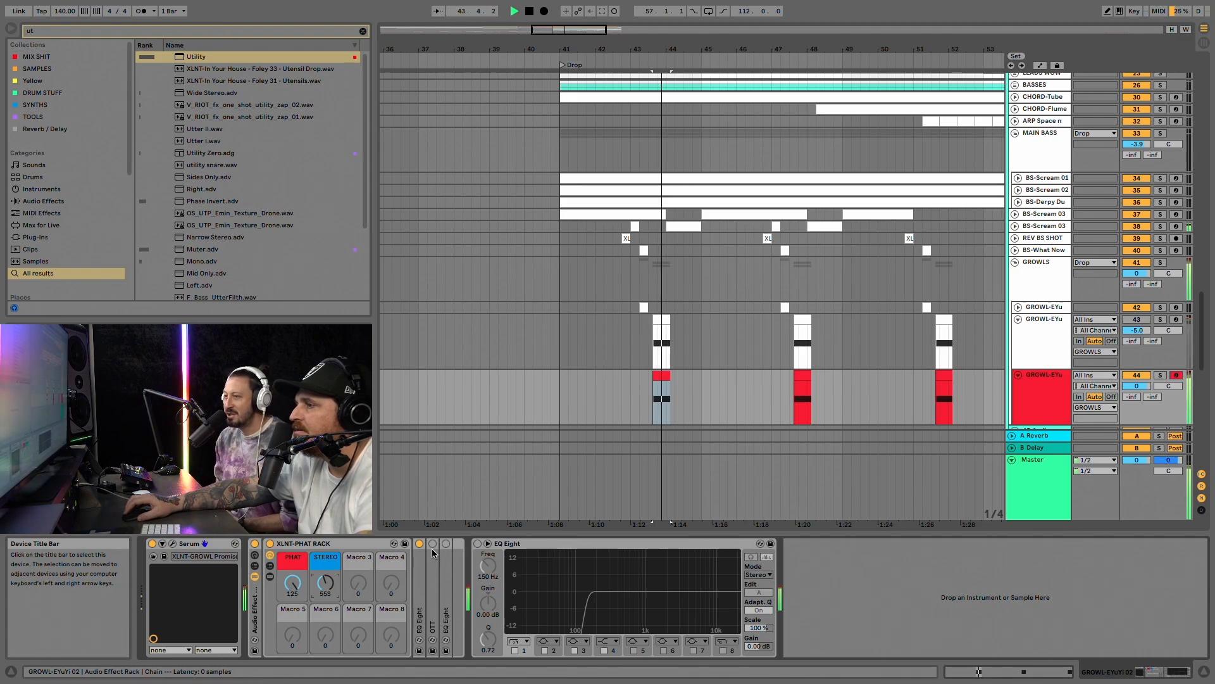
Step: Expand the first EQ Eight, examine its low boosts and high-shelf band, and play the growl clip
double_click(419, 595)
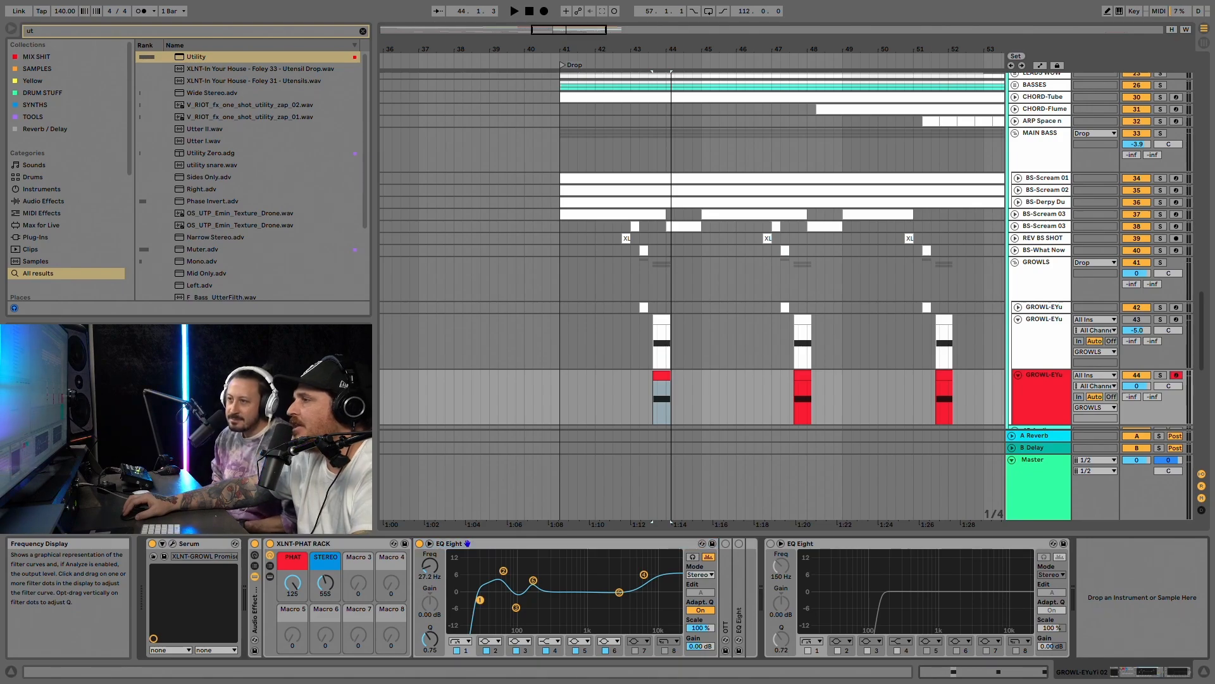
click(503, 571)
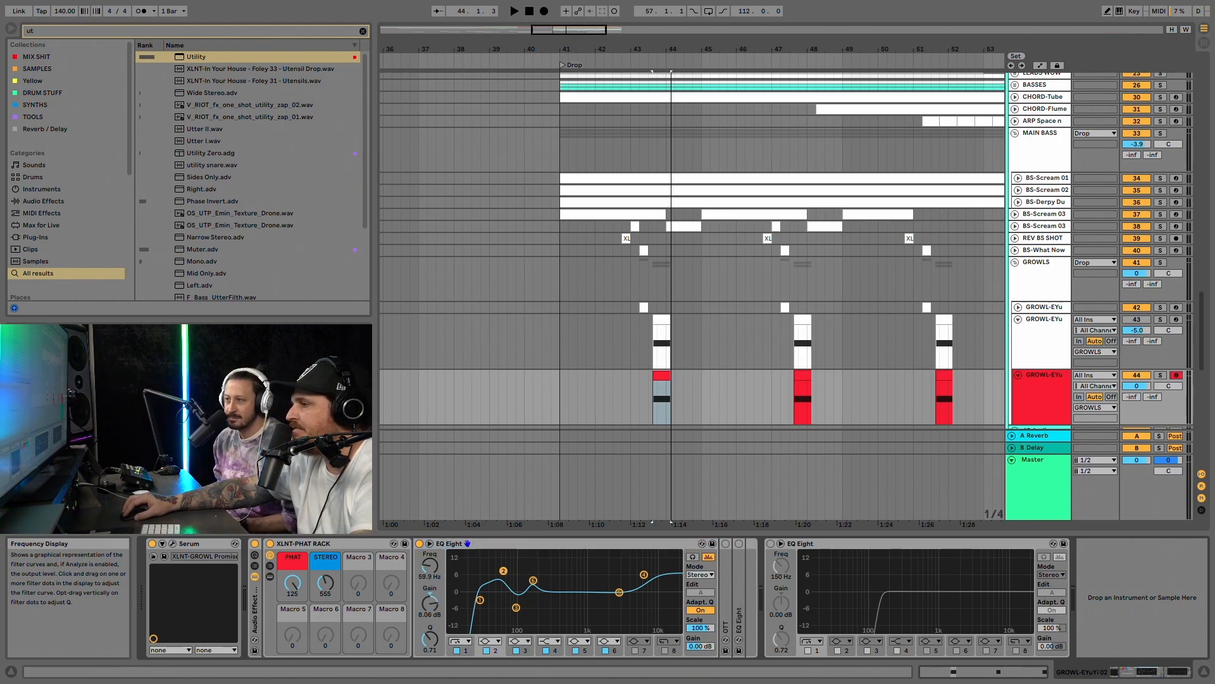
key(space)
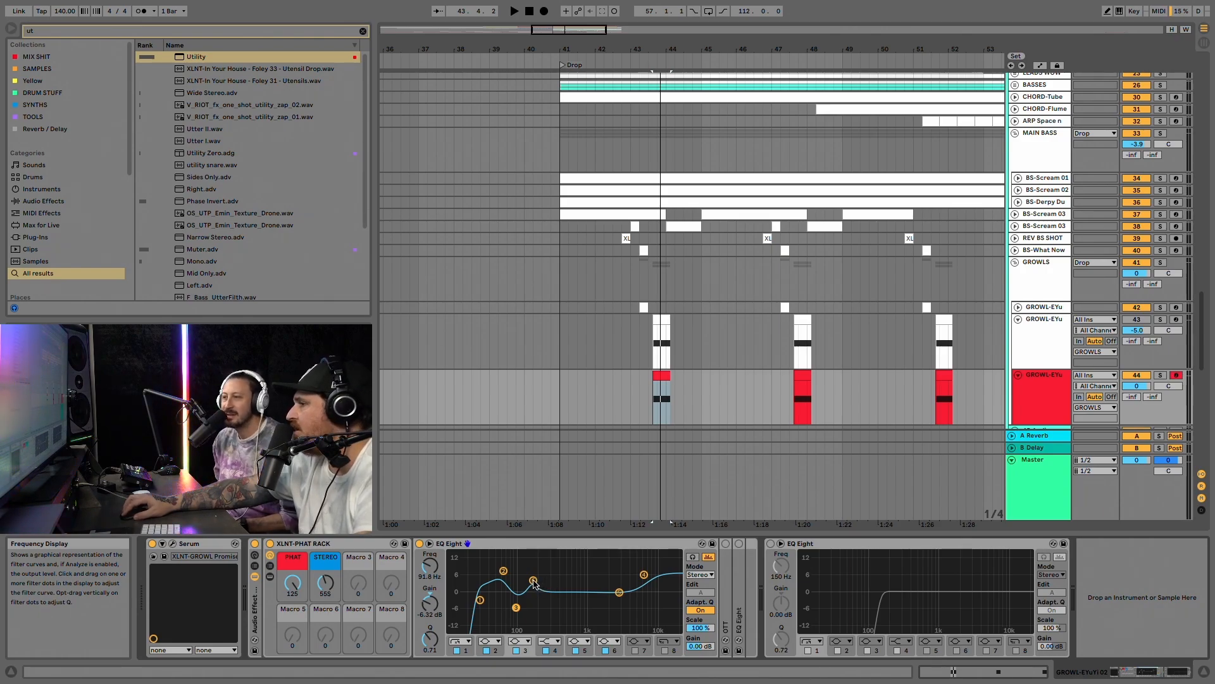
click(533, 580)
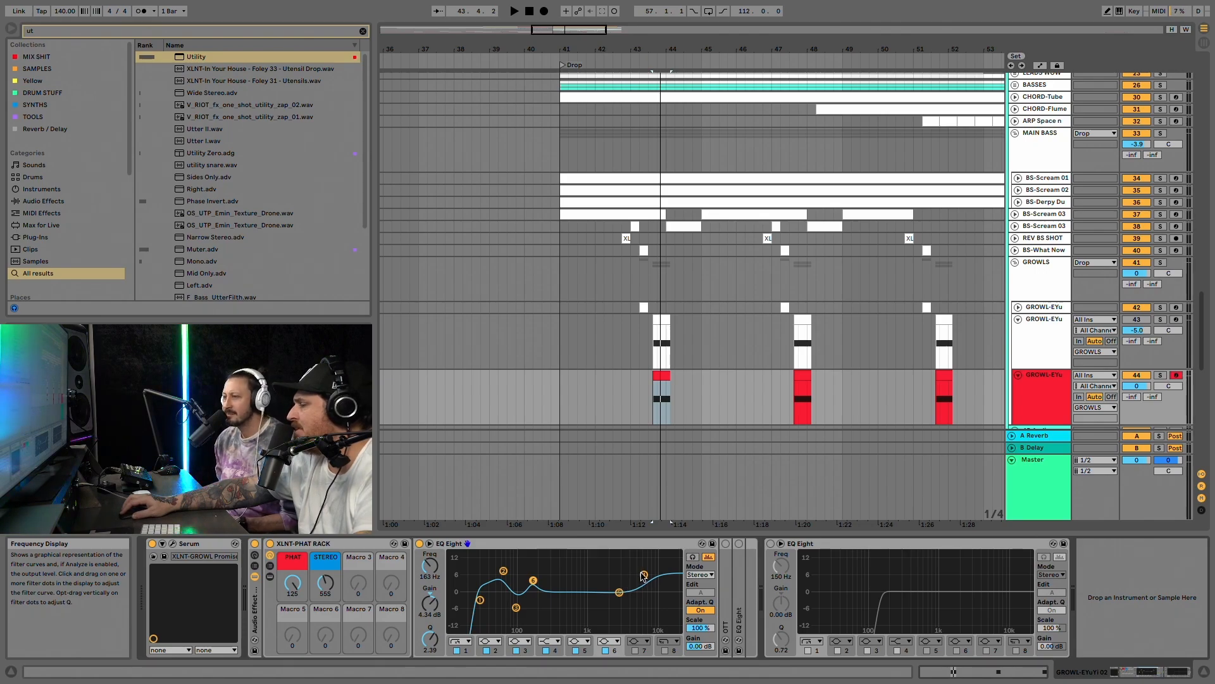
click(643, 575)
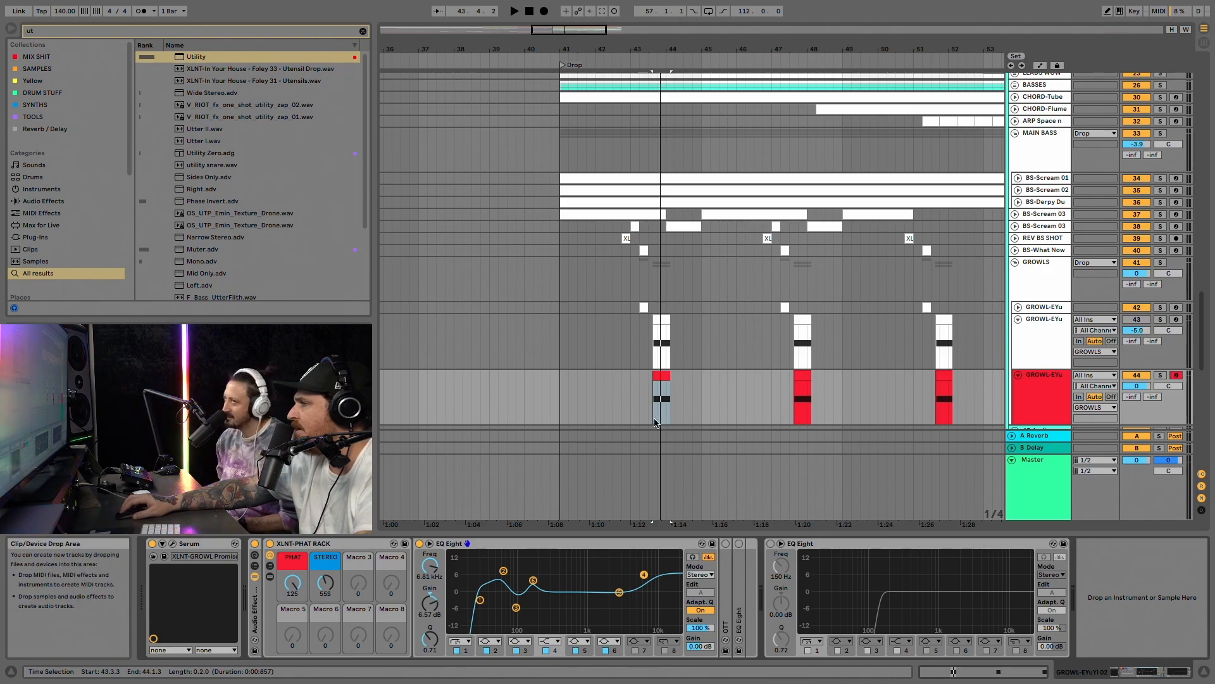
key(space)
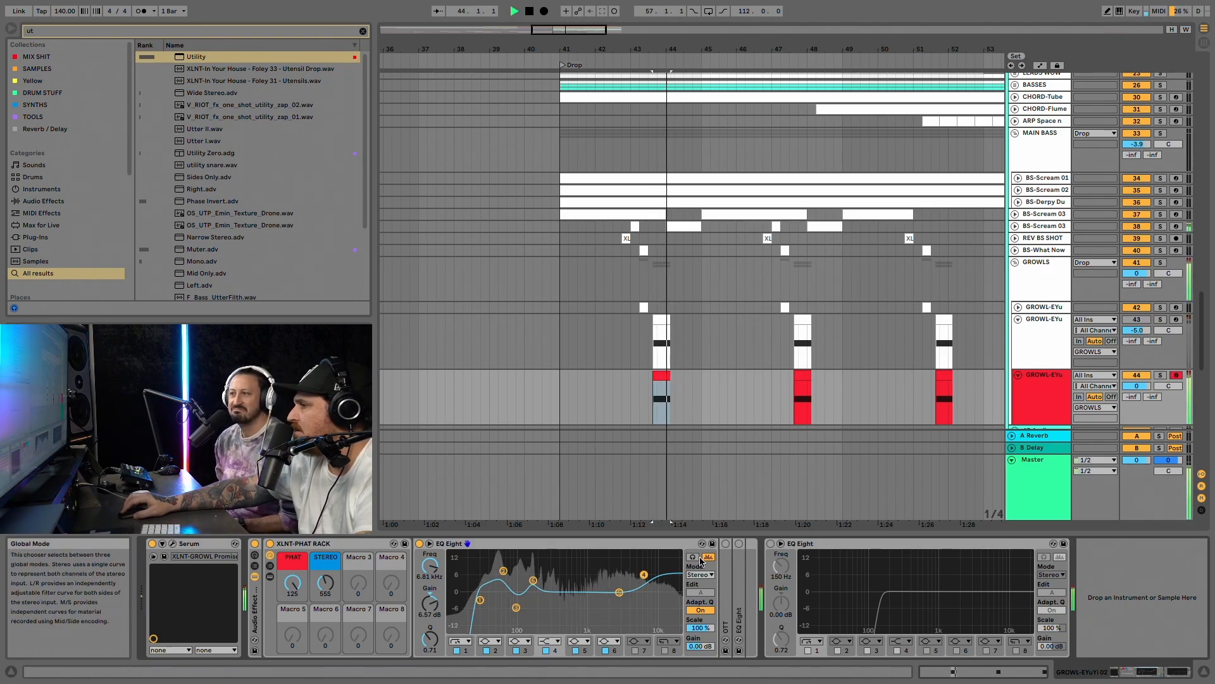
Step: Enable and expand the OTT compressor, collapse the first EQ Eight, and play the growl through it
double_click(727, 551)
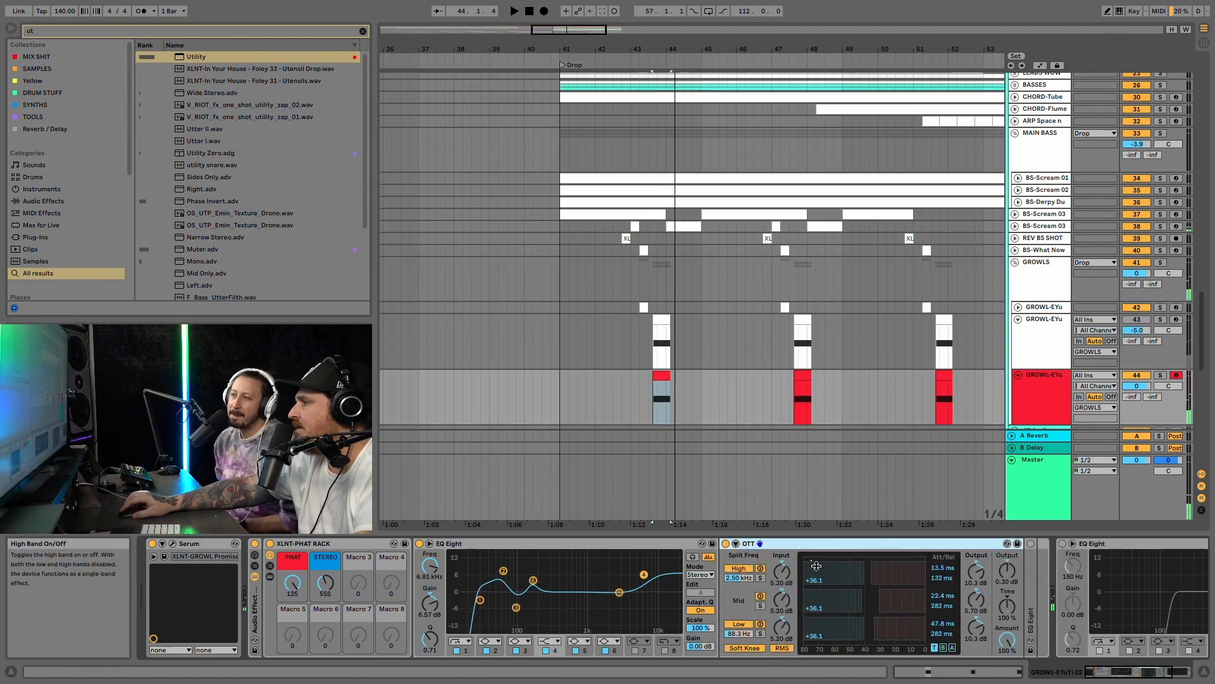
double_click(624, 543)
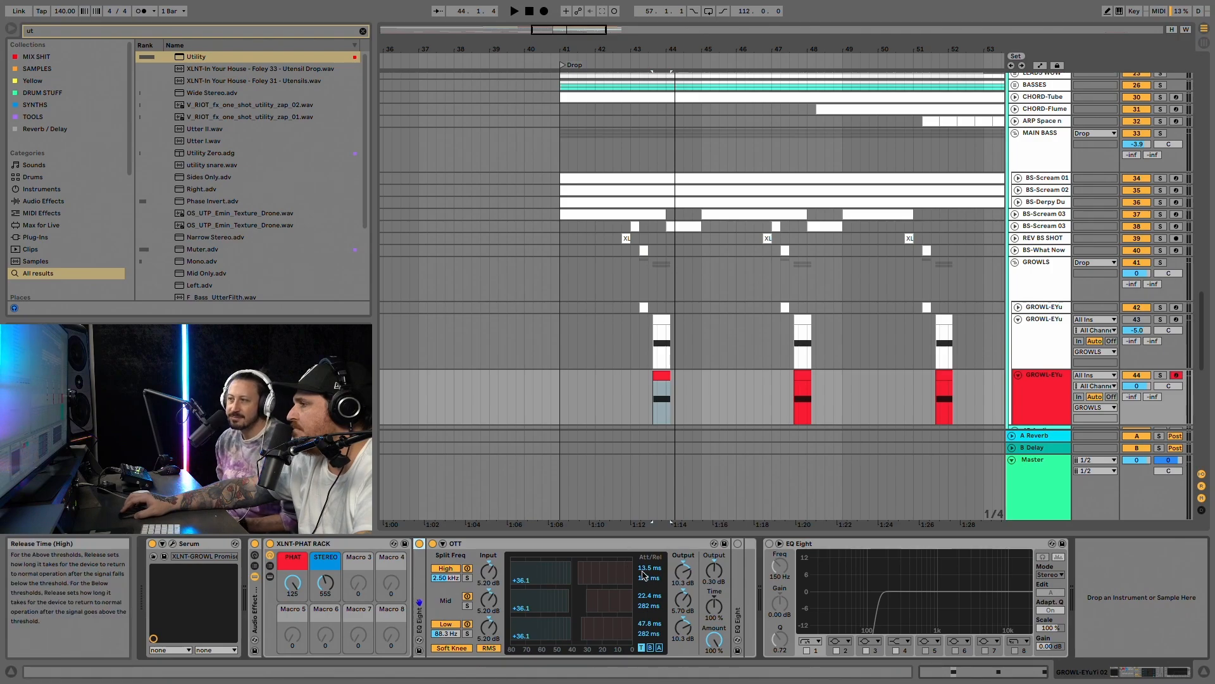
key(space)
key(space)
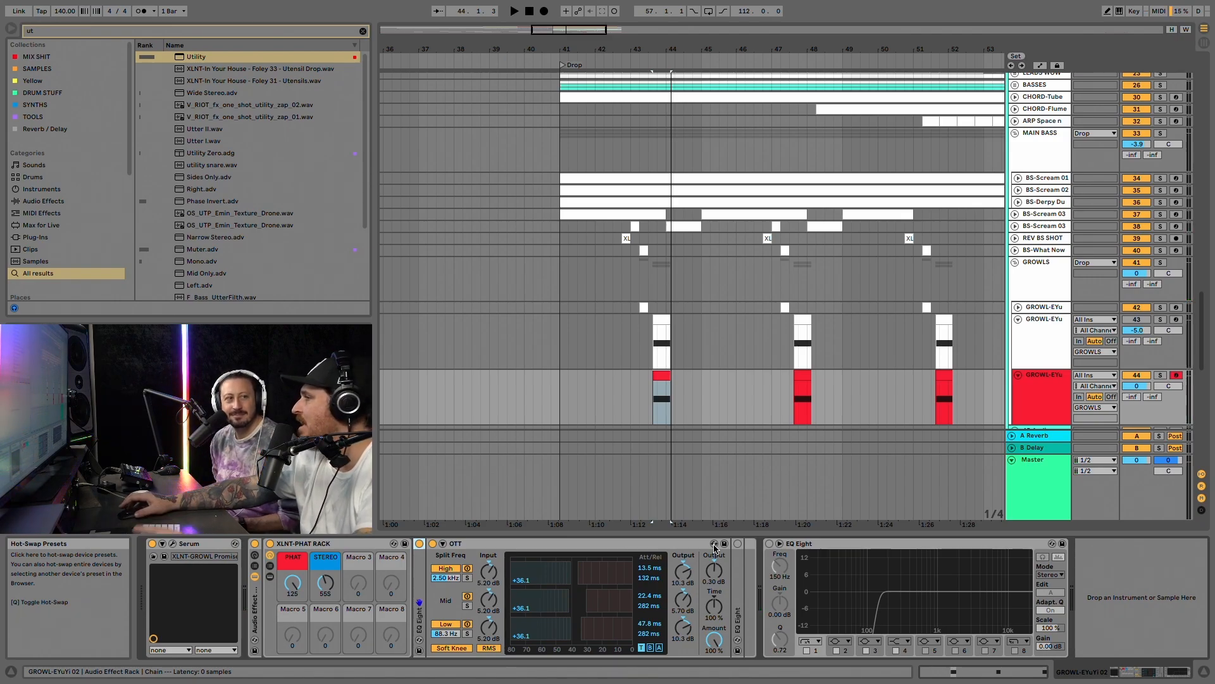
Step: Collapse OTT, expand and enable the EQ Eight after it, and enable the final EQ Eight with the 150 Hz low cut
double_click(681, 544)
double_click(446, 545)
click(446, 544)
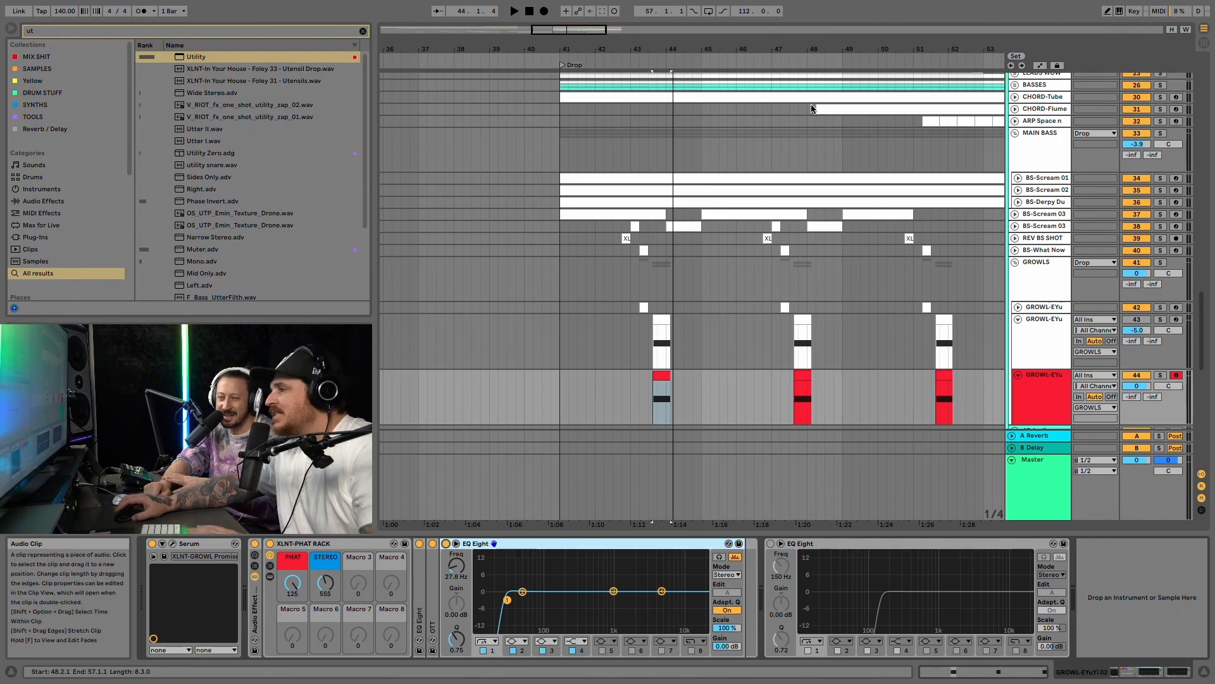
click(770, 543)
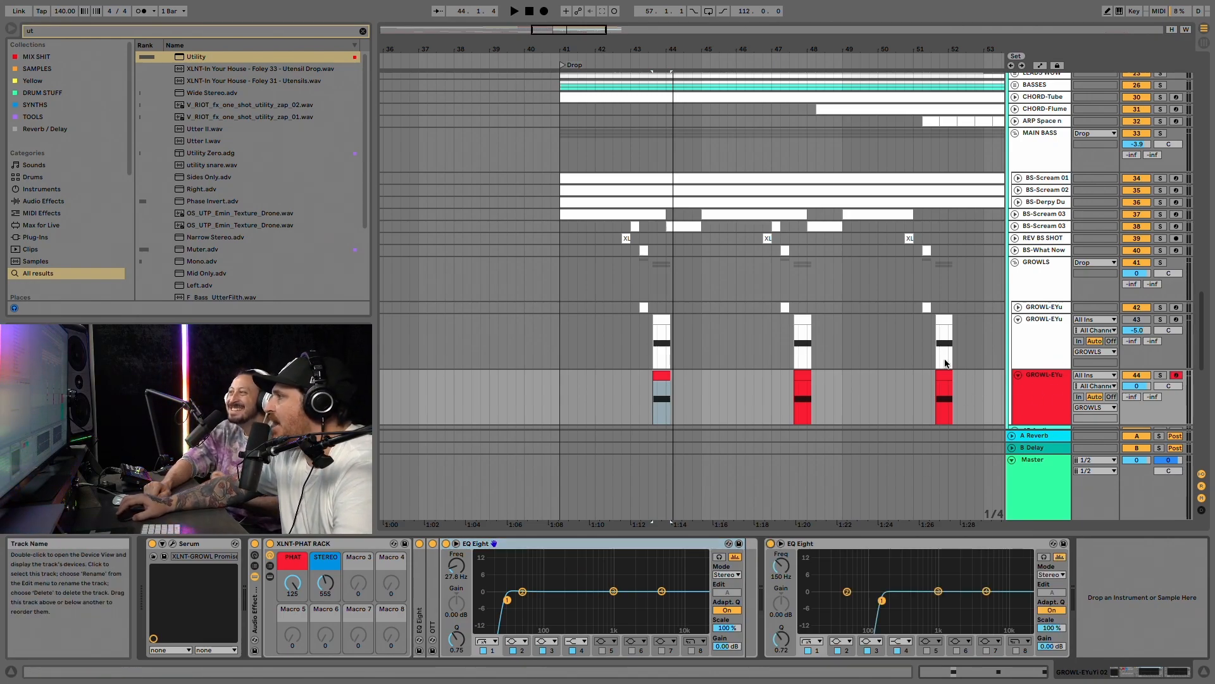
Step: Play the arrangement from the Drop marker at bar 41, and set the red growl track's volume to -3.1 dB
scroll(1042, 381, up, 4)
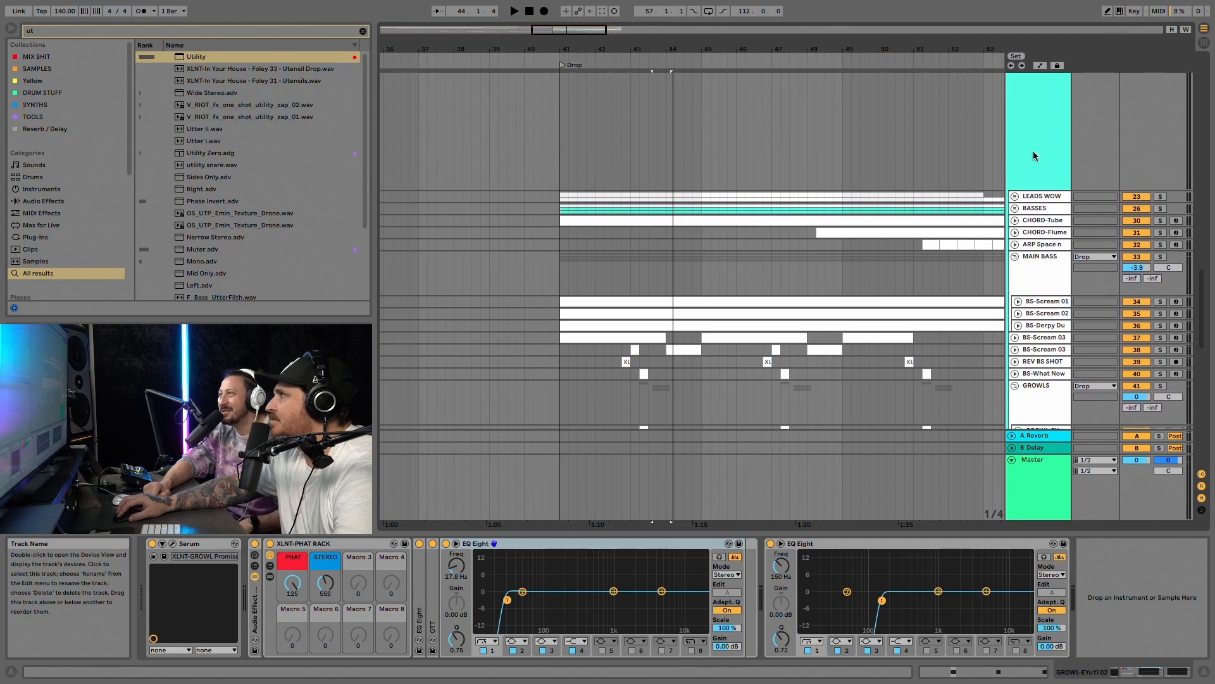
click(1030, 163)
scroll(1031, 162, down, 10)
click(1031, 167)
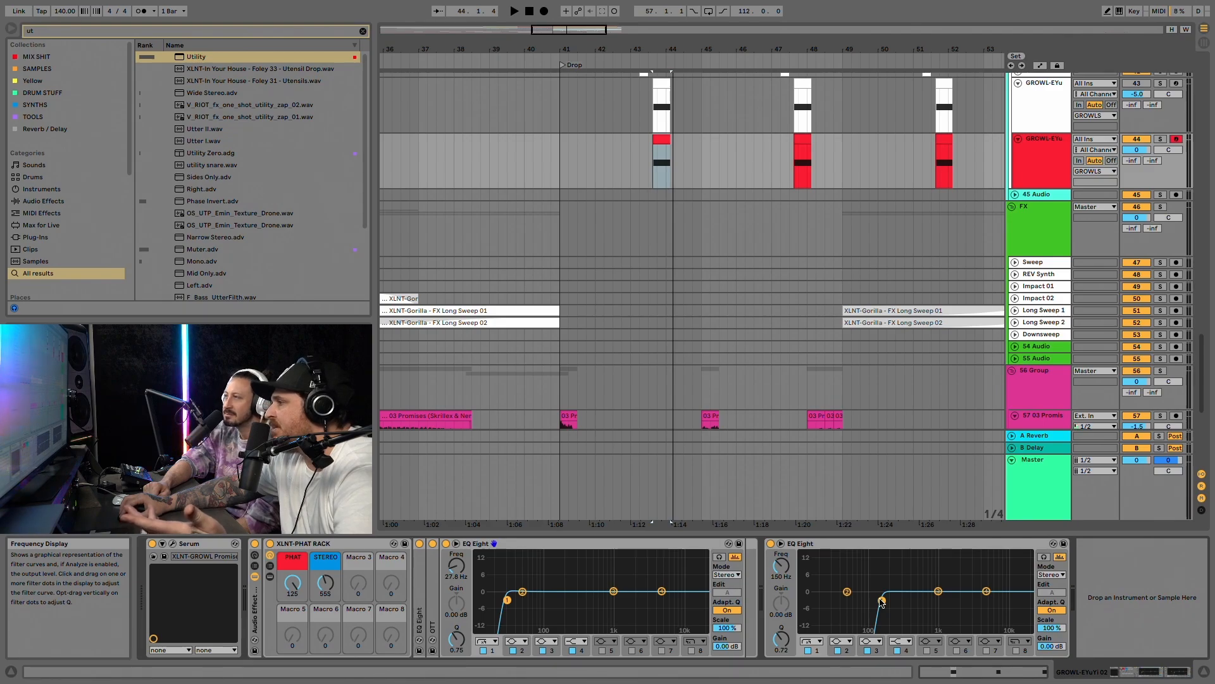
scroll(639, 177, left, 3)
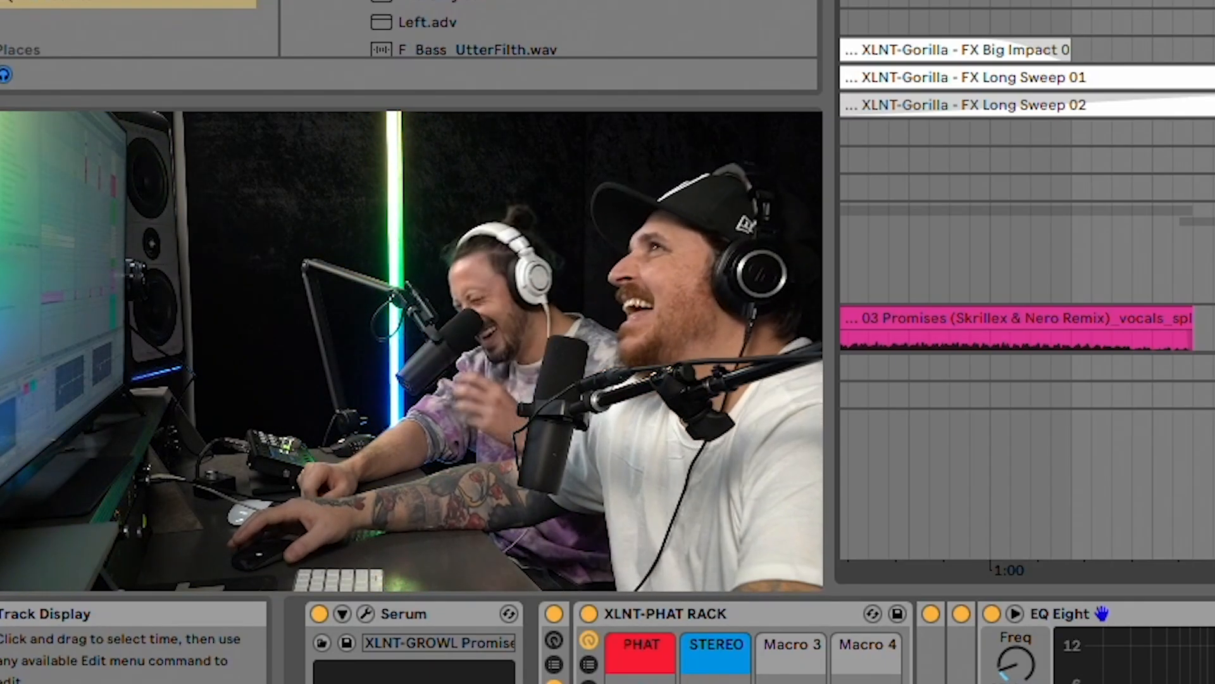
key(space)
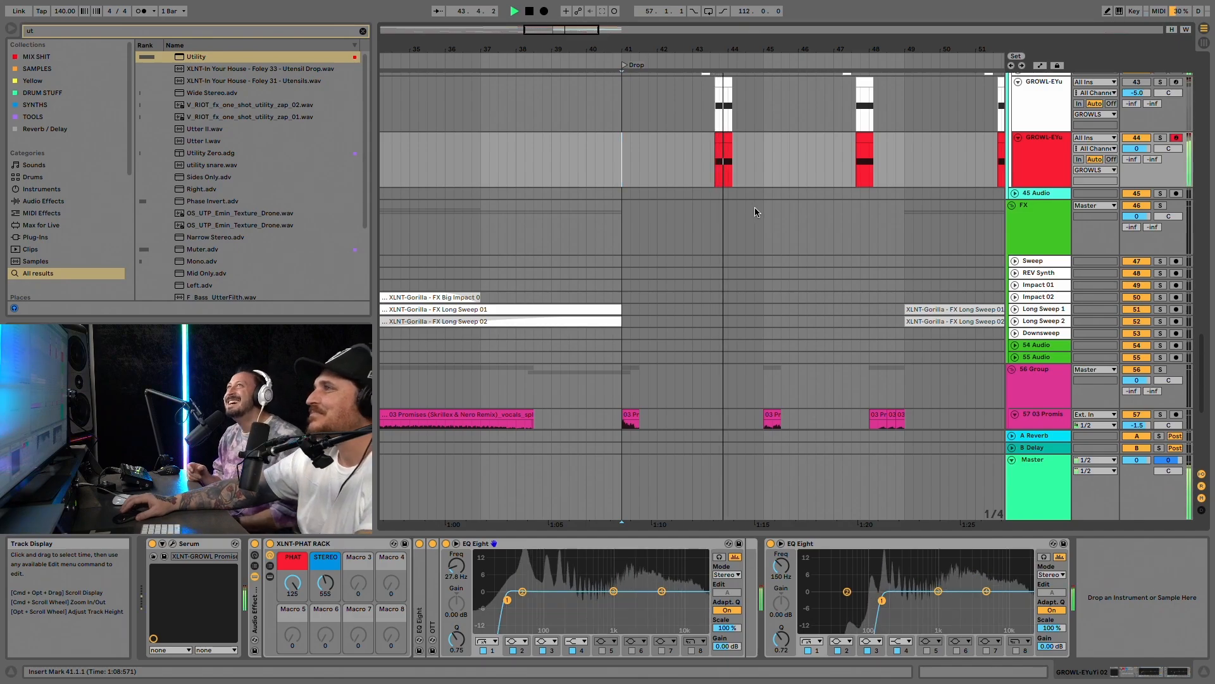
scroll(1023, 214, up, 2)
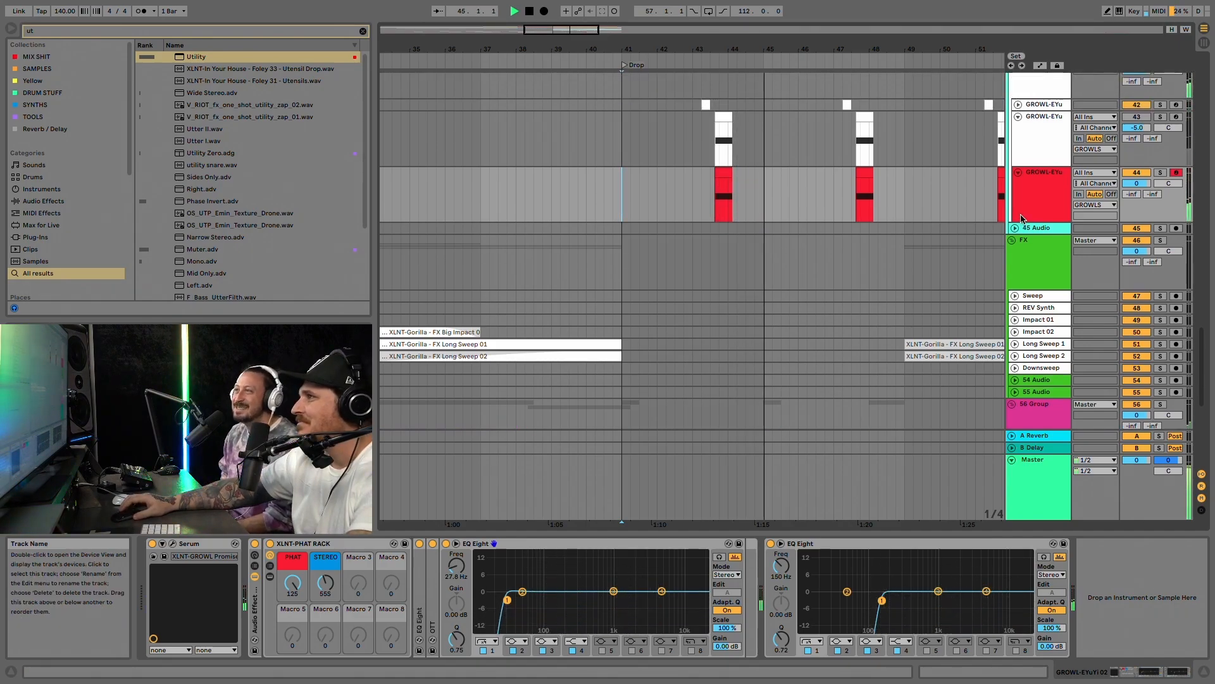
key(space)
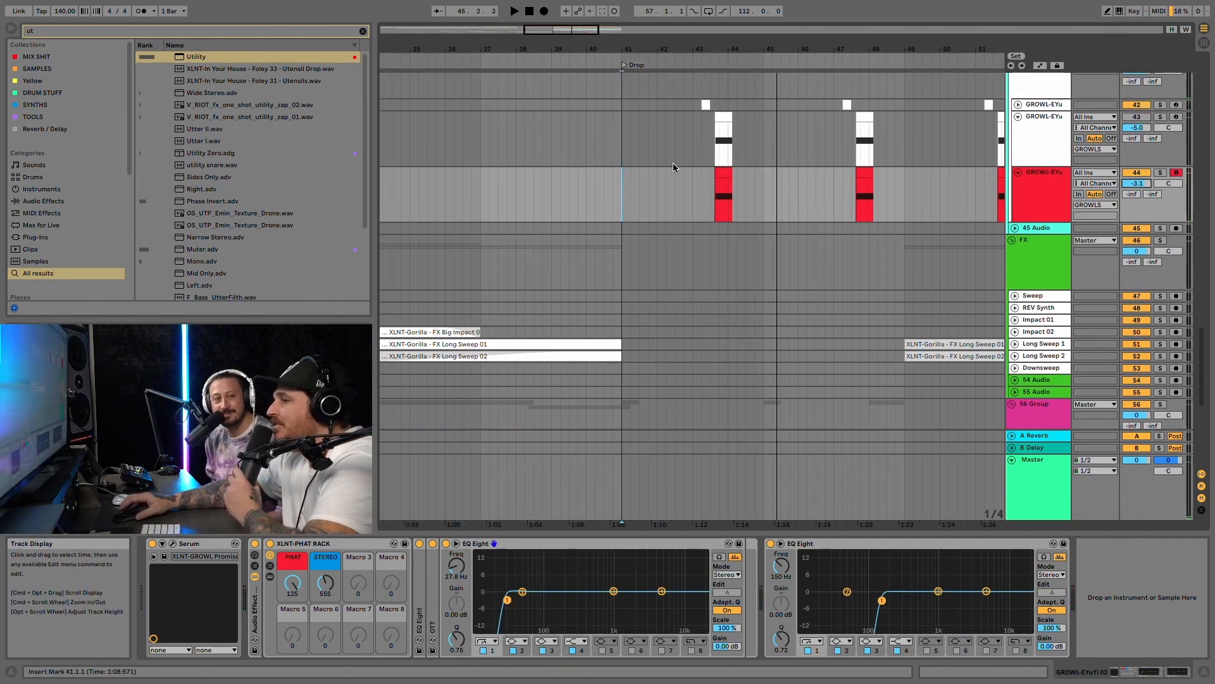